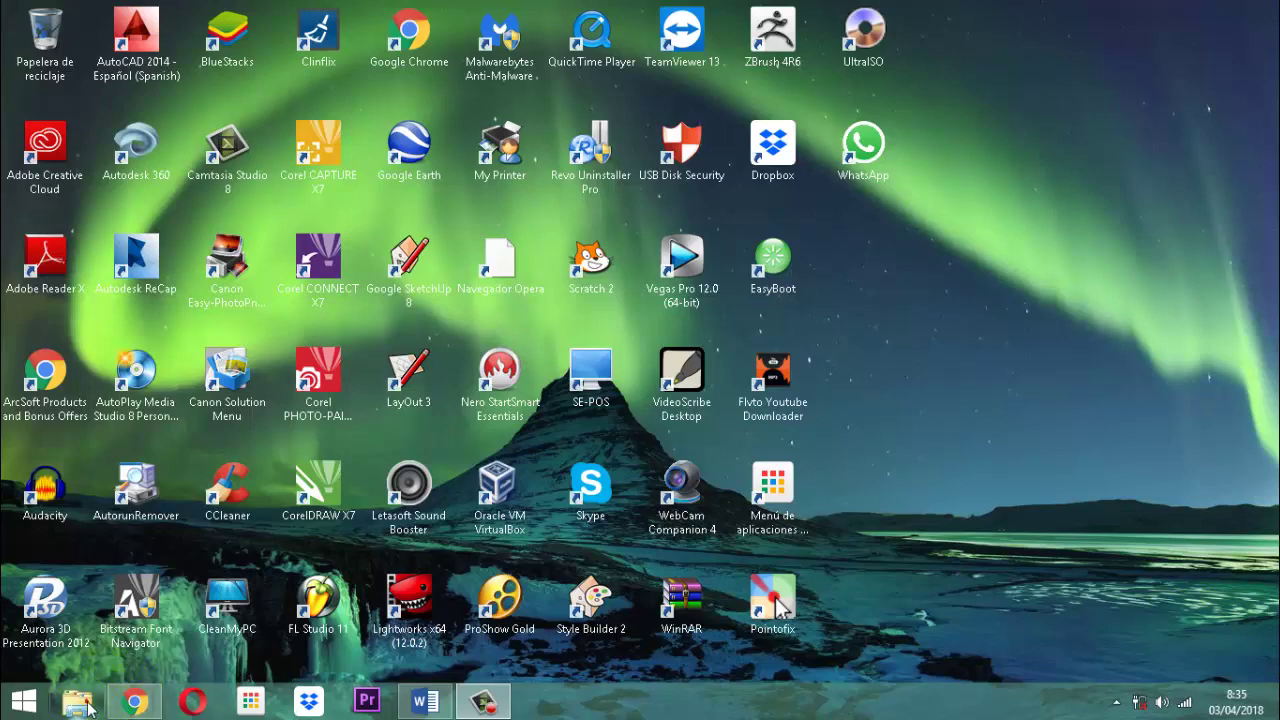
Open the Vet Project database from D:\documentos 2017\software veterinarias in Access.
double_click(767, 252)
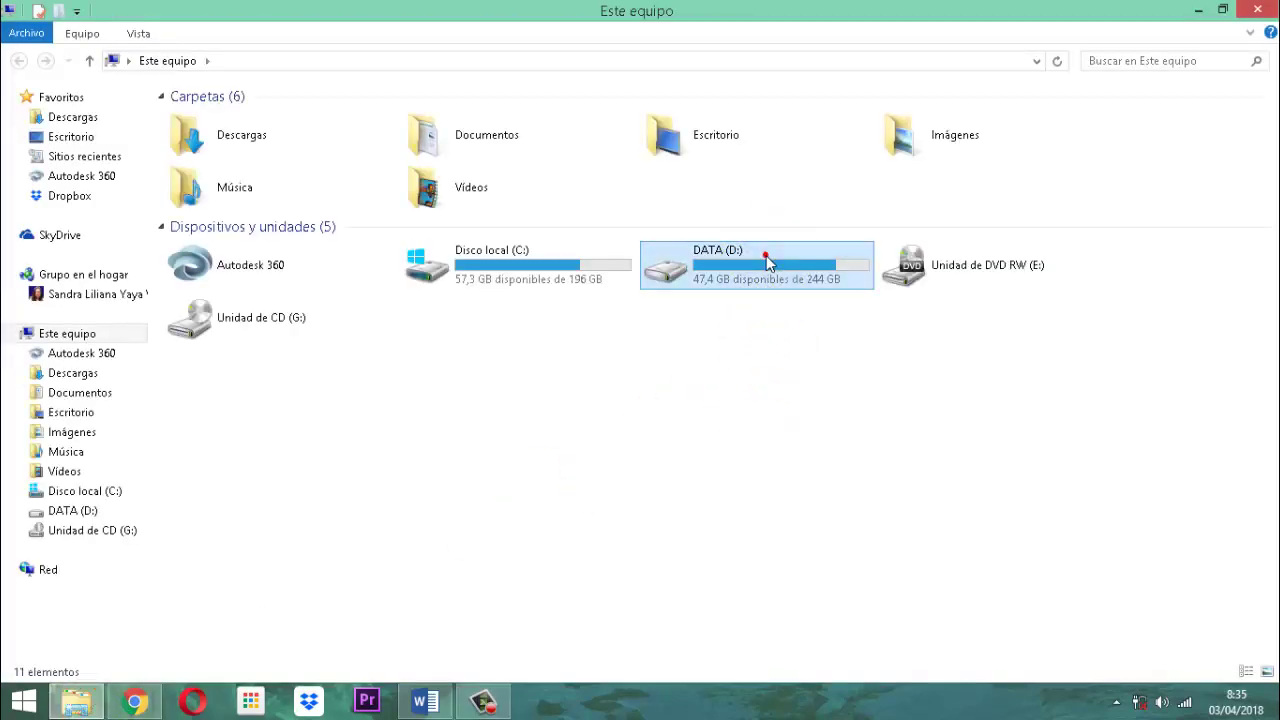
double_click(258, 337)
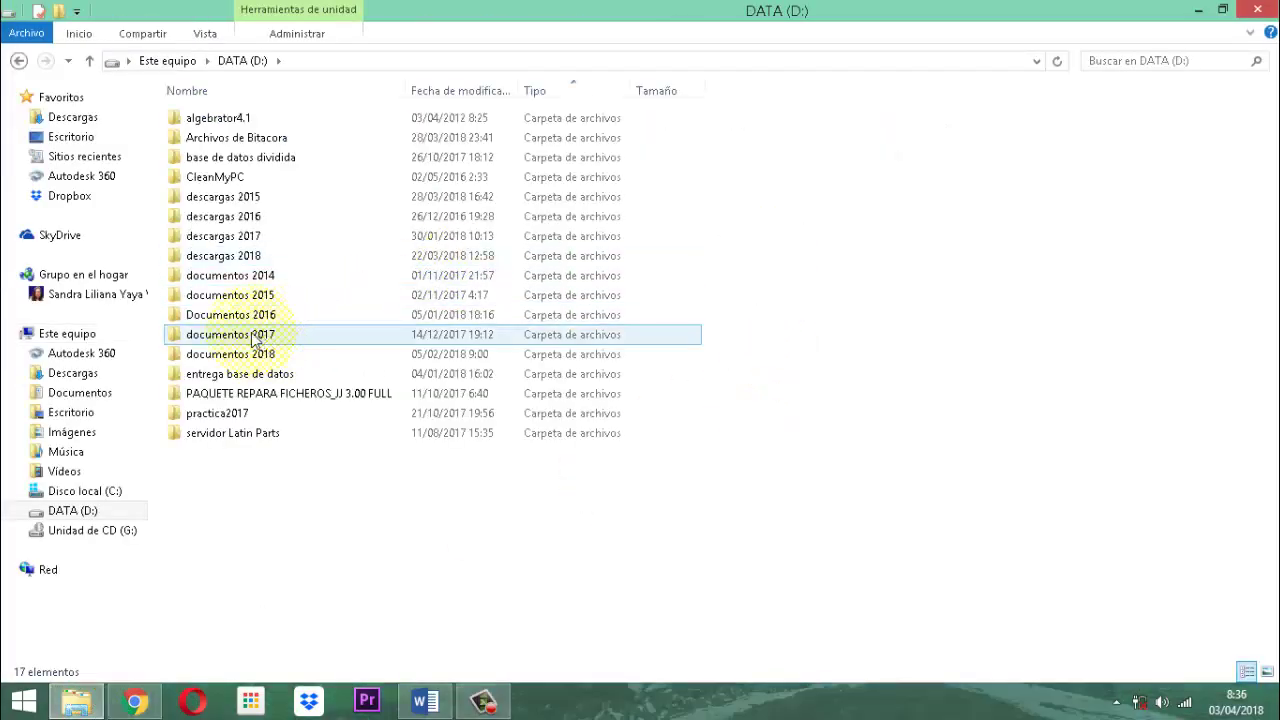
double_click(240, 276)
left_click(222, 334)
left_click(222, 334)
left_click(251, 406)
left_click(214, 340)
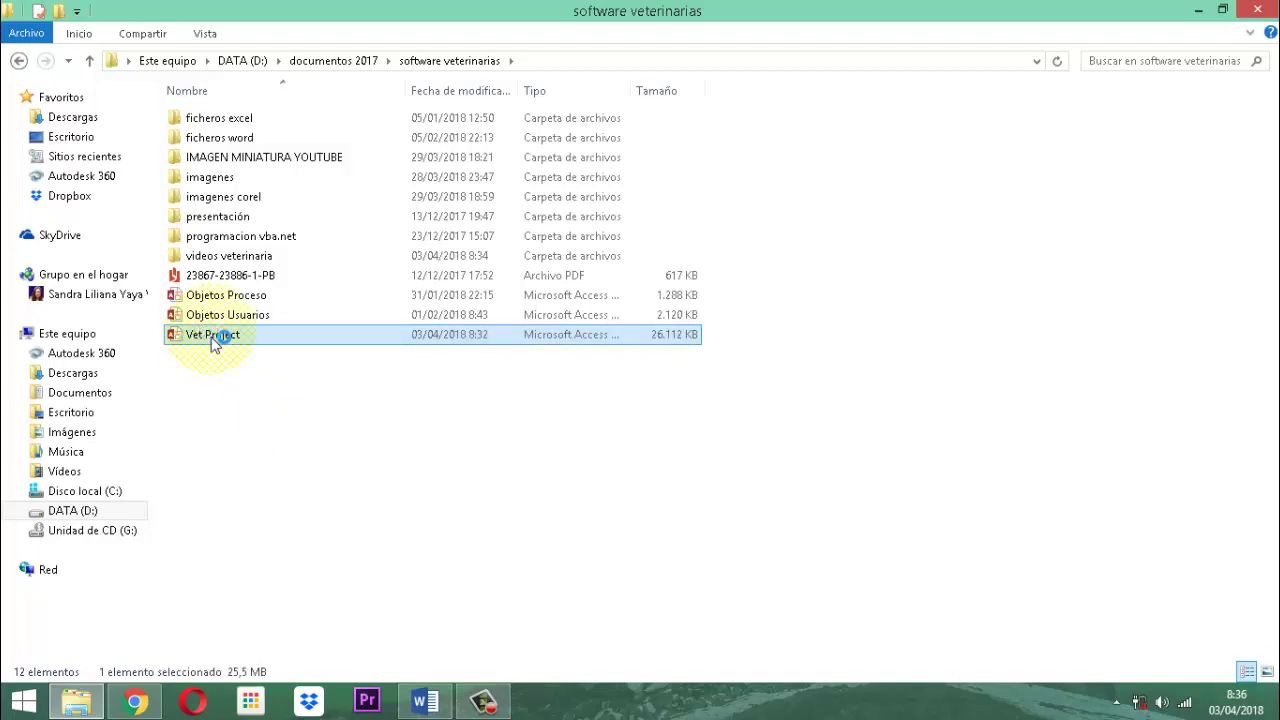
double_click(214, 340)
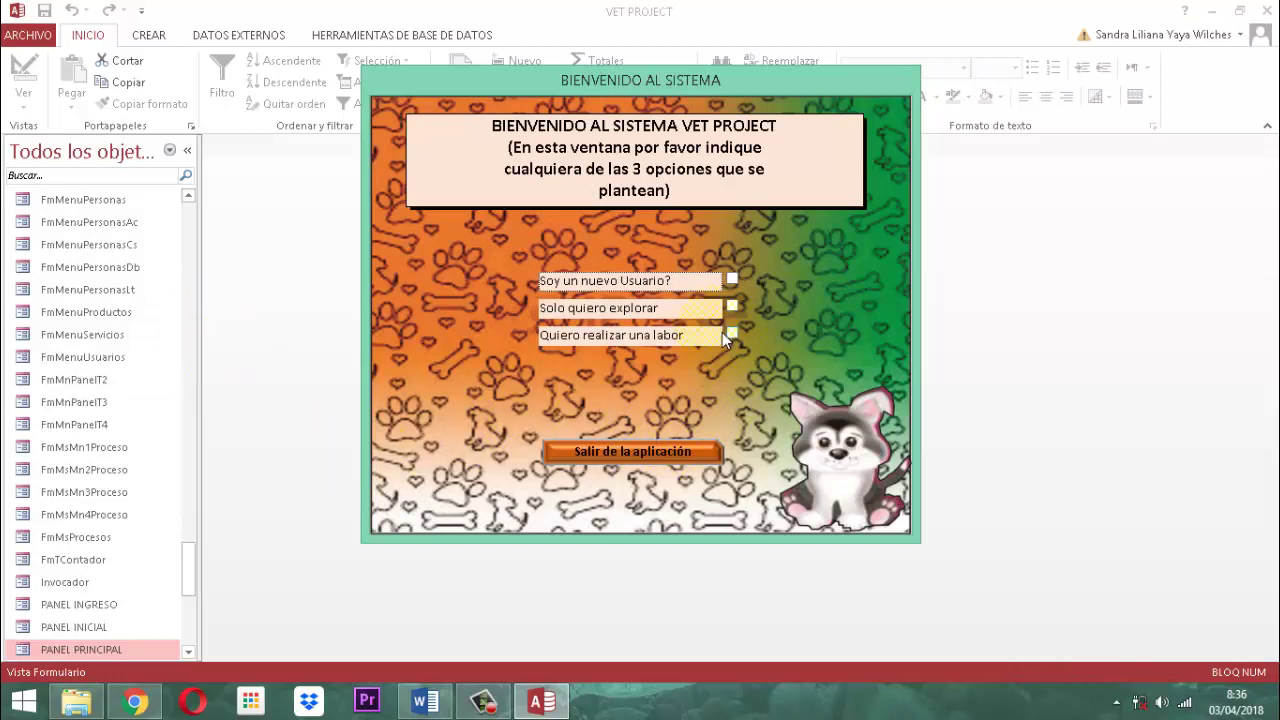
Log in with 'Quiero realizar una labor' ticked, a chosen user and its password.
left_click(730, 335)
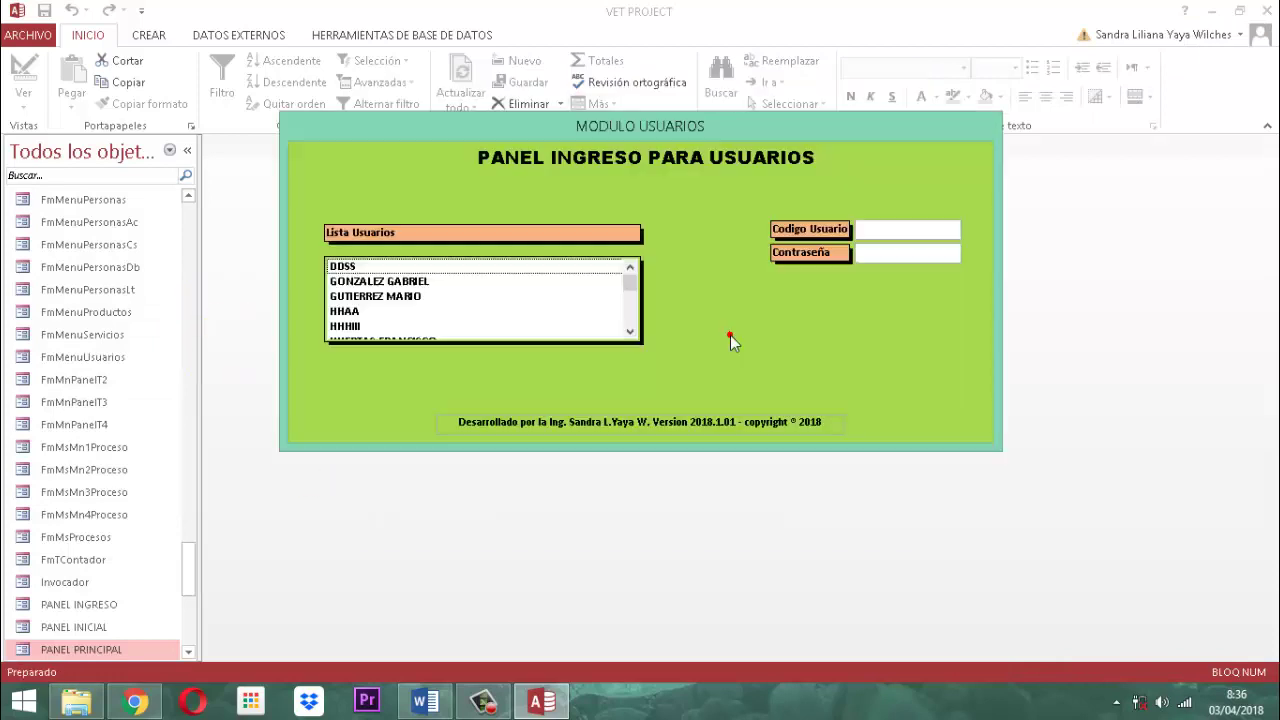
scroll(388, 298, "down", 2)
left_click(388, 310)
type("***")
key("Return")
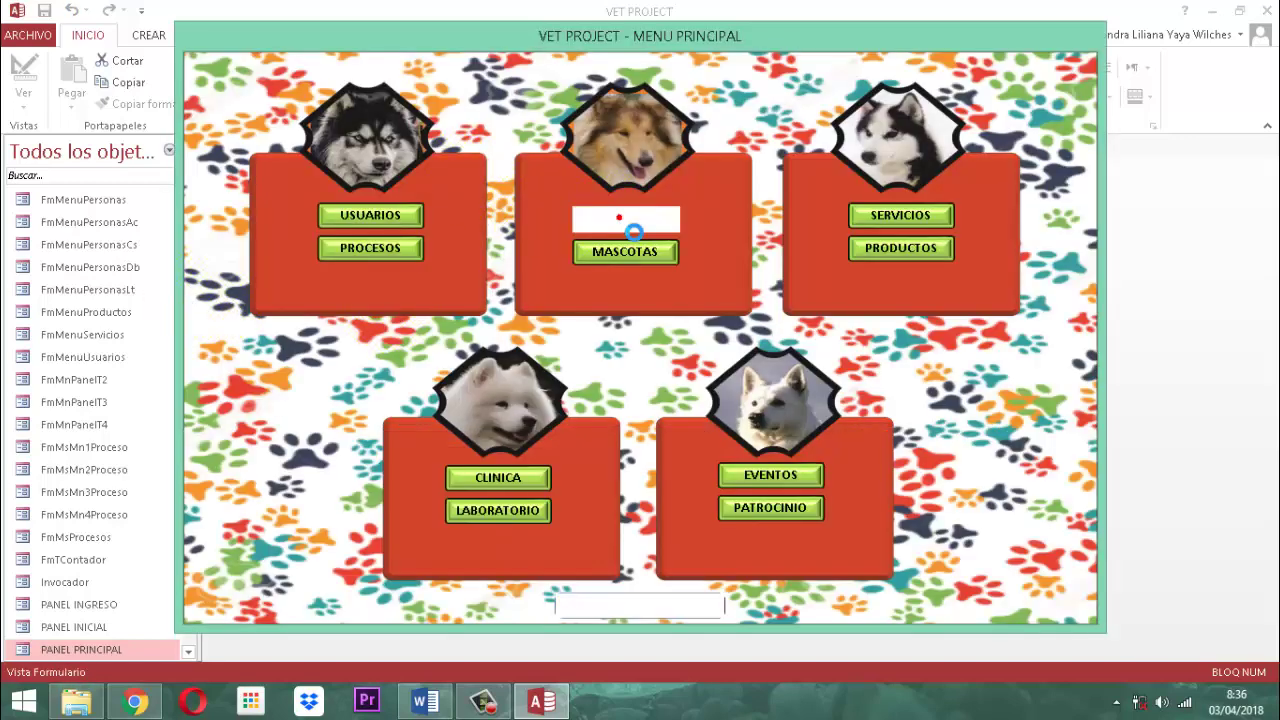
Go to PERSONAS > CONSULTAR > PROVEEDORES and pick the query by vinculación date.
left_click(621, 218)
left_click(579, 254)
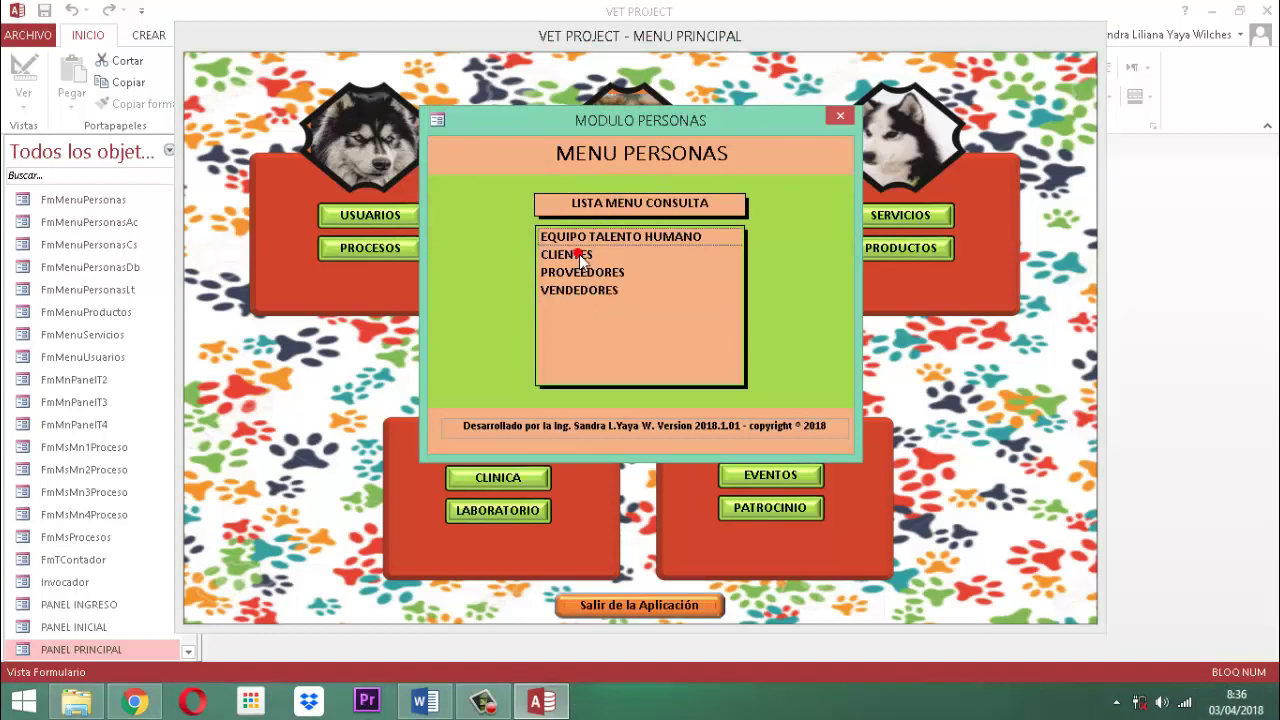
left_click(577, 272)
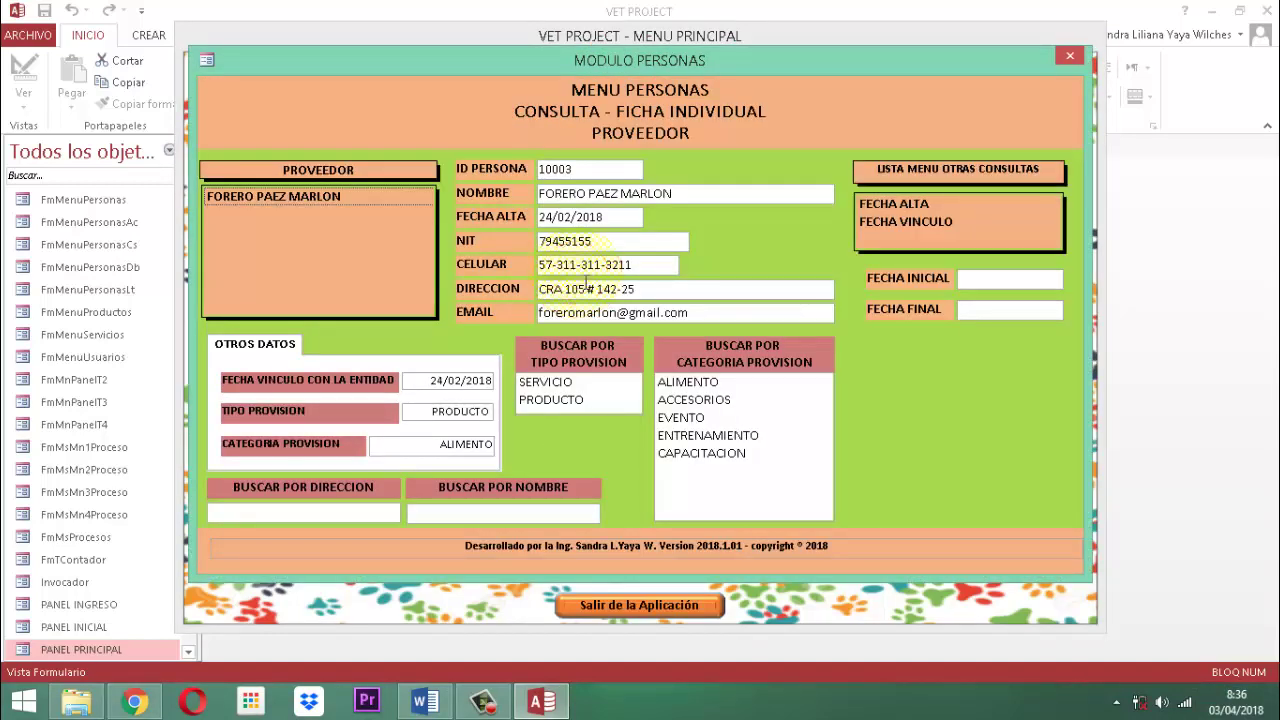
left_click(926, 221)
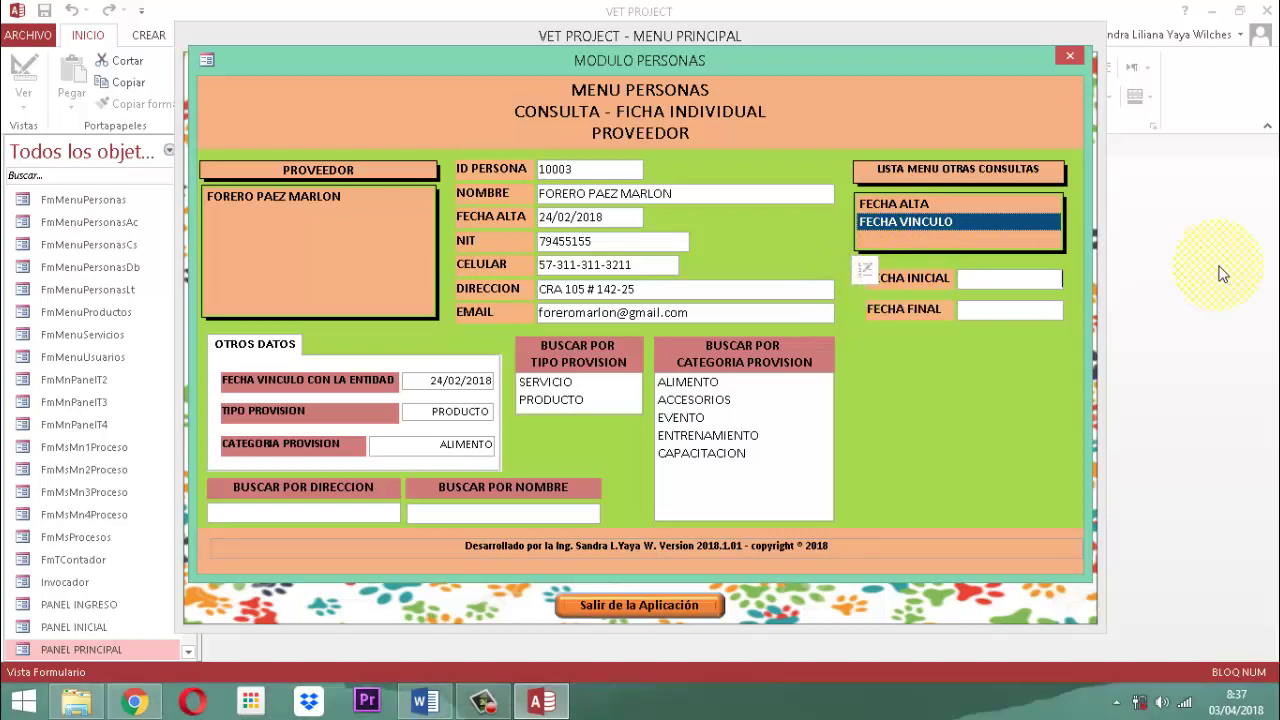
Search for providers linked between 01/02/2018 and 03/04/2018.
type("01/02/2018")
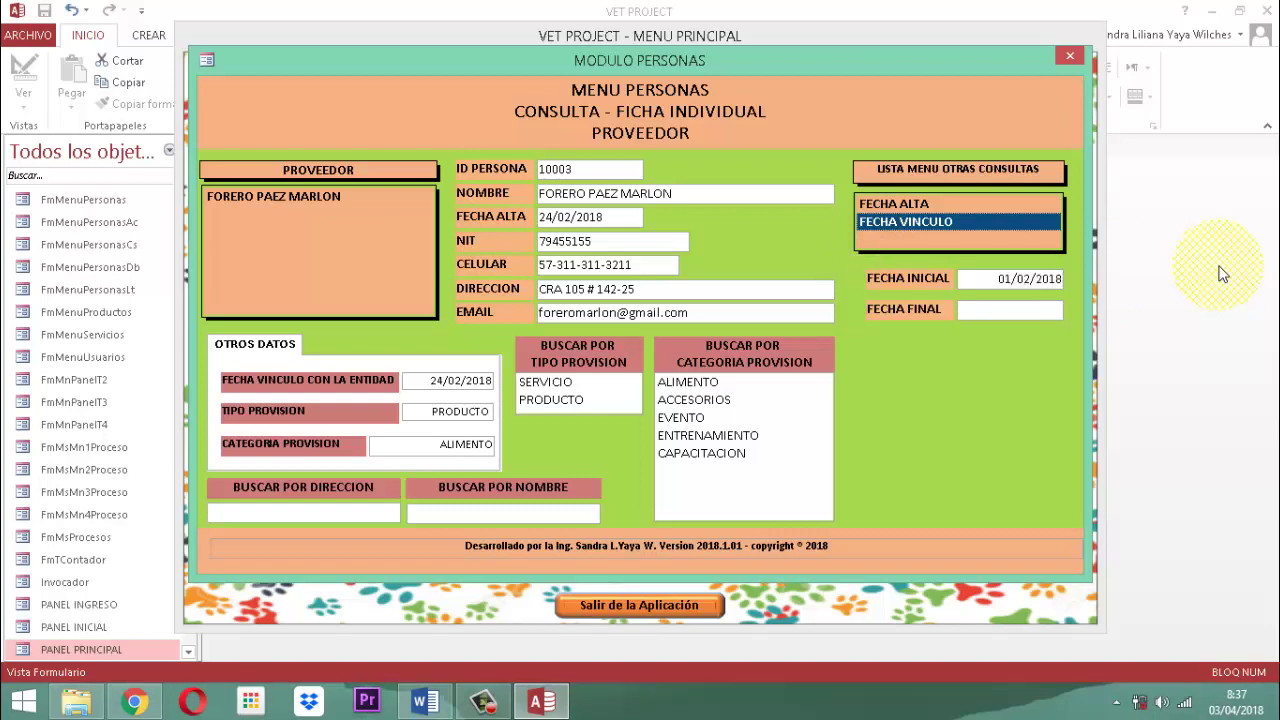
type("03/04/2018")
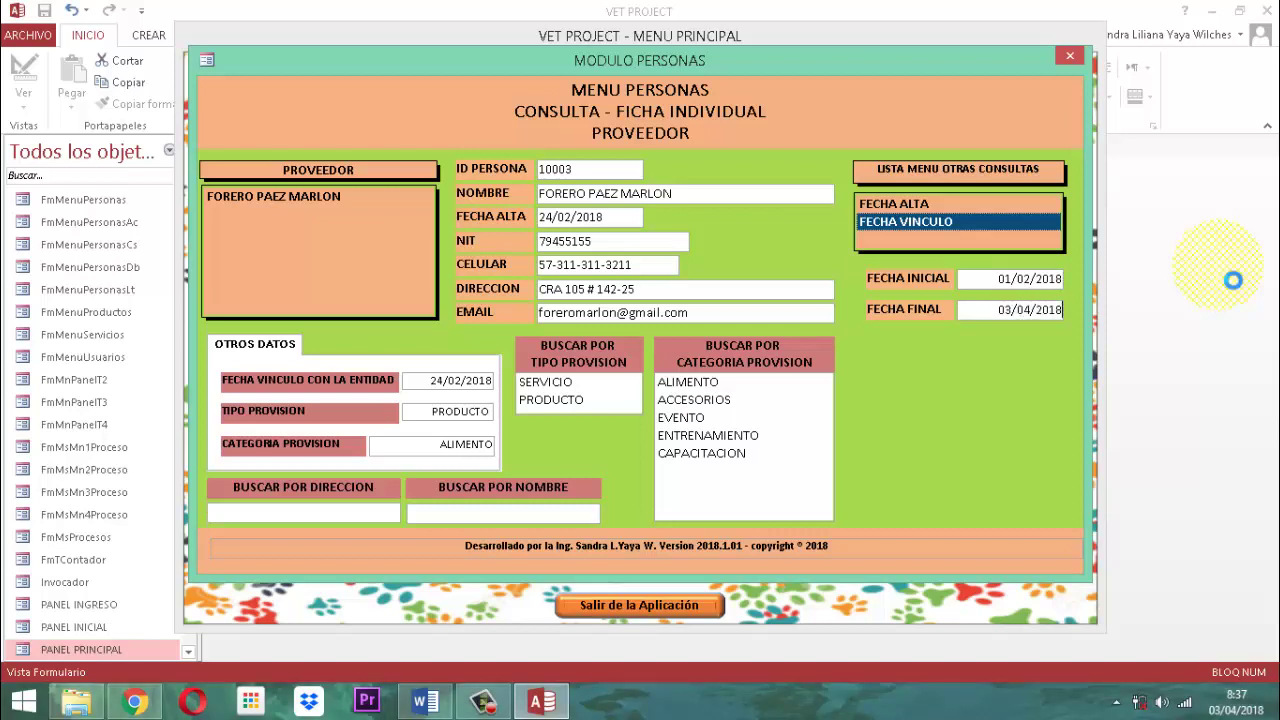
key("Return")
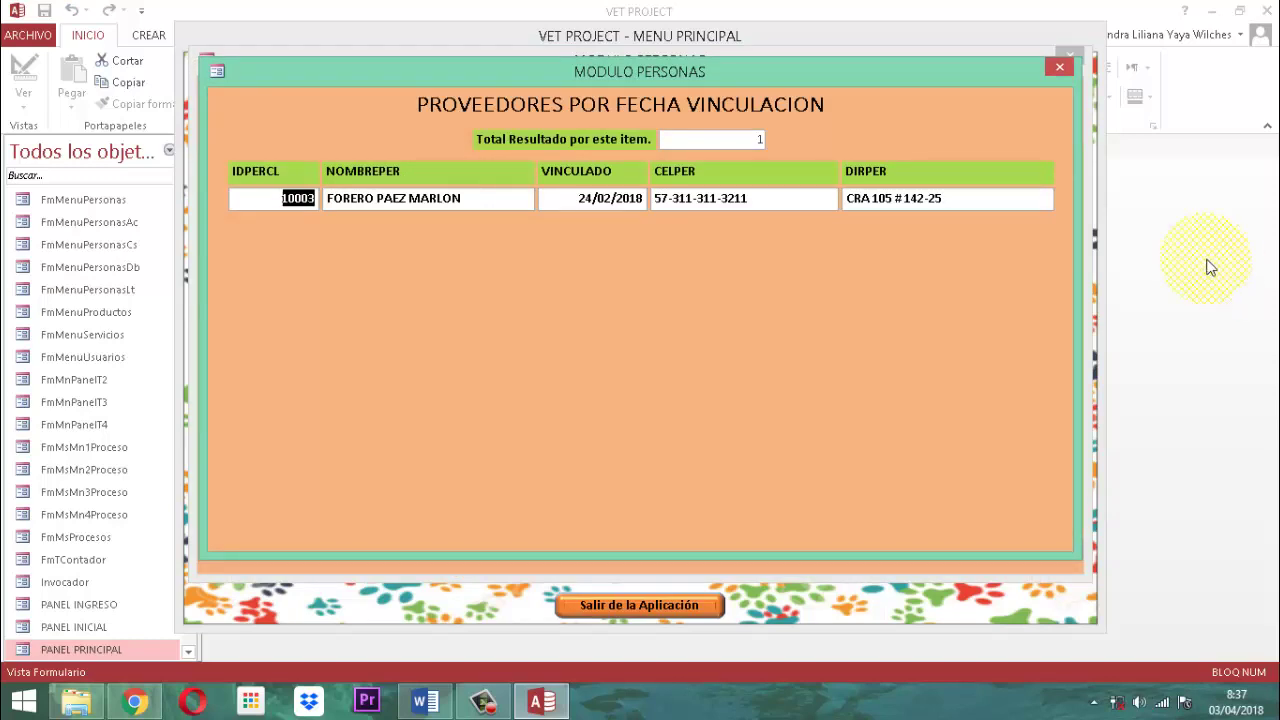
right_click(636, 78)
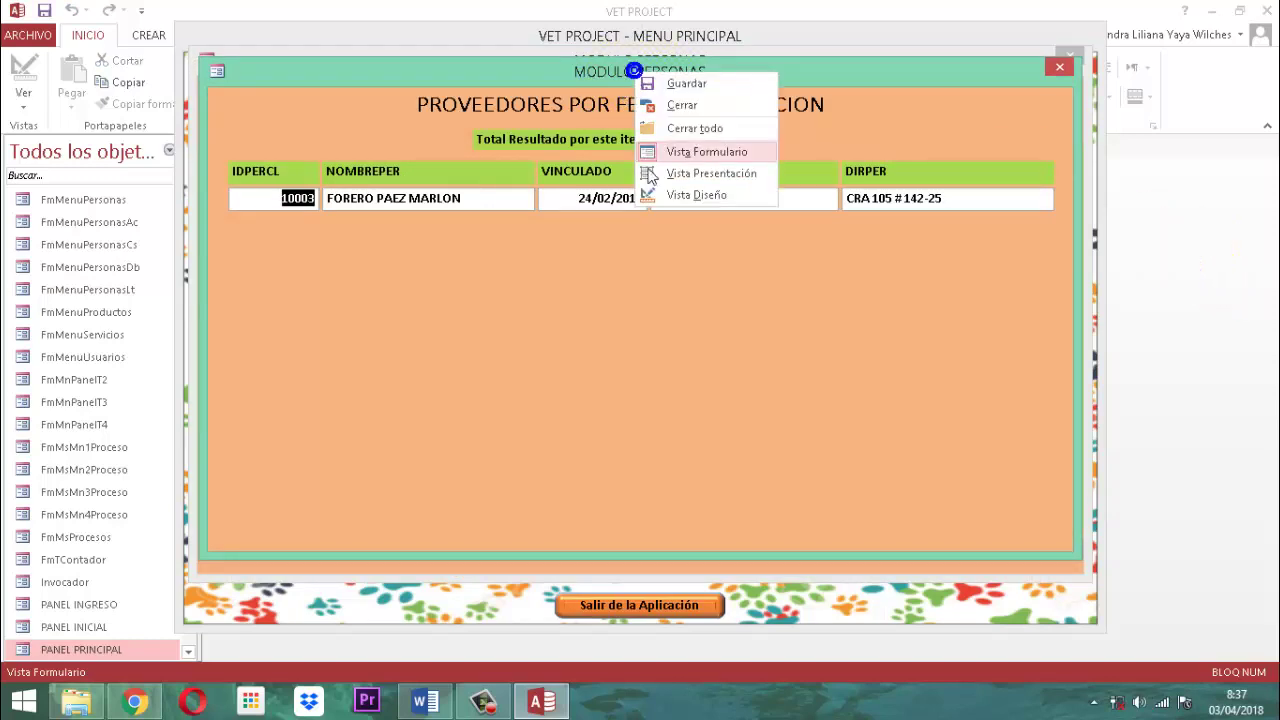
Put the results form in Design View, close the other forms, and filter objects for cspersonaprv7.
left_click(696, 194)
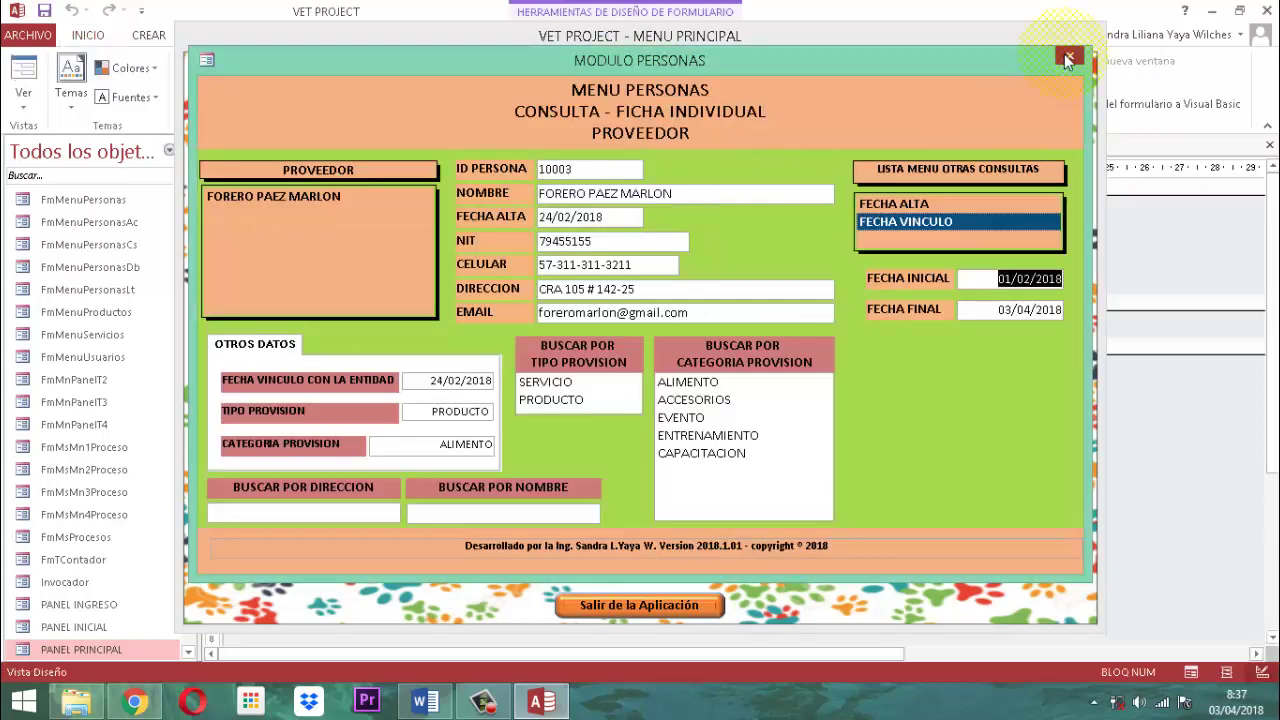
left_click(1069, 55)
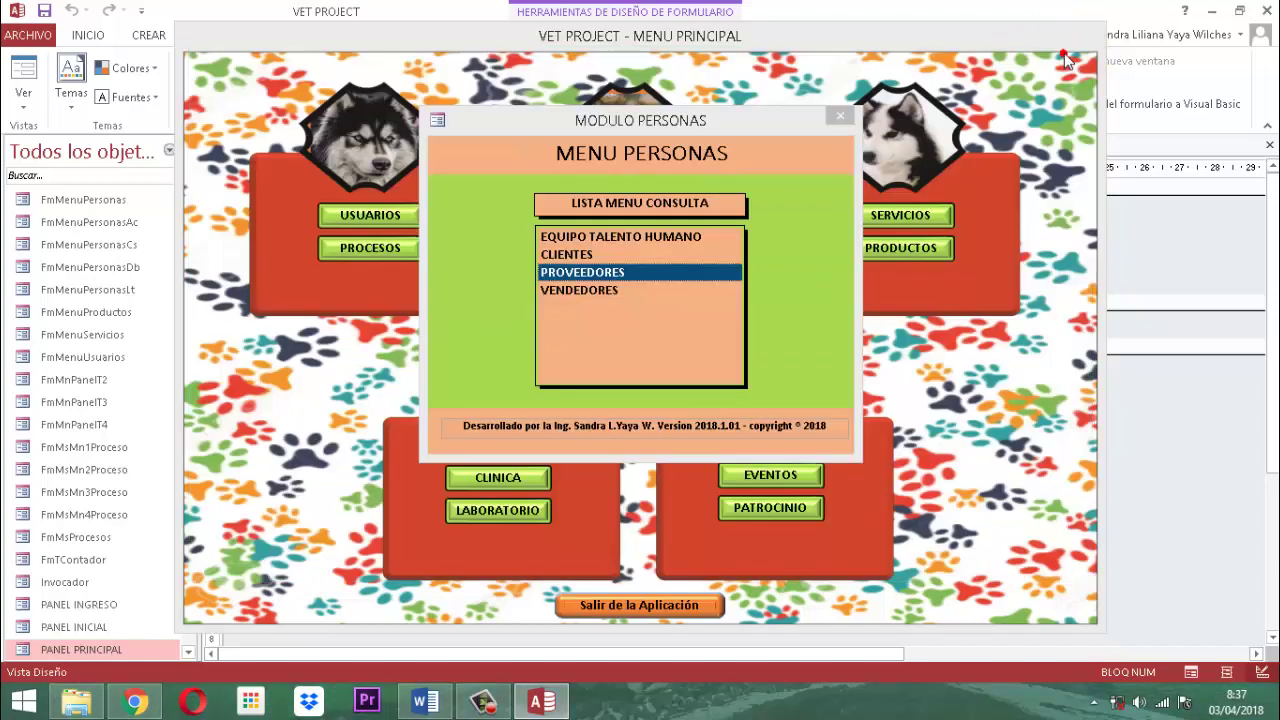
left_click(840, 117)
right_click(852, 38)
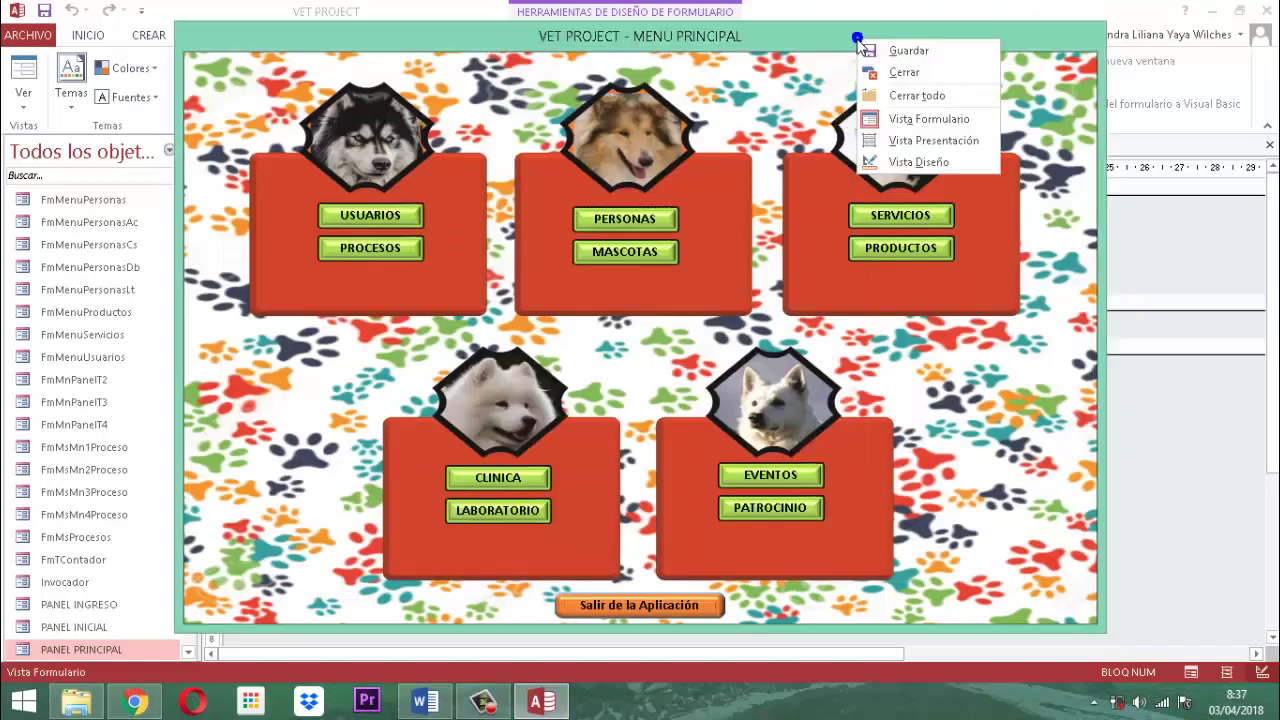
left_click(897, 80)
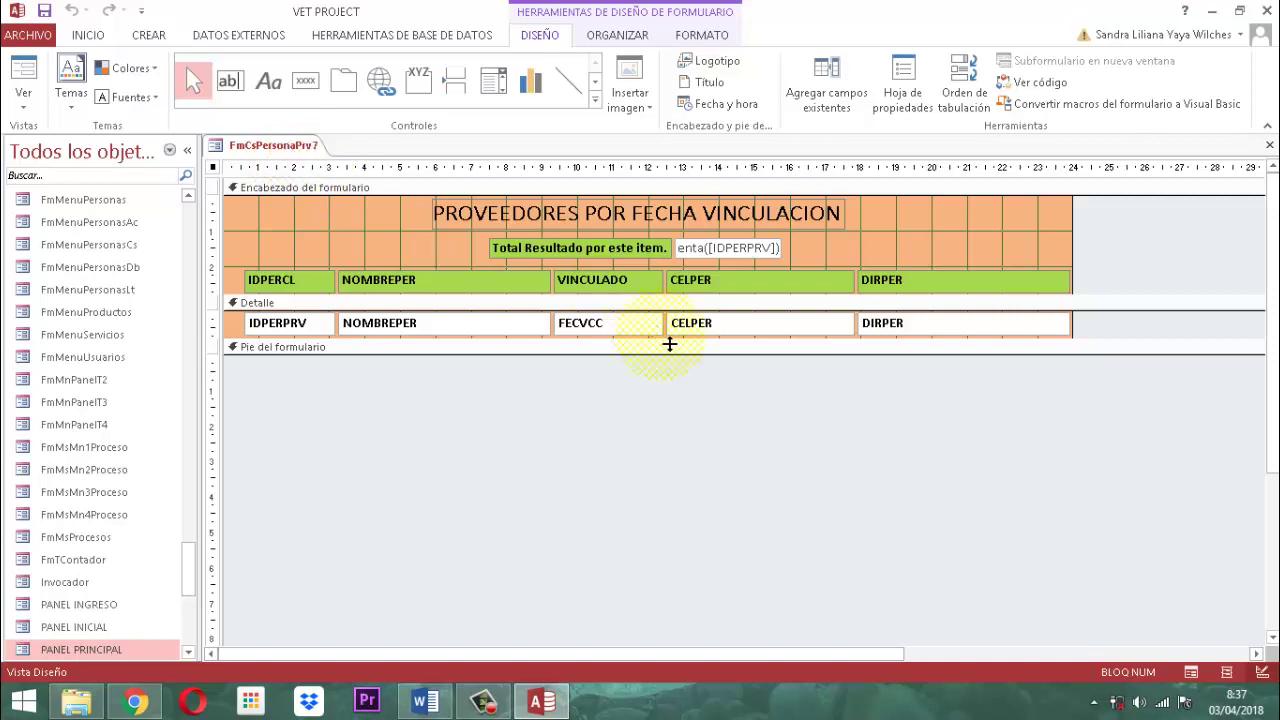
left_click(99, 179)
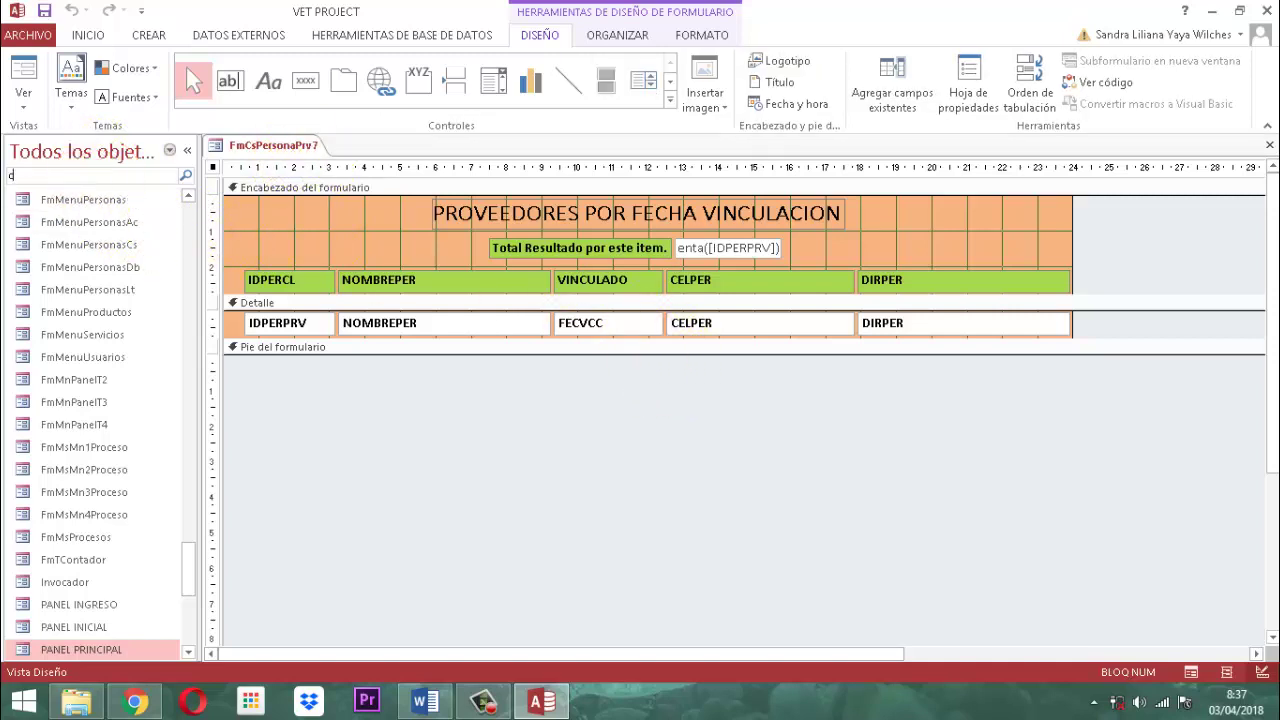
type("cs")
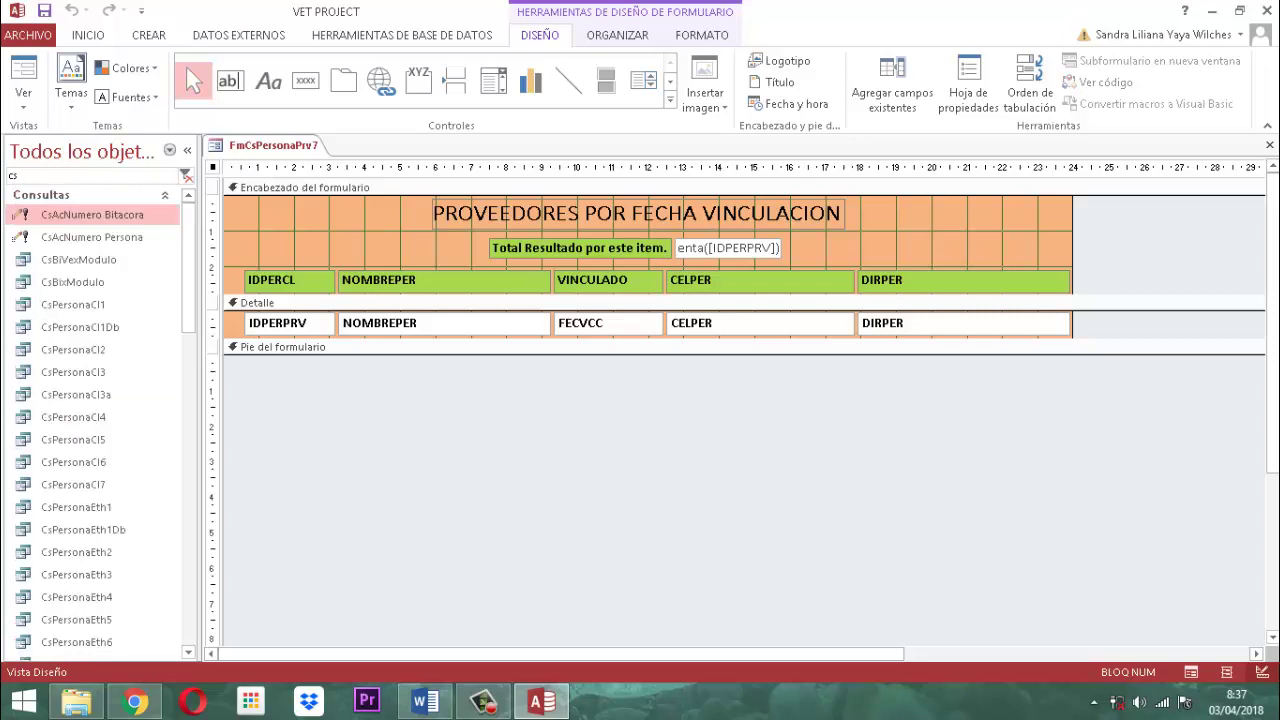
type("persona")
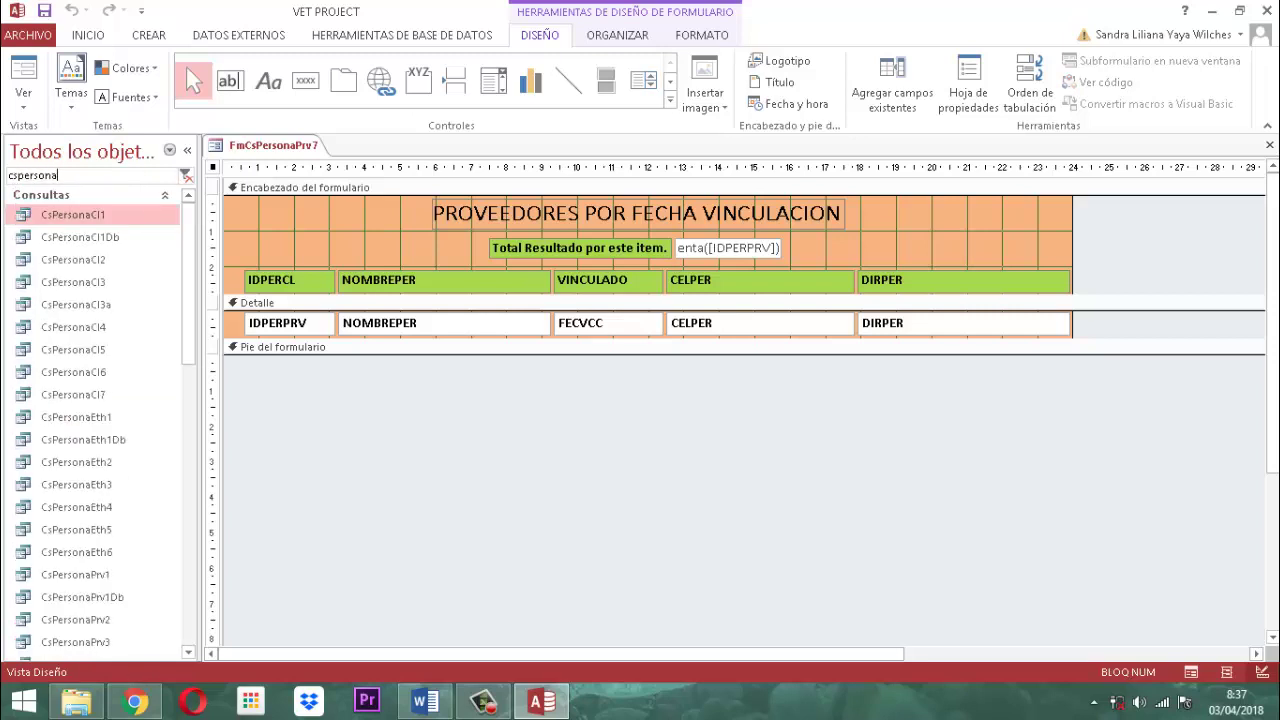
type("prv7")
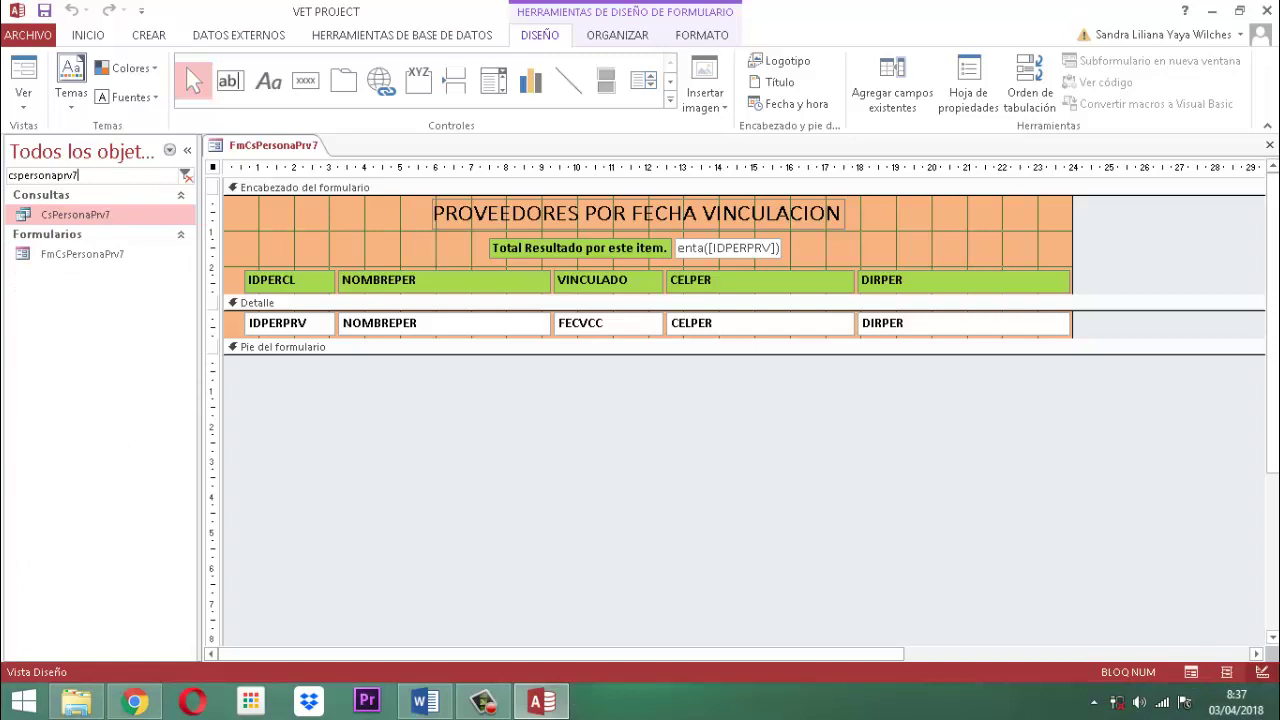
Copy and paste the CsPersonaPrv7 query under the name InPersonaPrv7.
right_click(96, 212)
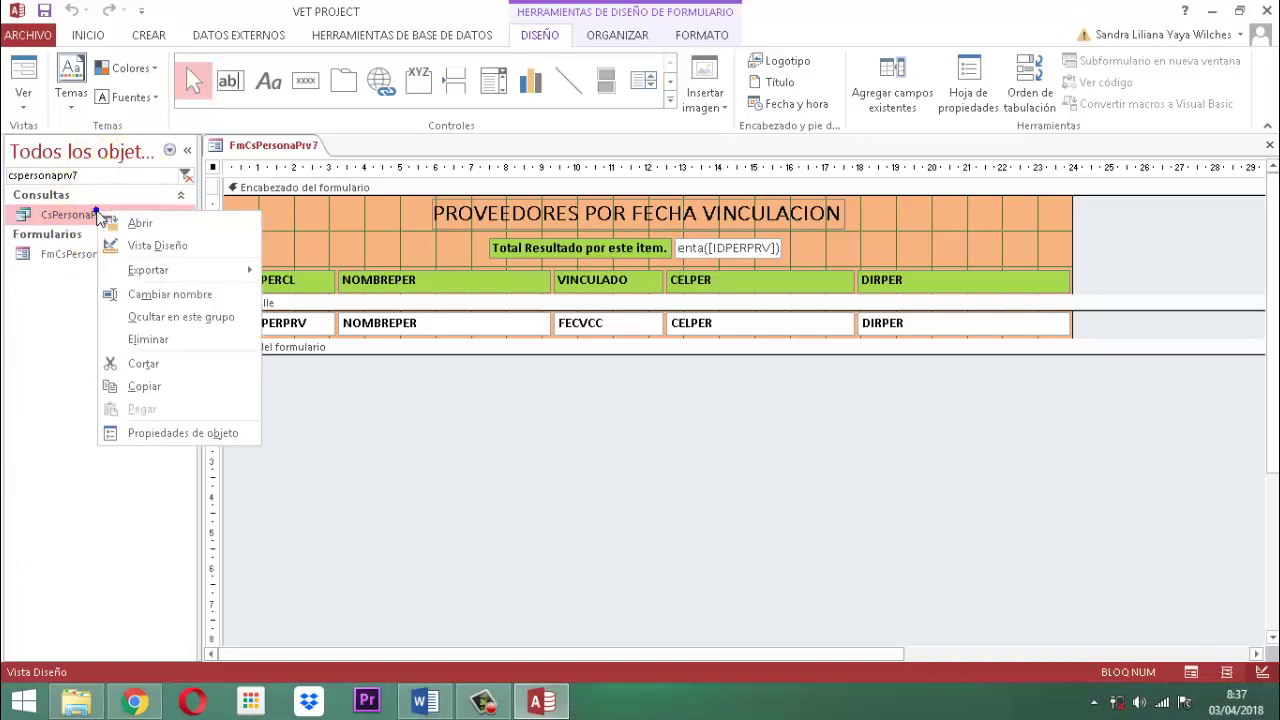
left_click(126, 388)
right_click(72, 216)
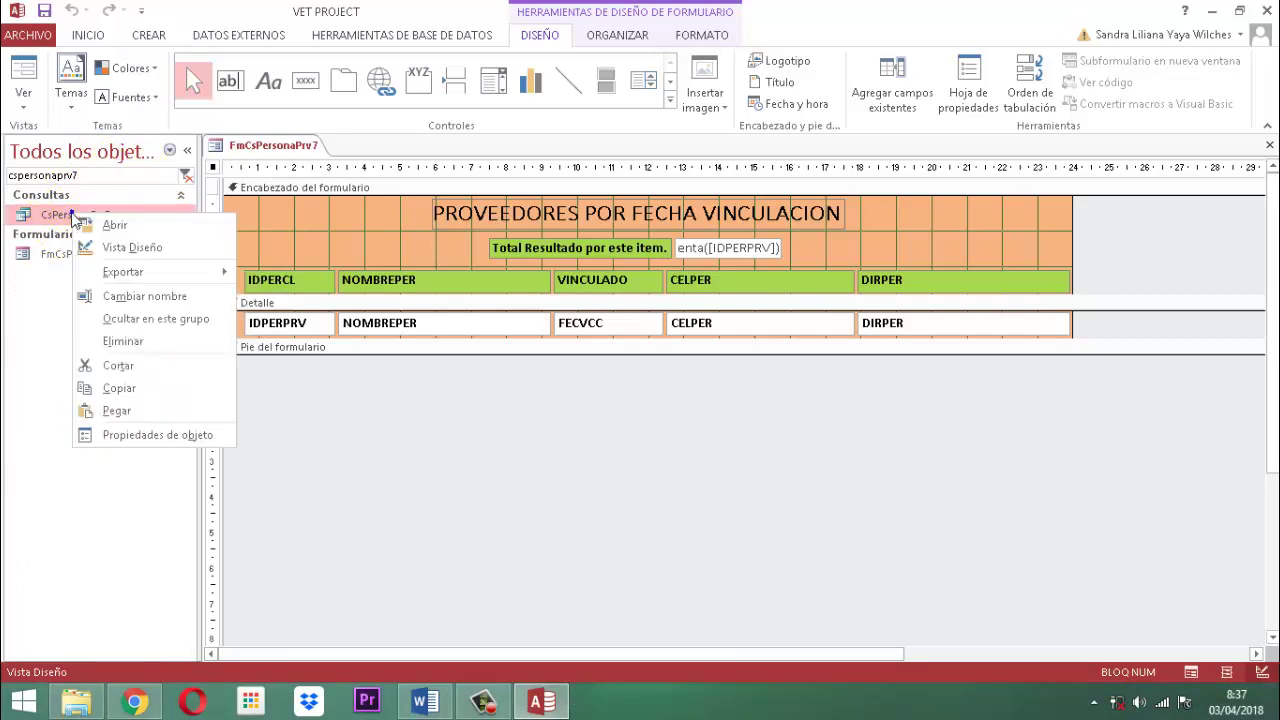
left_click(113, 412)
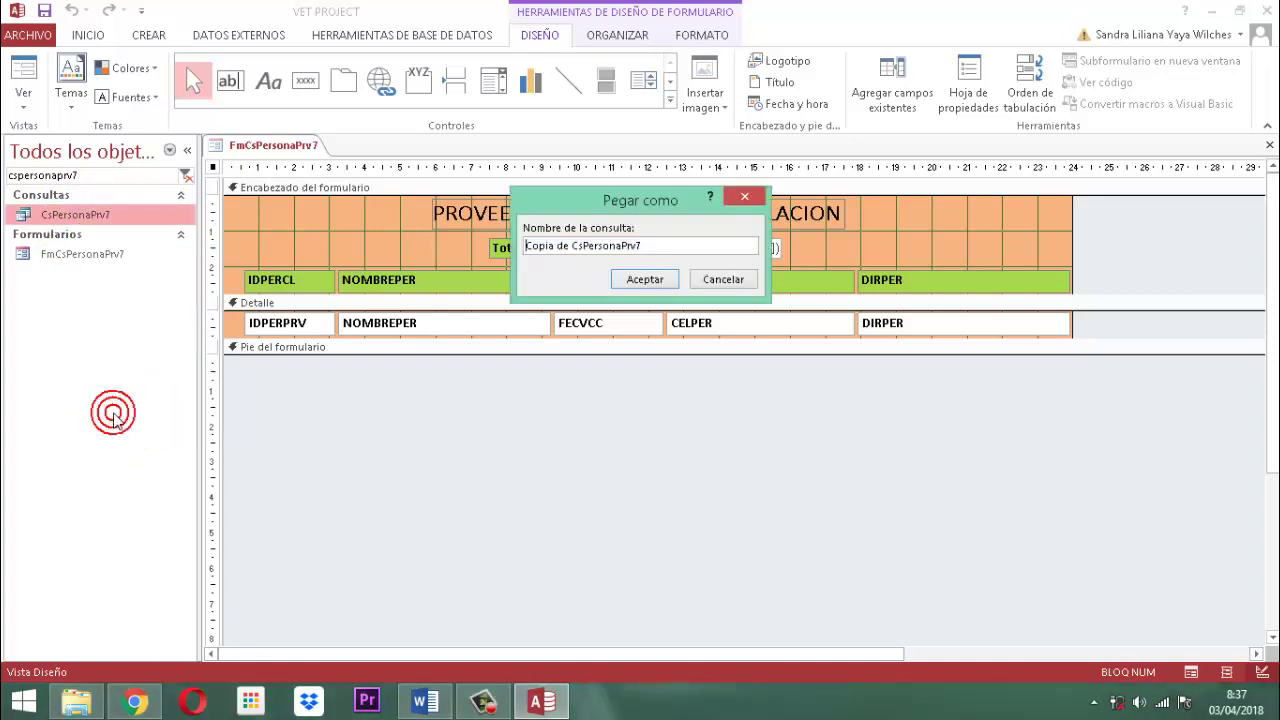
type("In")
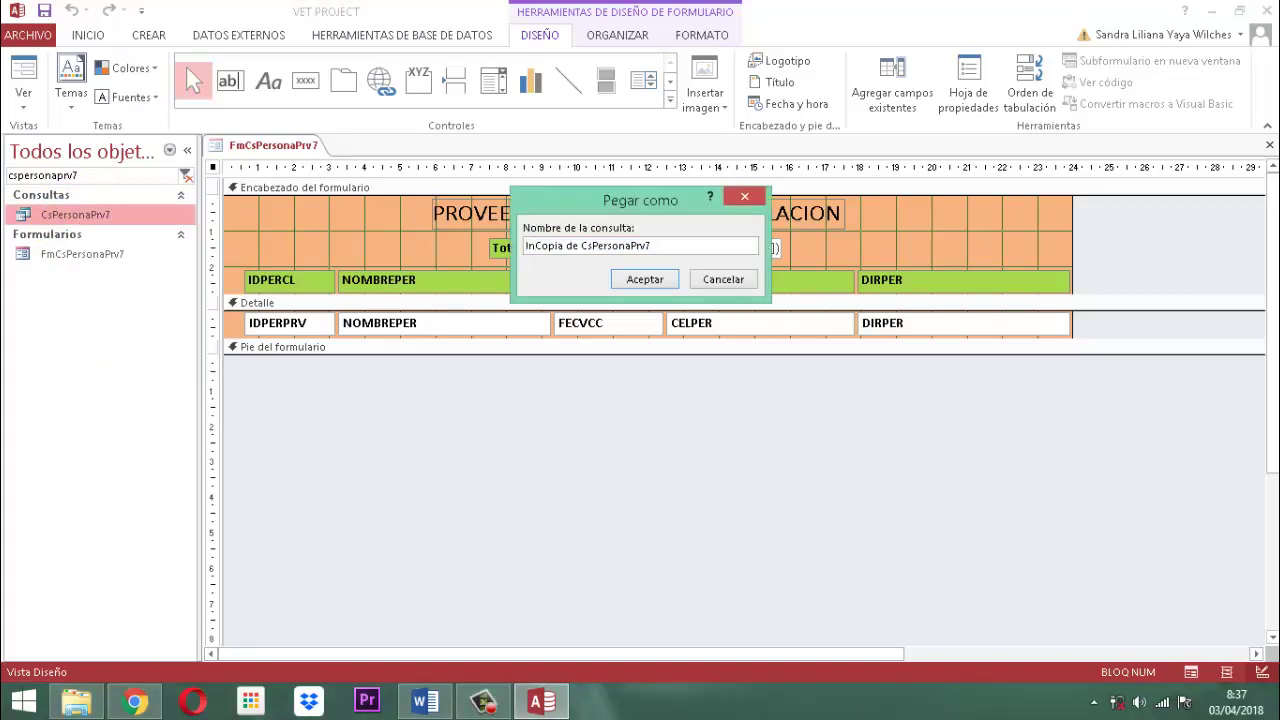
key("Delete")
key("Delete")
key("Delete")
key("Delete")
key("Delete")
key("Delete")
key("Delete")
key("Delete")
key("Delete")
key("Delete")
key("Delete")
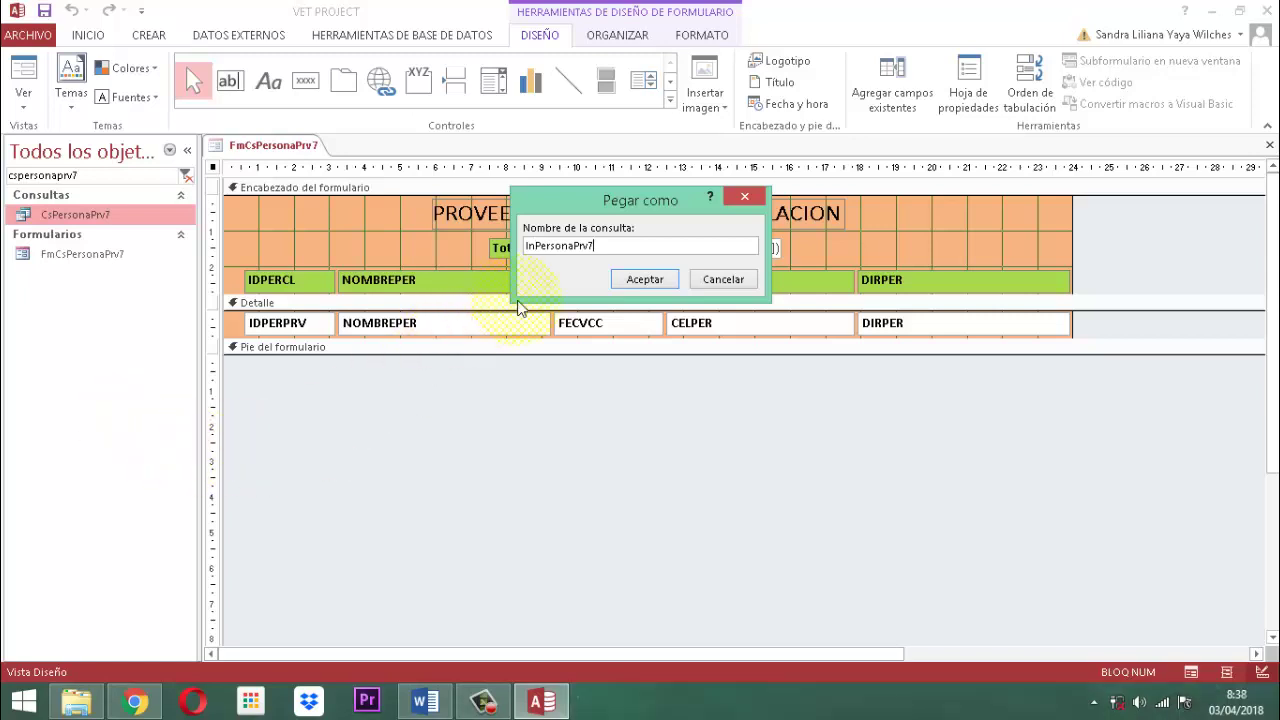
left_click(640, 281)
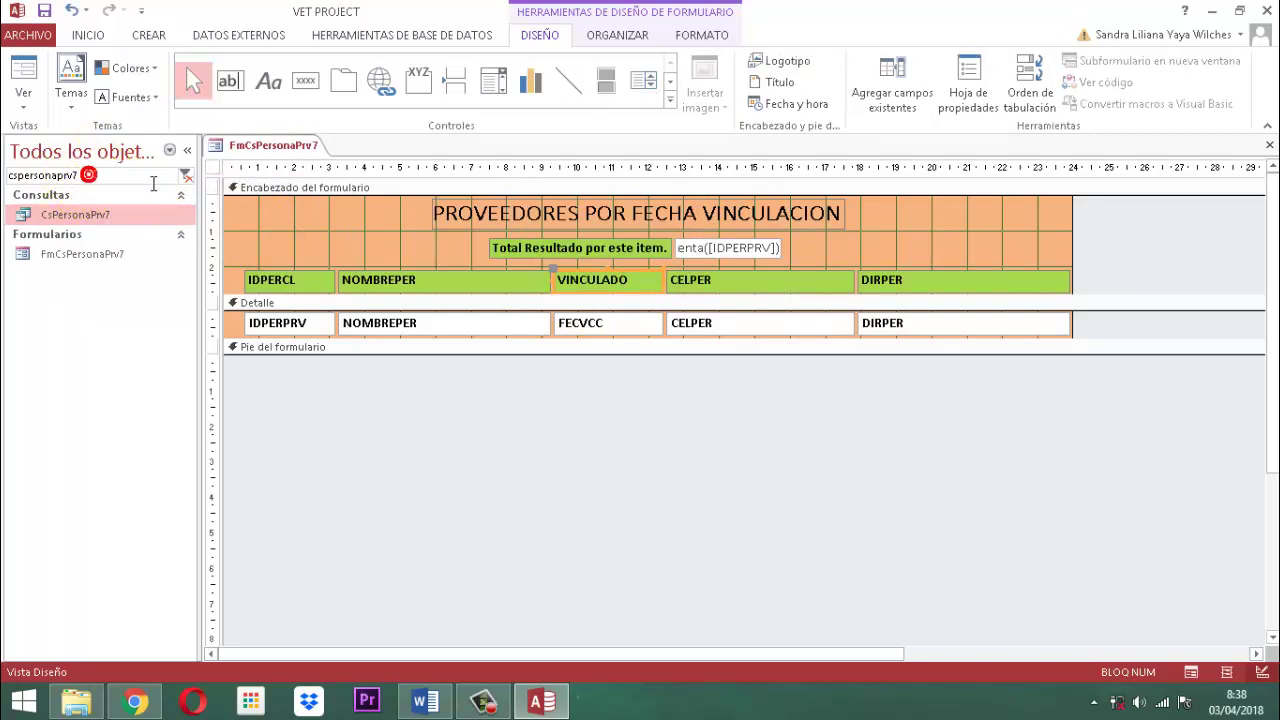
Filter the object list for inpersonap and create a new blank report.
left_click(186, 175)
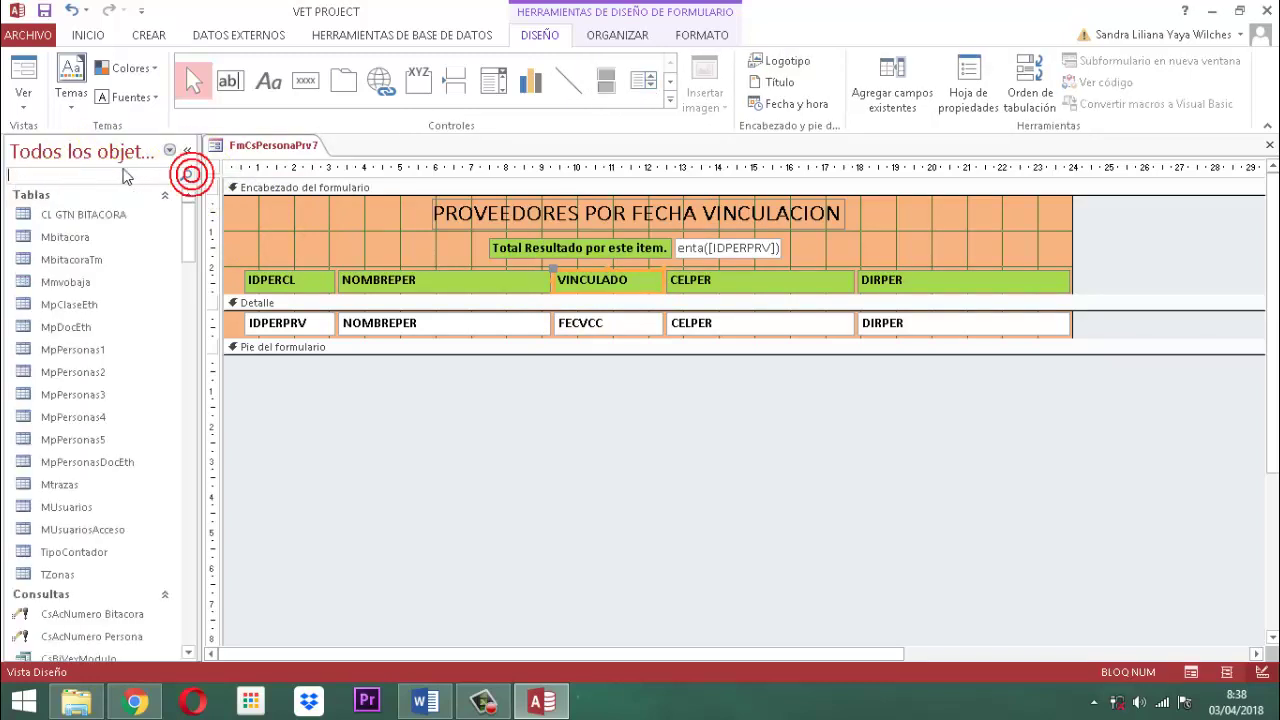
type("inperson")
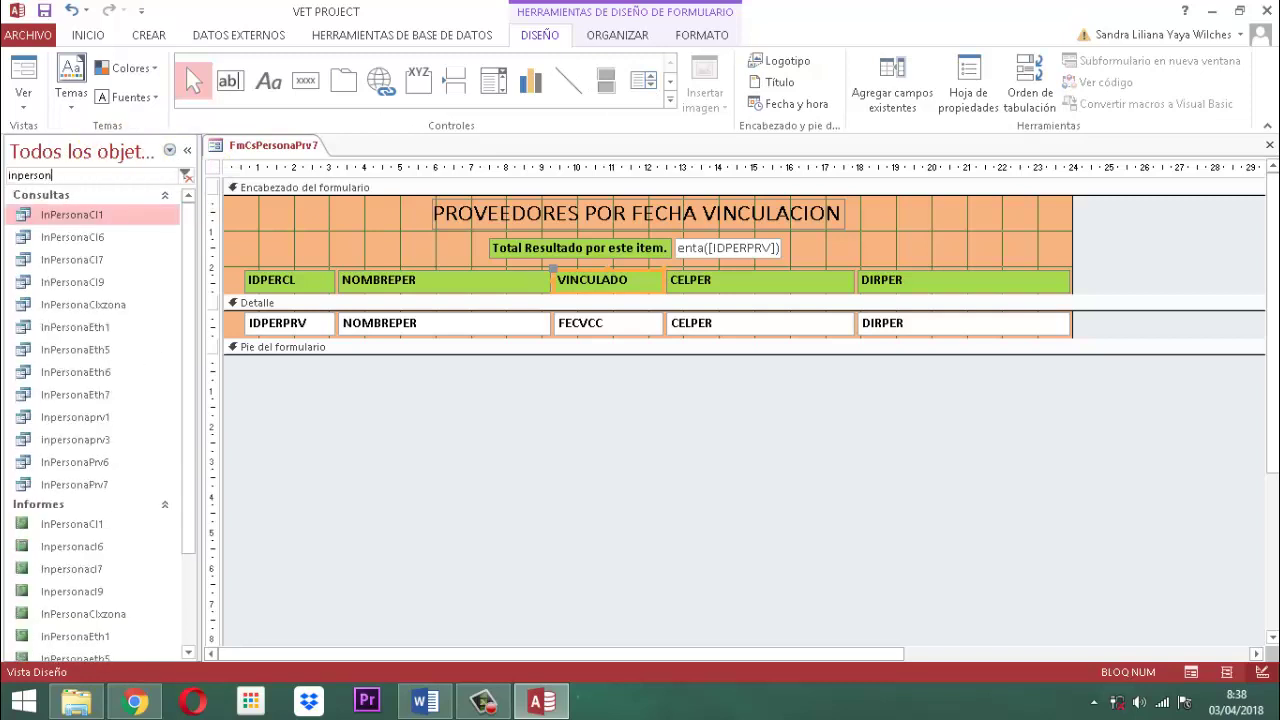
type("aprv7")
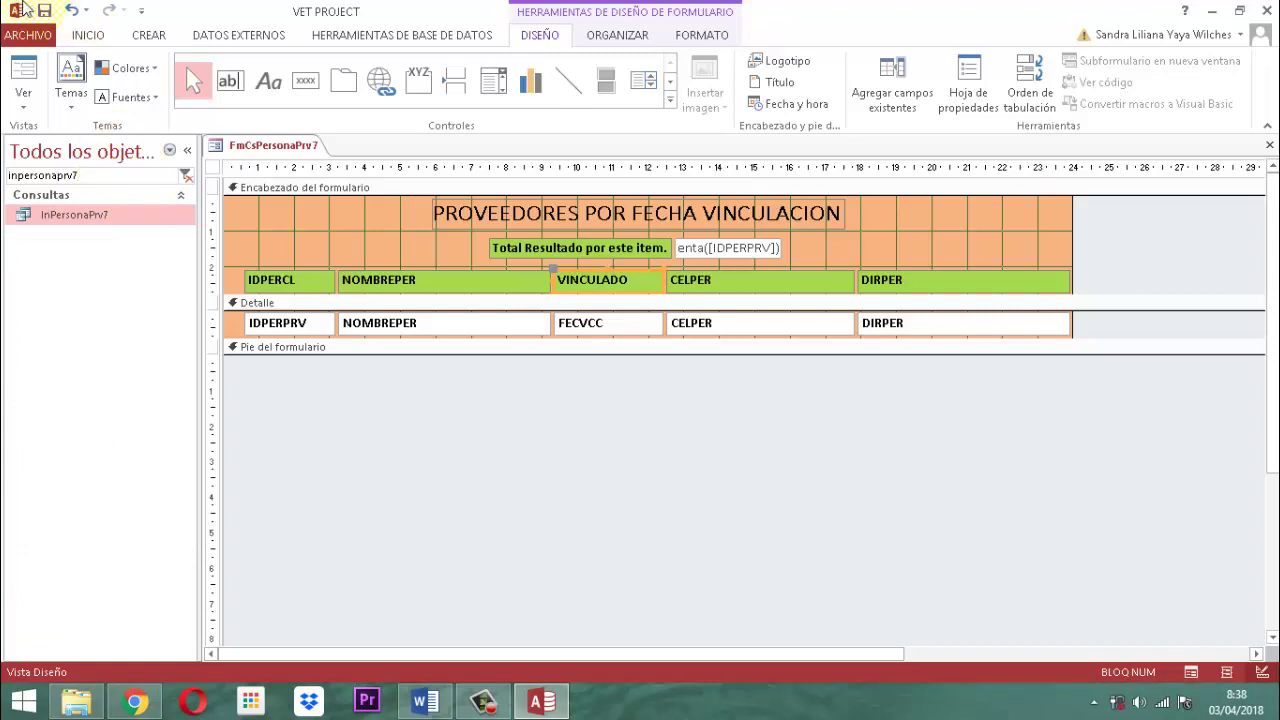
left_click(150, 37)
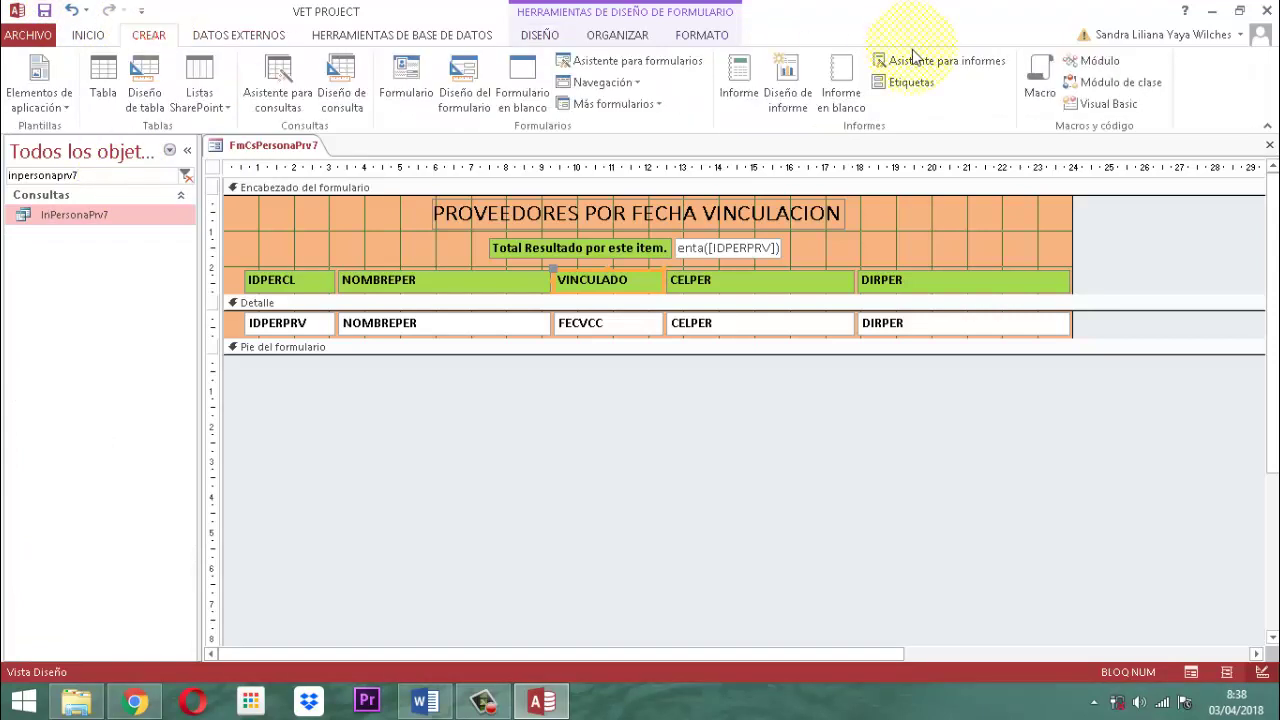
left_click(862, 82)
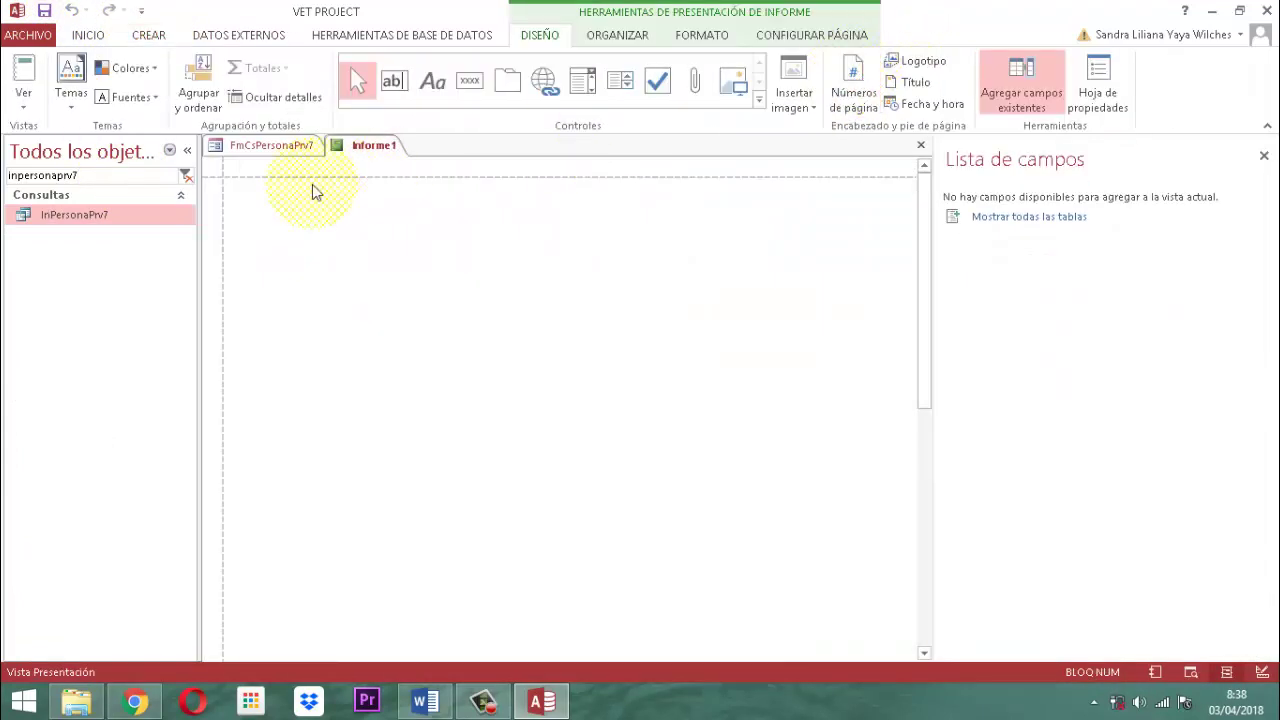
Save the blank report as Inpersonaprv7 and go back to the FmCsPersonaPrv7 design.
right_click(366, 147)
left_click(380, 156)
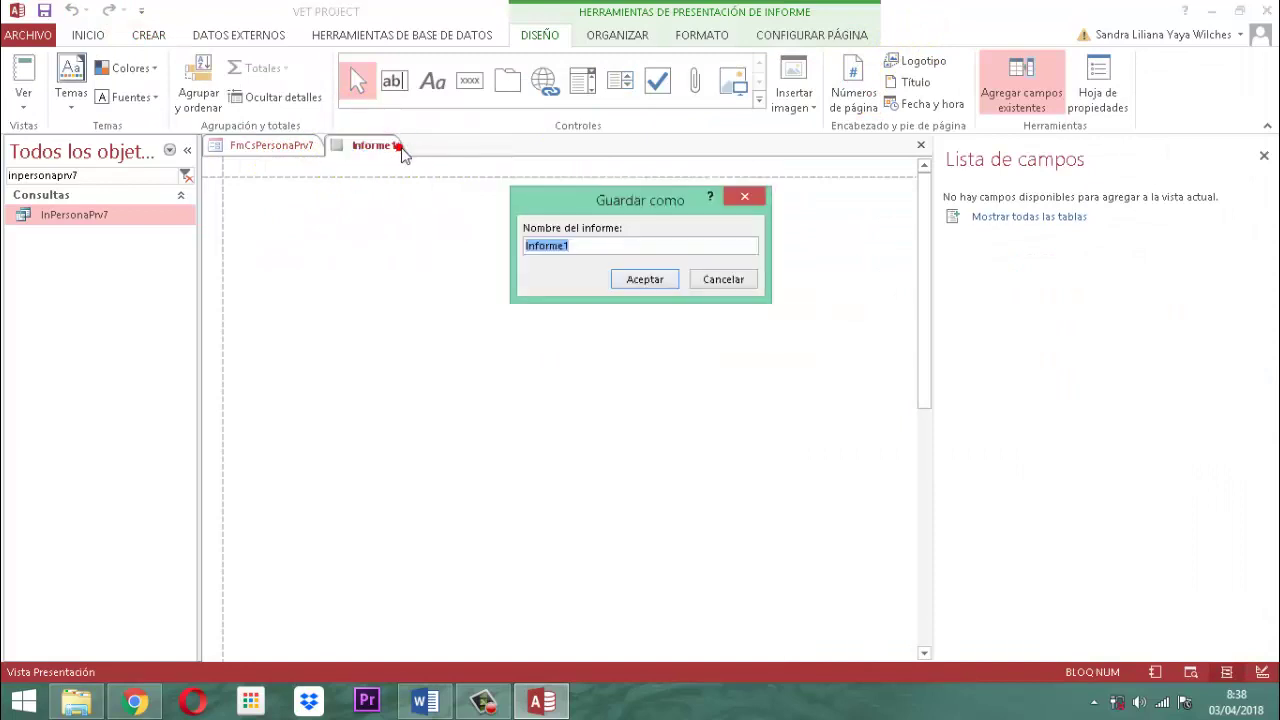
type("Inpersonaprv")
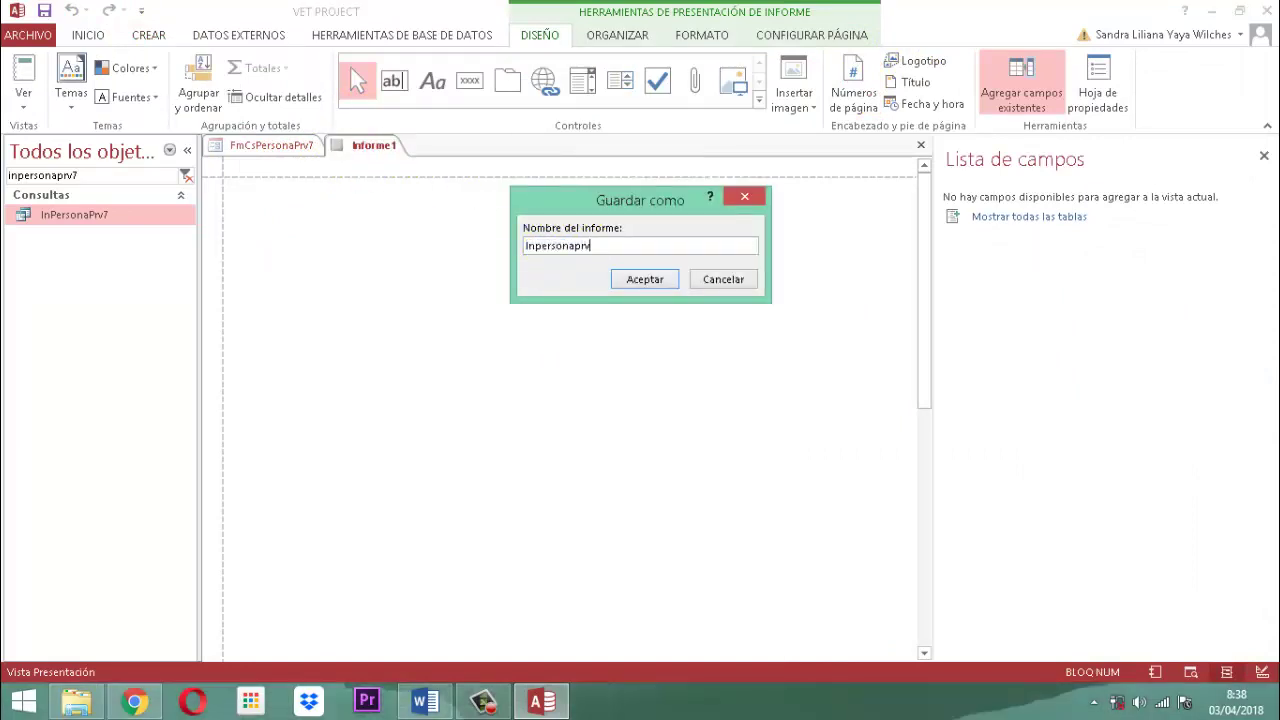
type("7")
left_click(655, 281)
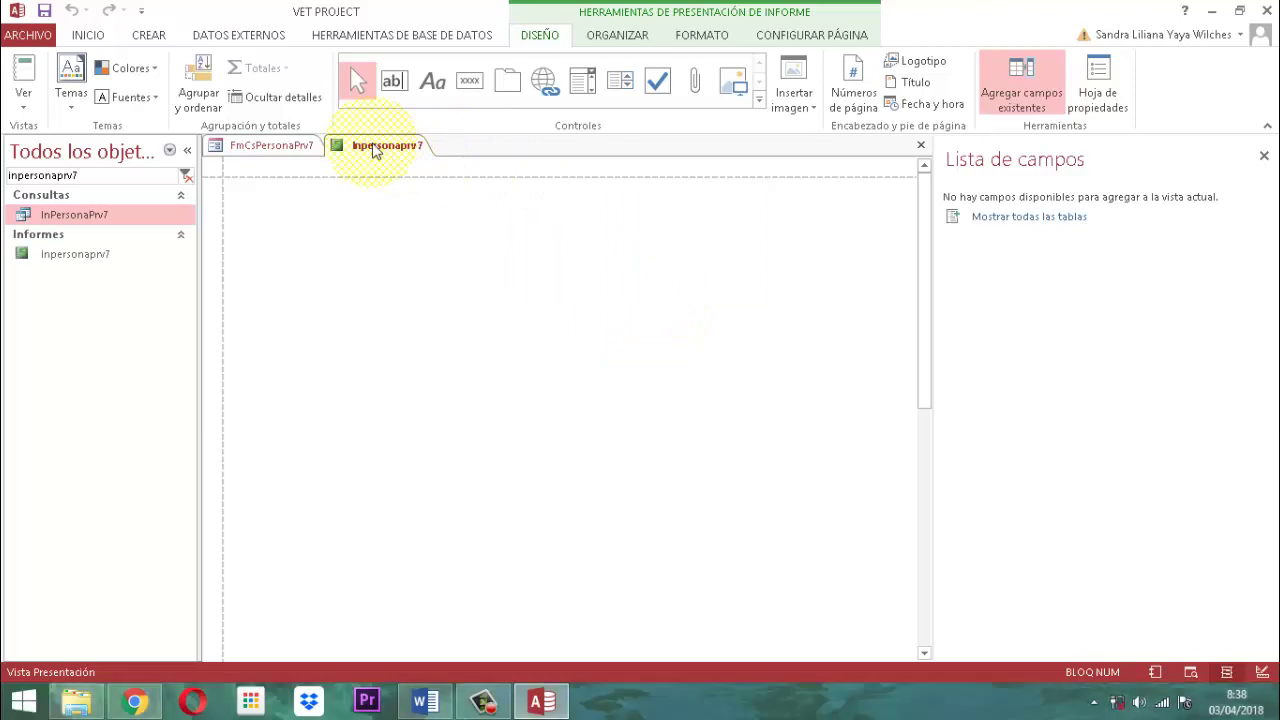
left_click(263, 147)
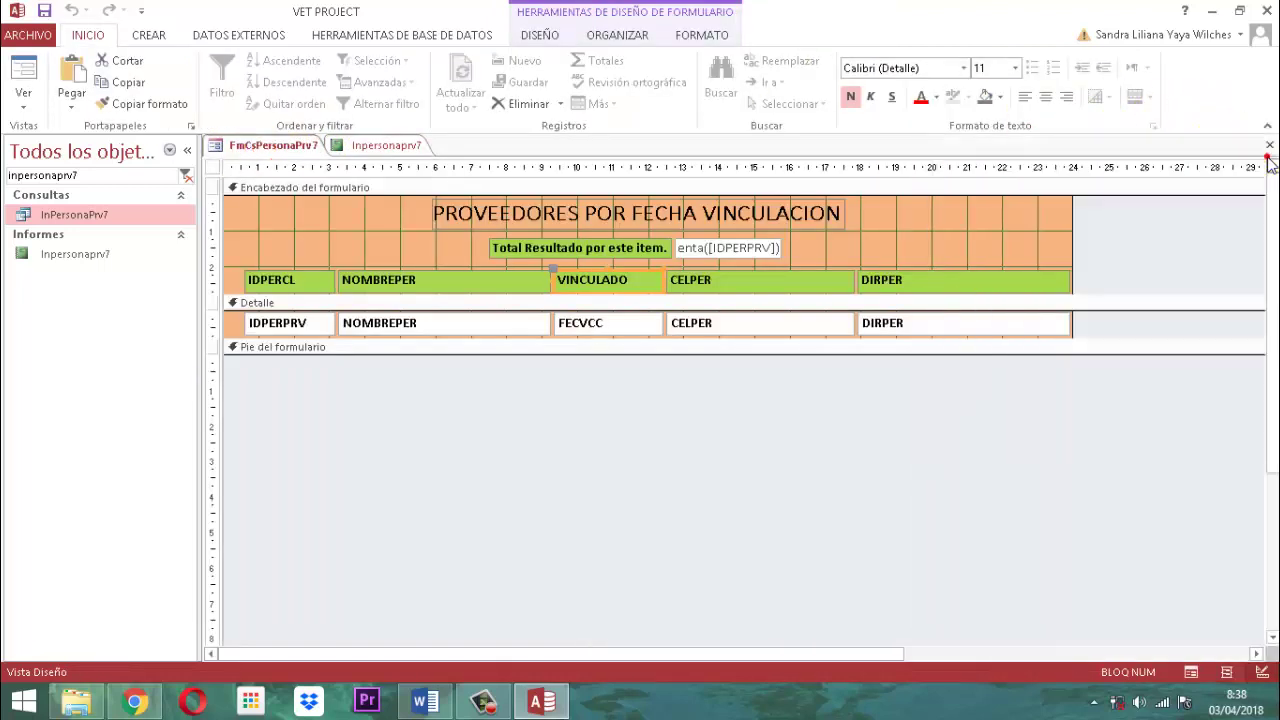
Select all header and detail controls on the FmCsPersonaPrv7 form.
left_click(1264, 156)
left_click_drag(1136, 372, 620, 240)
left_click_drag(600, 251, 424, 234)
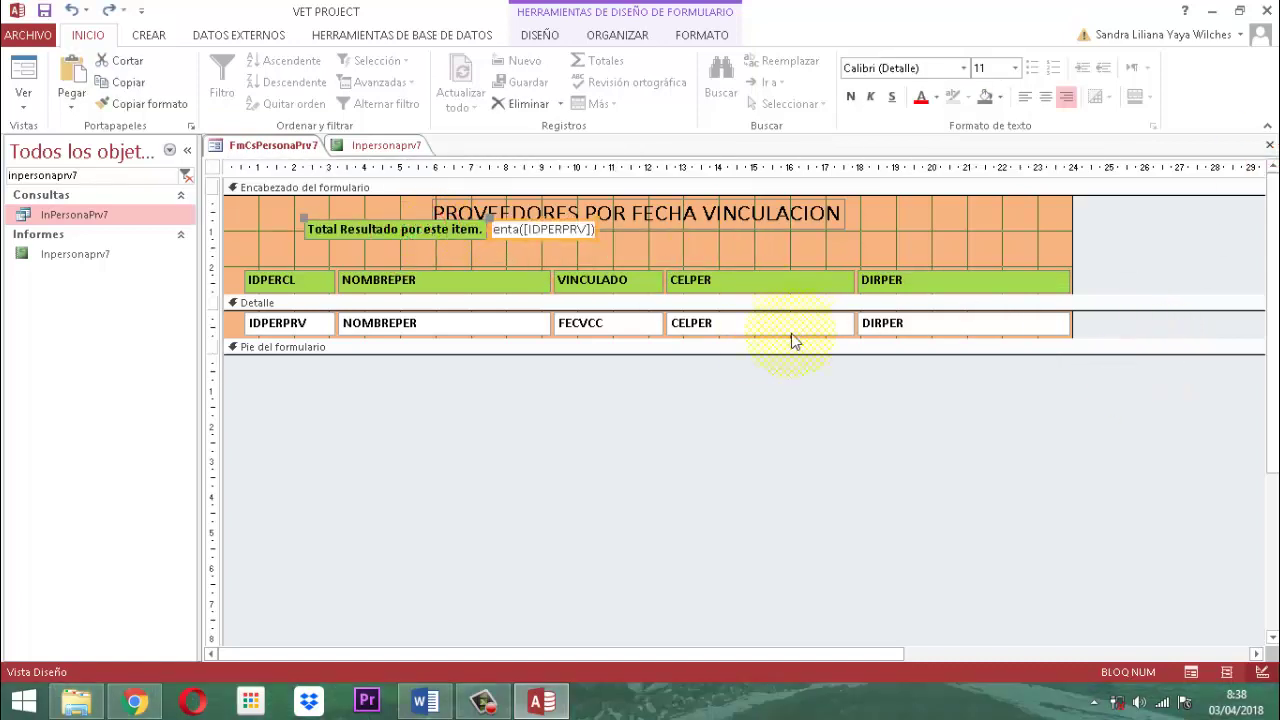
key("ctrl+z")
left_click(880, 444)
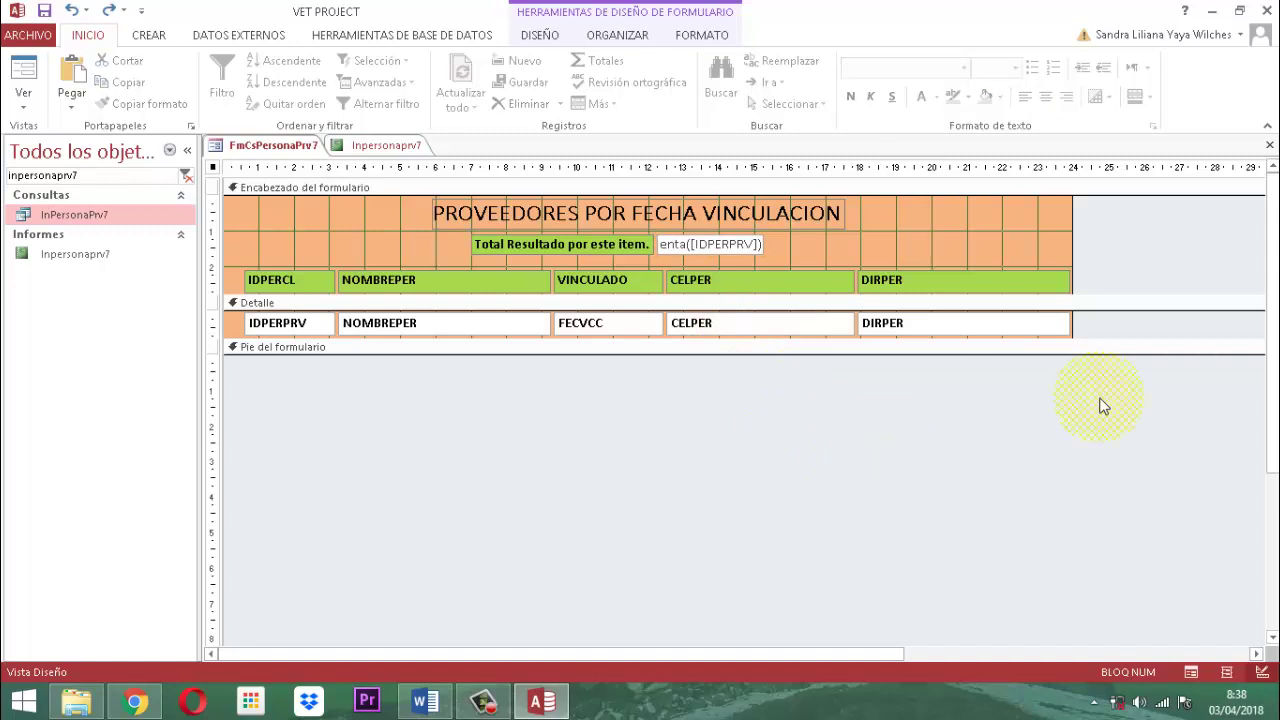
left_click_drag(920, 232, 303, 233)
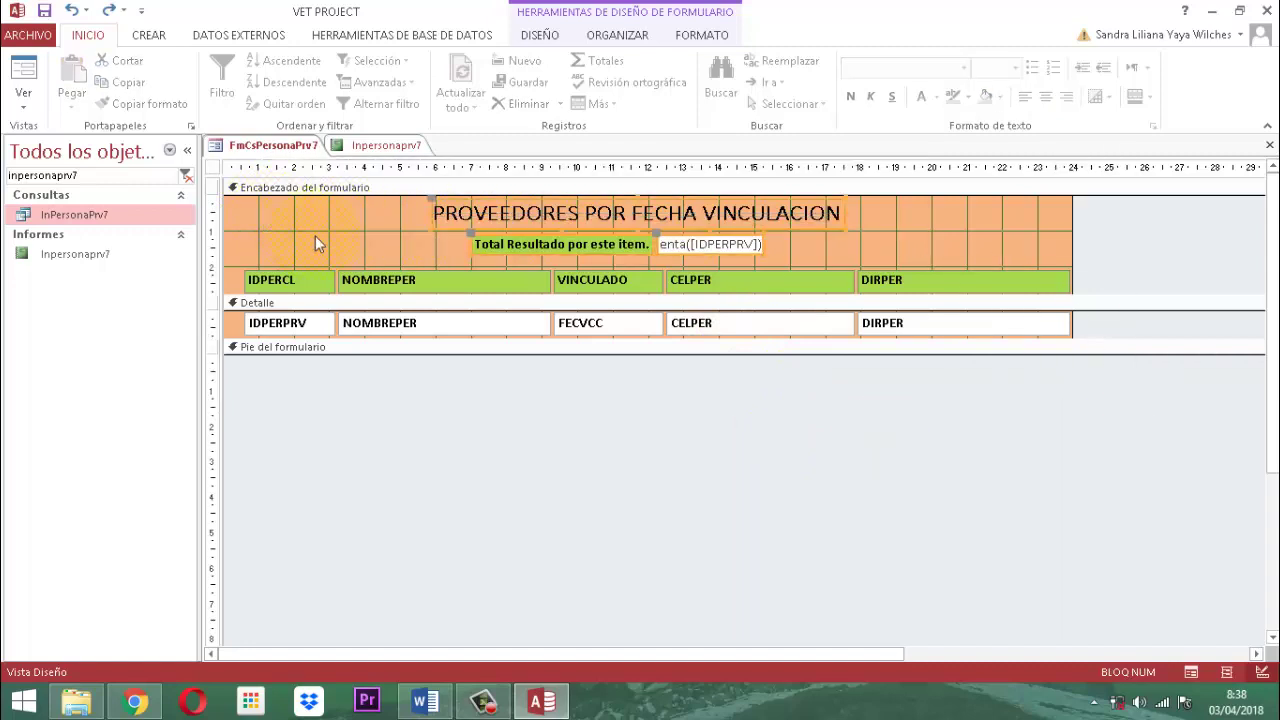
left_click(458, 428)
left_click_drag(1118, 381, 251, 200)
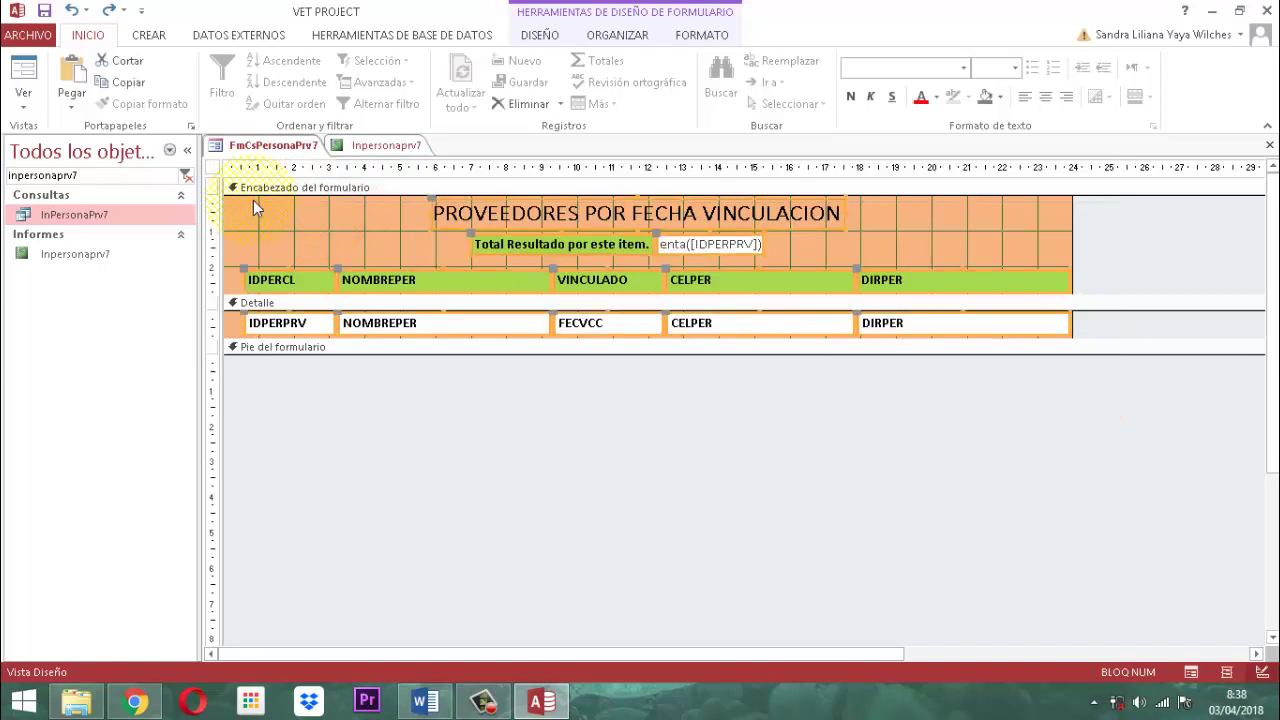
Switch the Inpersonaprv7 report to Design View.
left_click(388, 148)
right_click(387, 147)
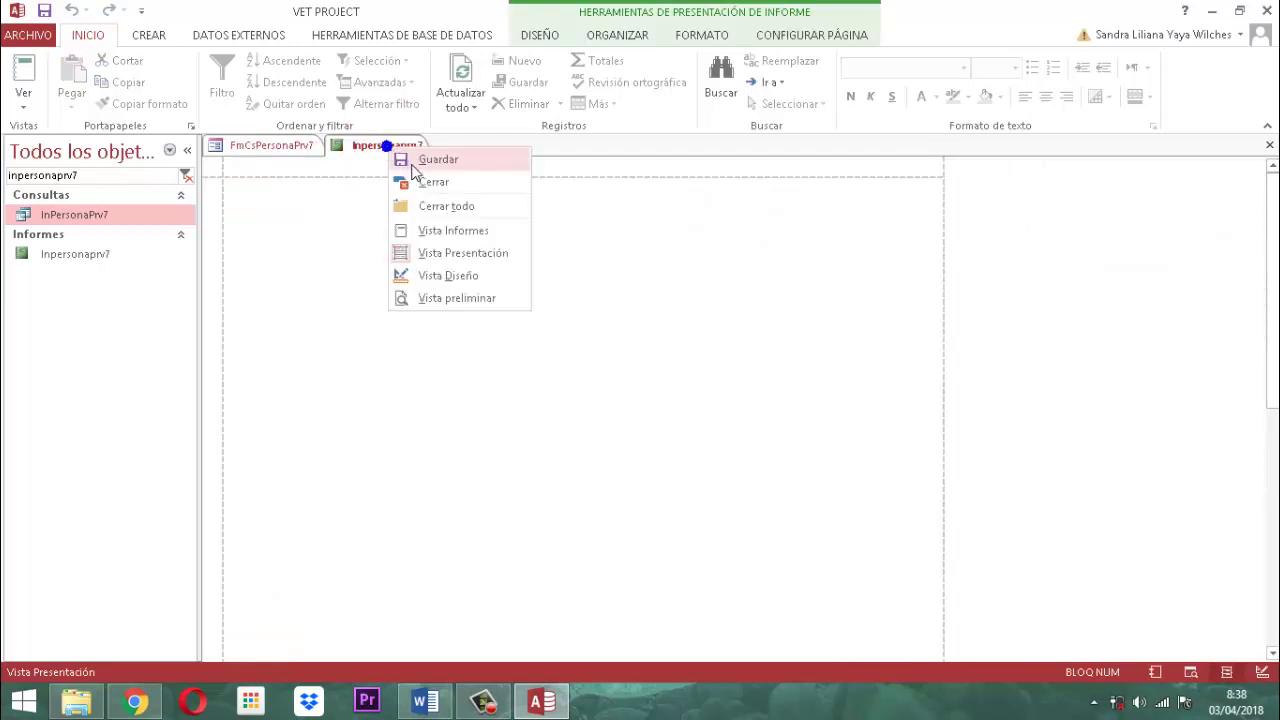
left_click(445, 276)
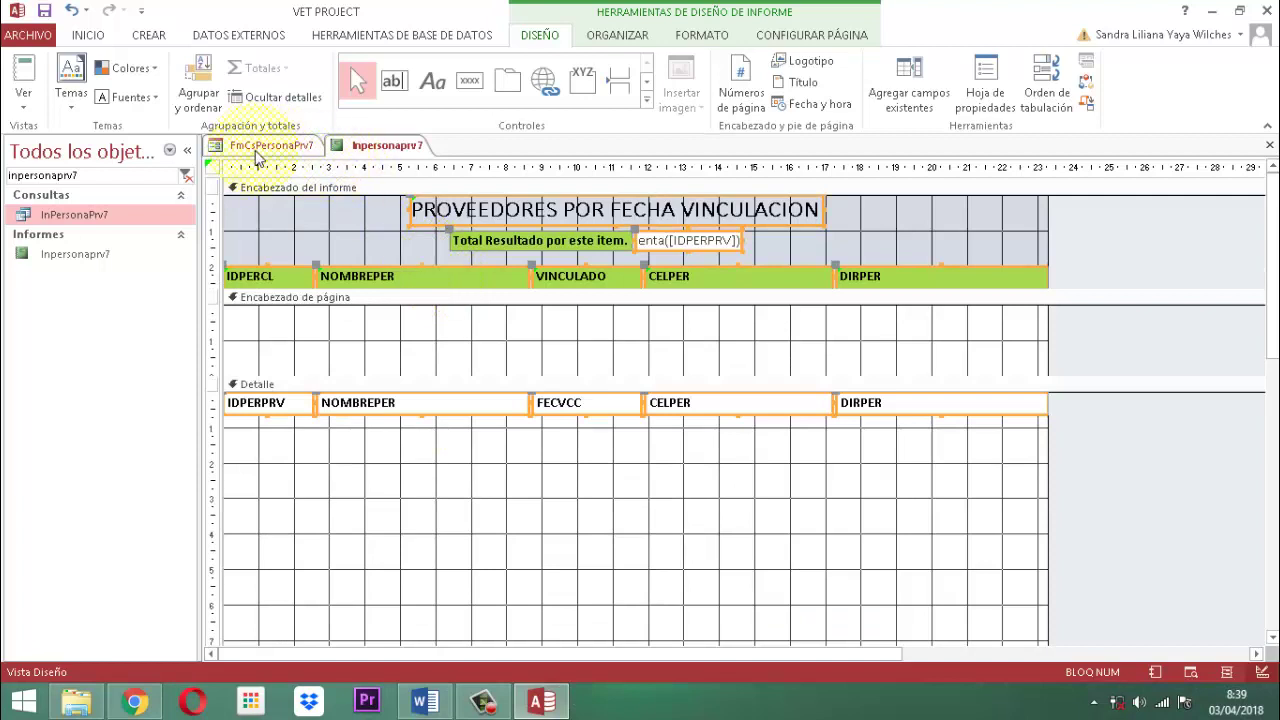
Close the FmCsPersonaPrv7 form without saving its design changes.
left_click(256, 150)
right_click(255, 150)
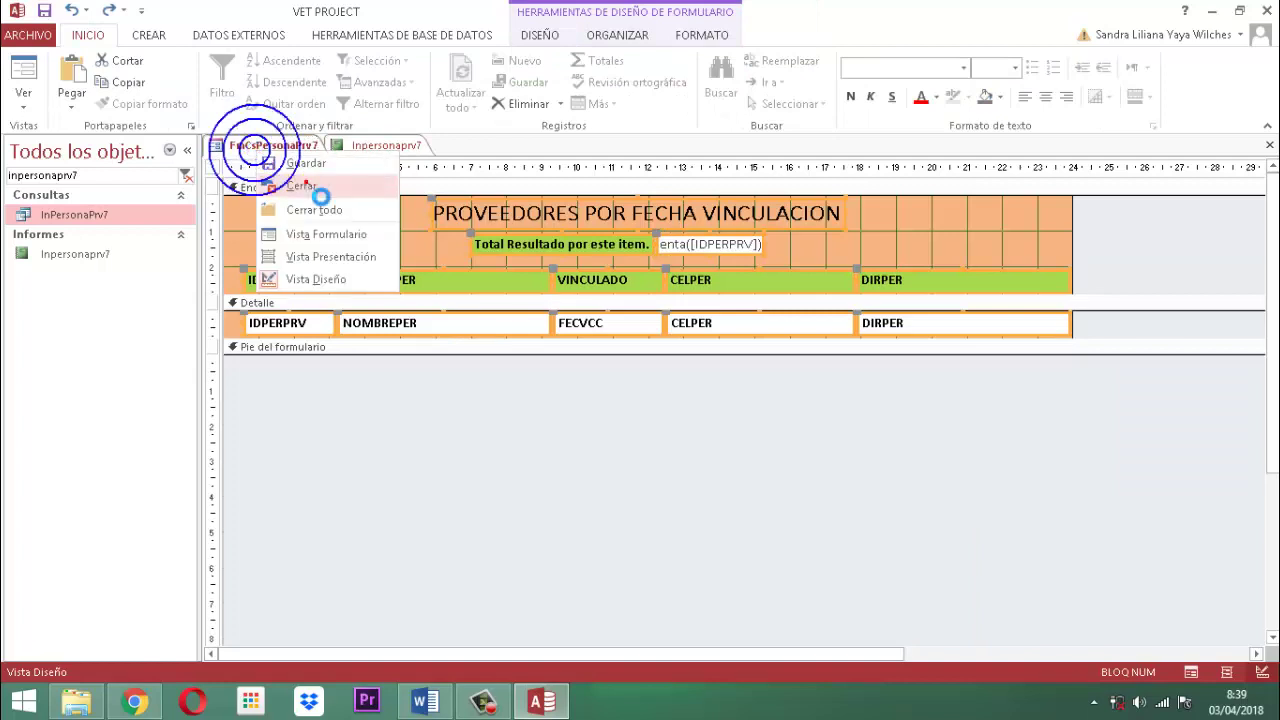
left_click(306, 187)
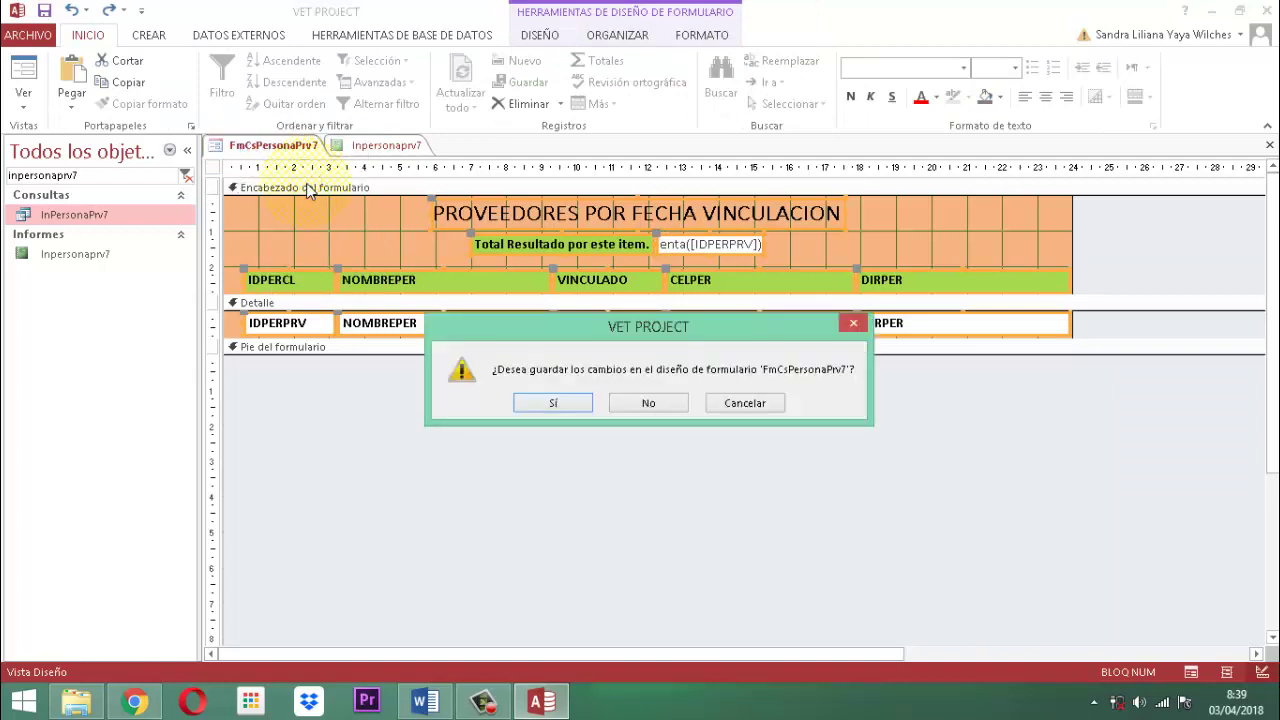
left_click(664, 404)
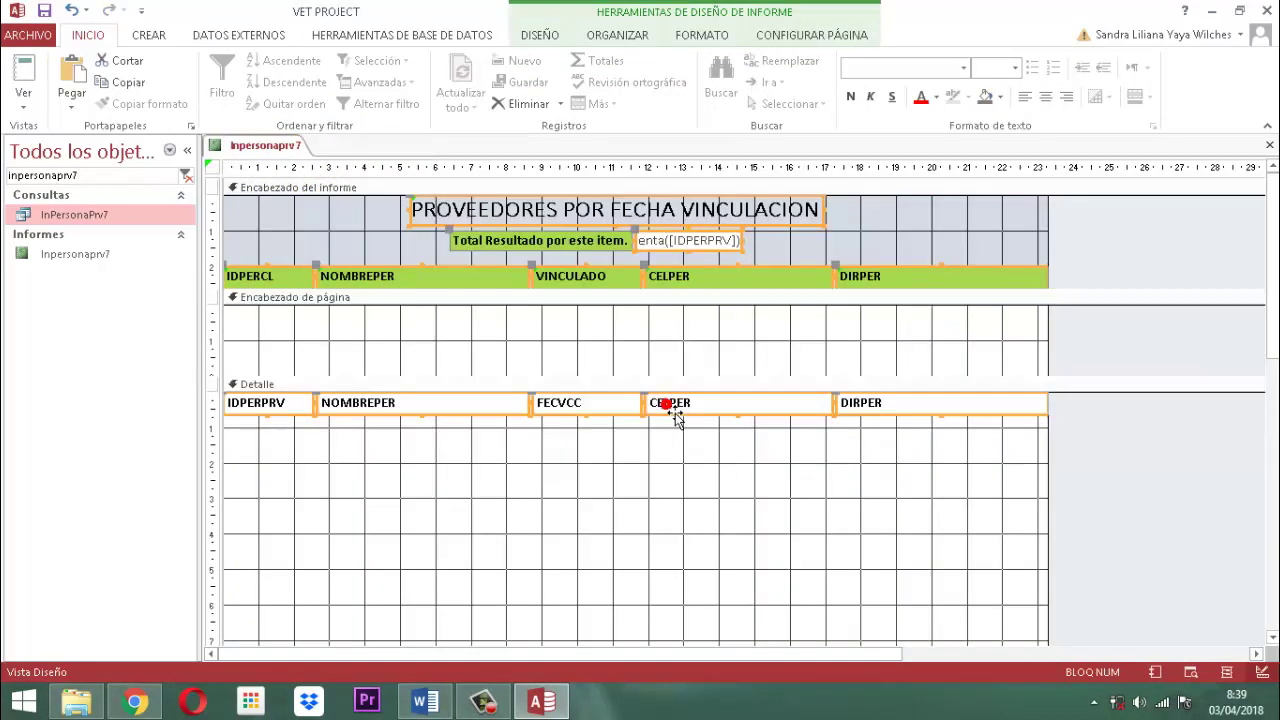
left_click(1125, 333)
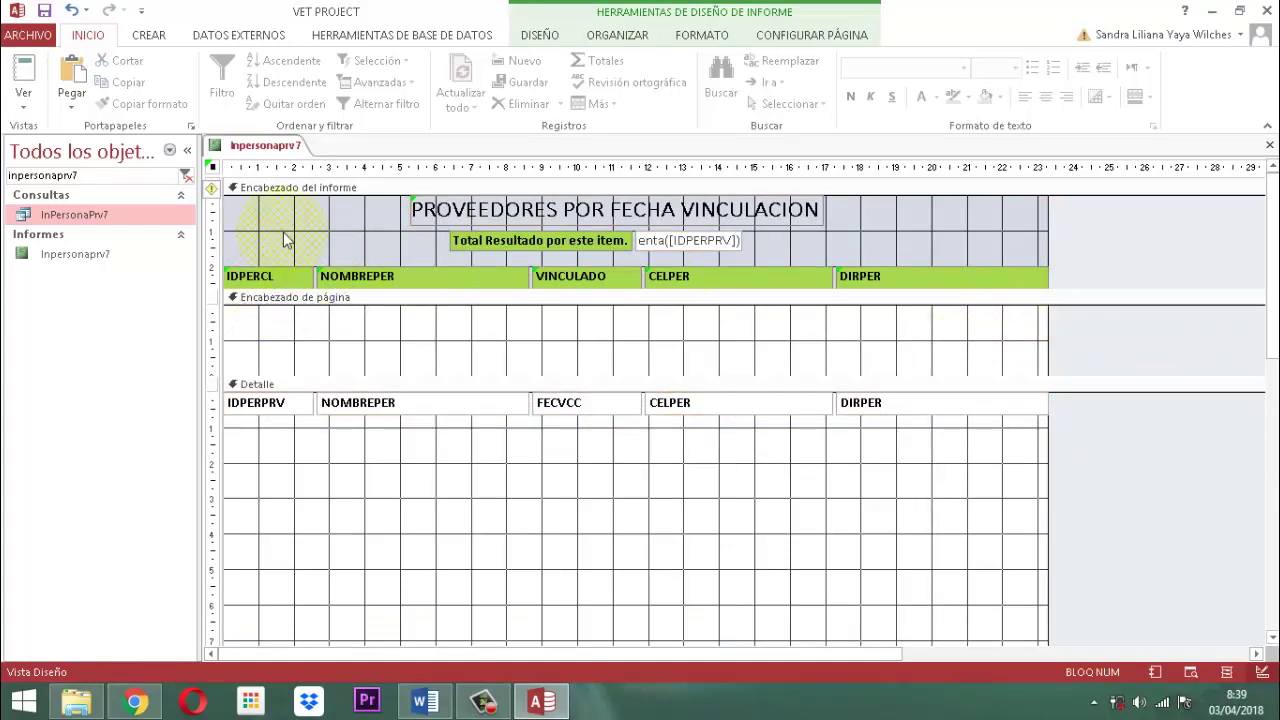
Set the report's Origen del registro to InPersonaPrv7 and check its available fields.
left_click(545, 36)
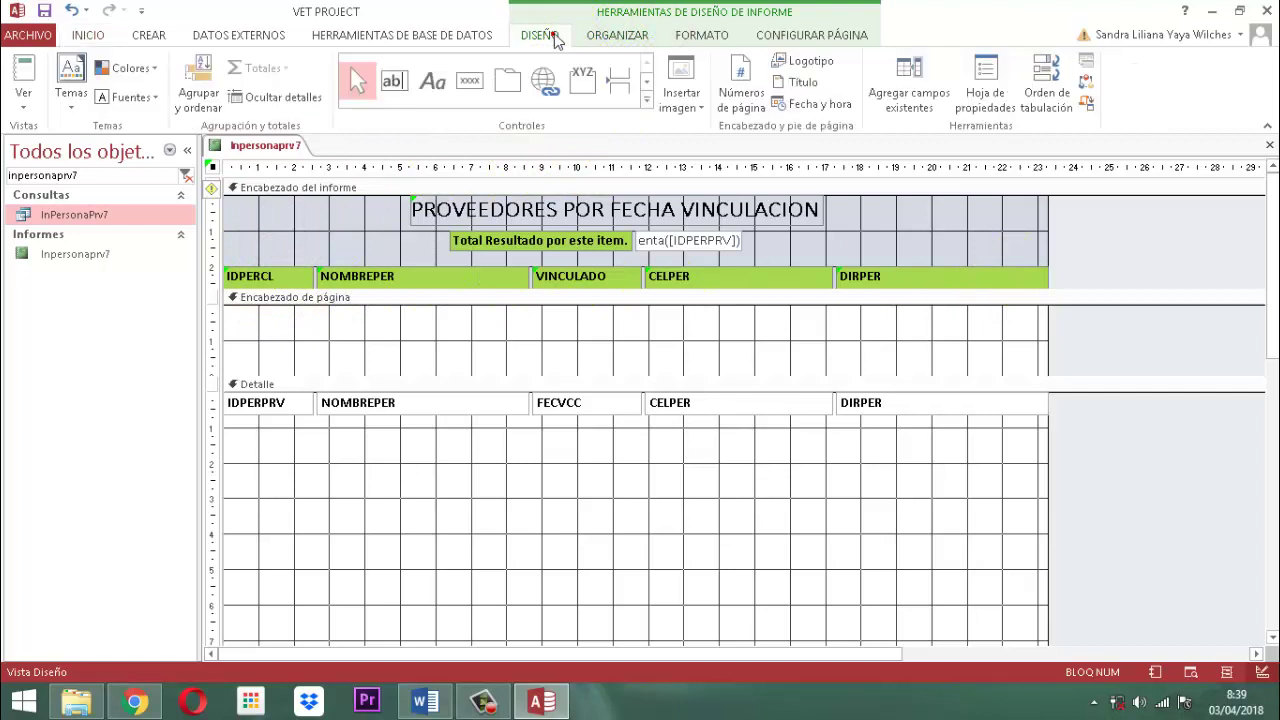
left_click(983, 85)
left_click(1012, 229)
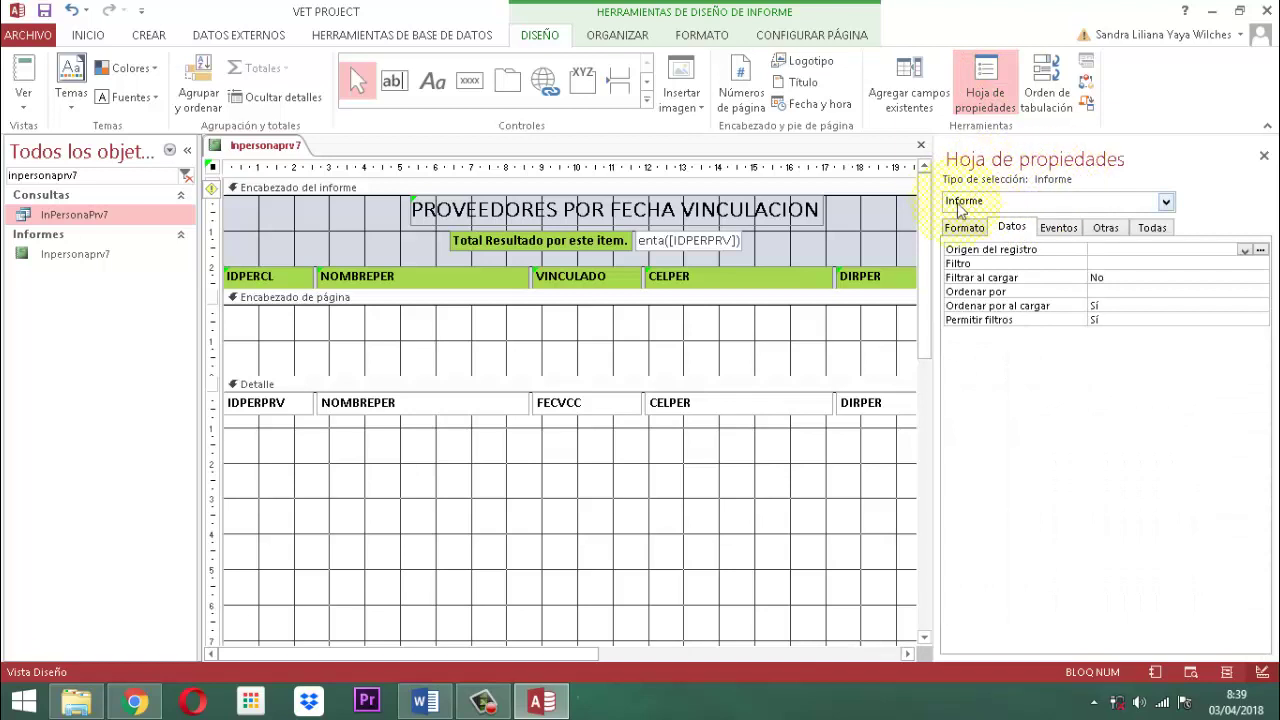
double_click(1109, 250)
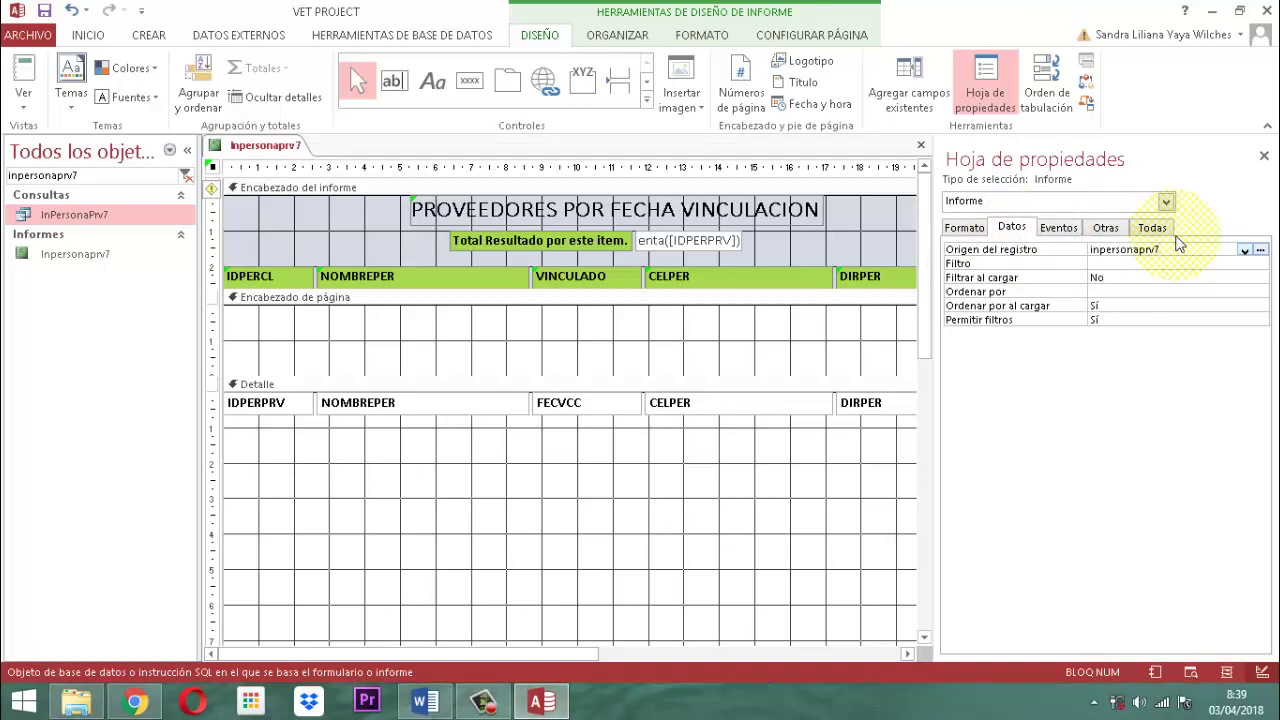
key("Return")
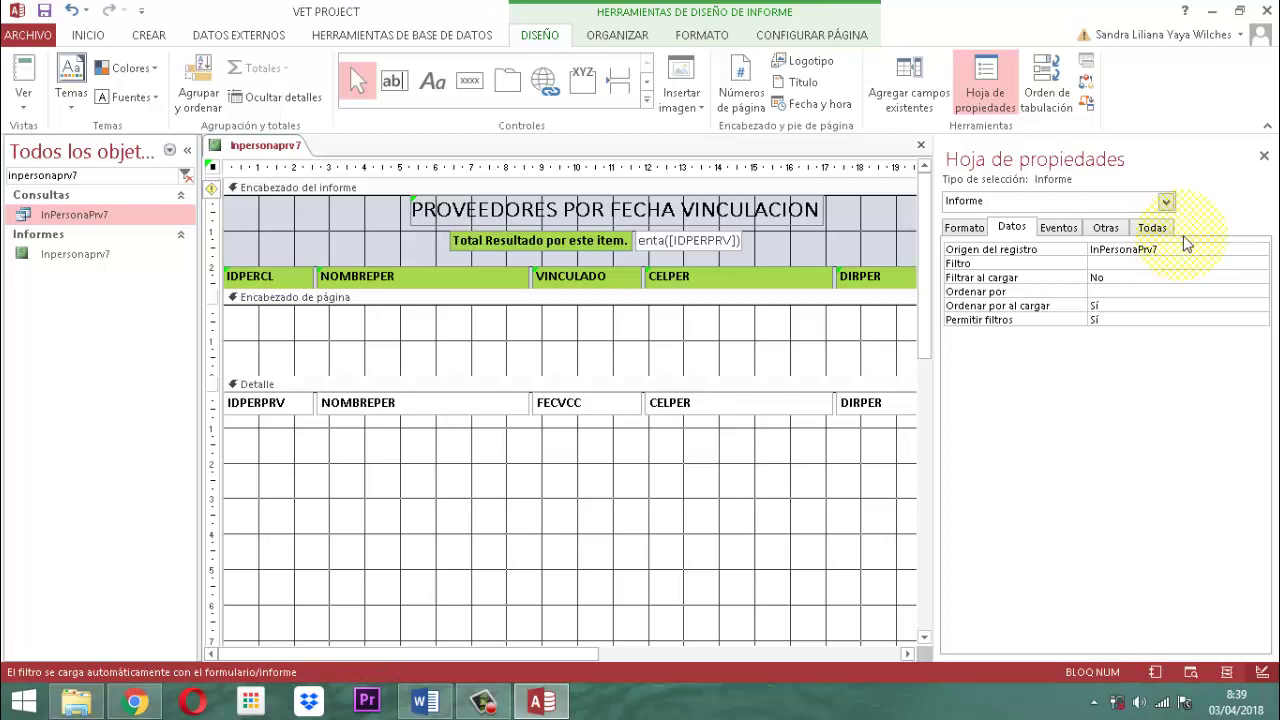
left_click(1264, 156)
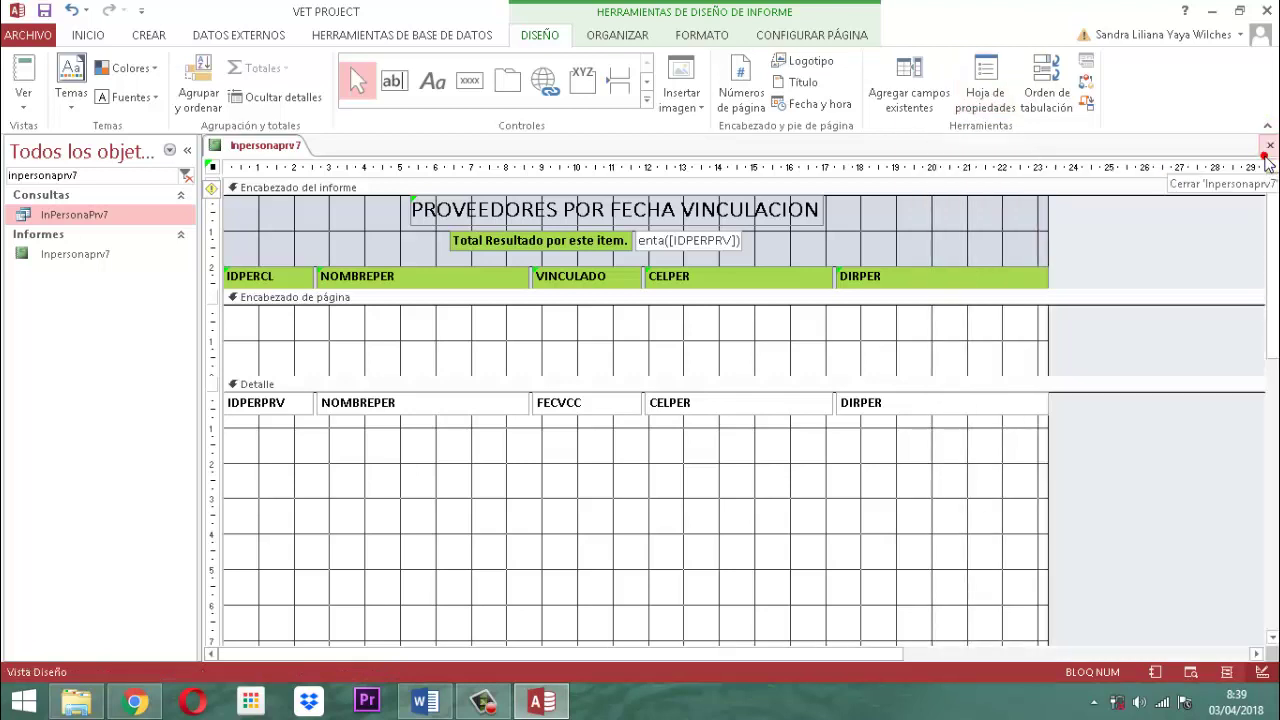
left_click(897, 103)
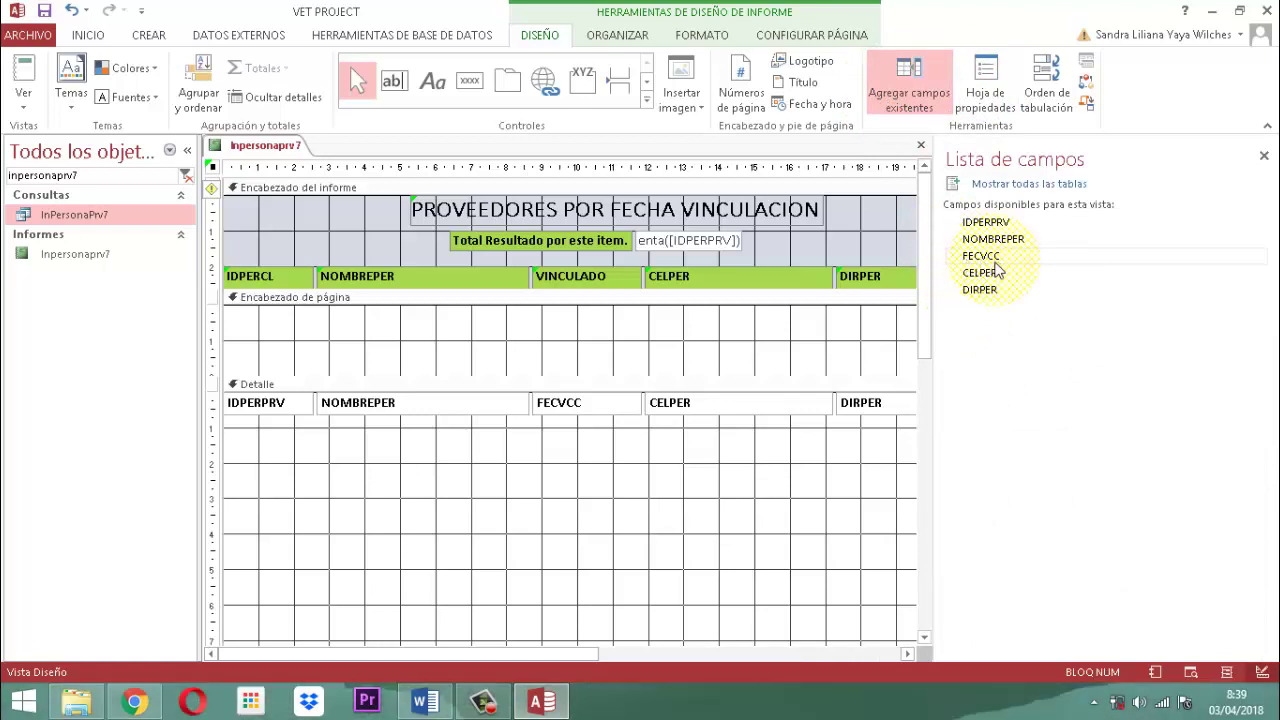
left_click(1264, 157)
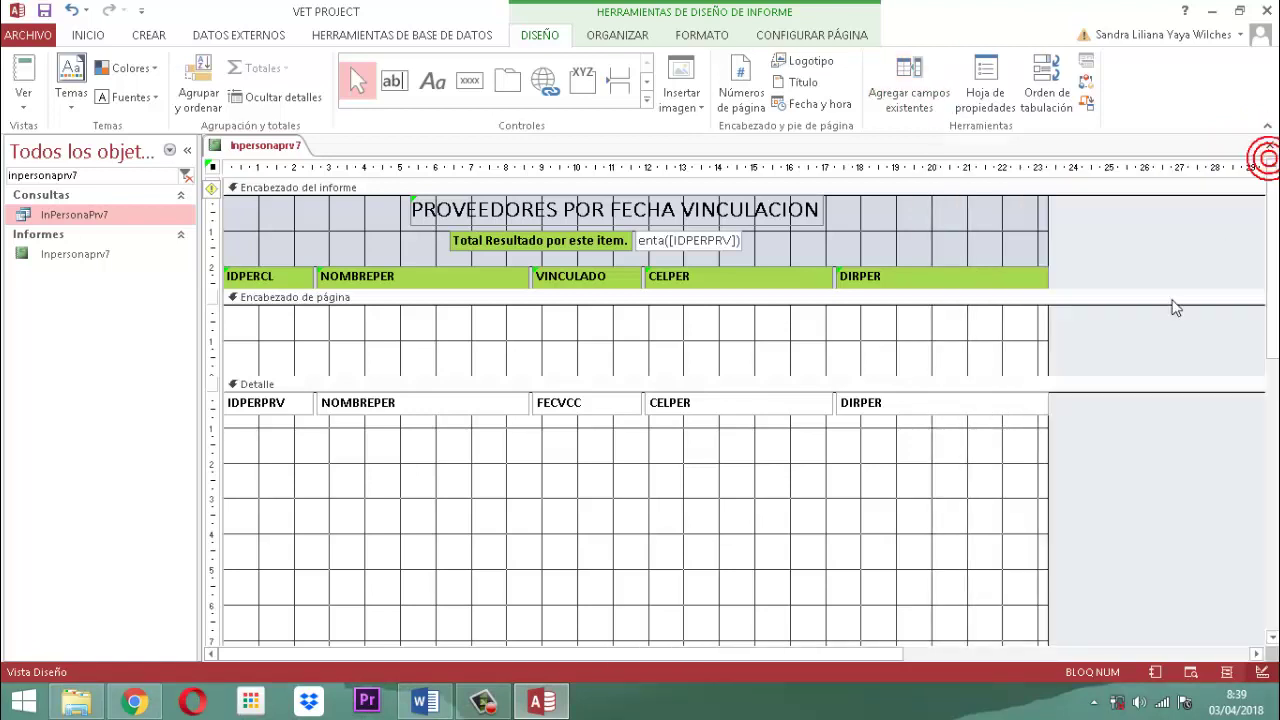
Prefix the report title with 'INFORME -'.
left_click(425, 213)
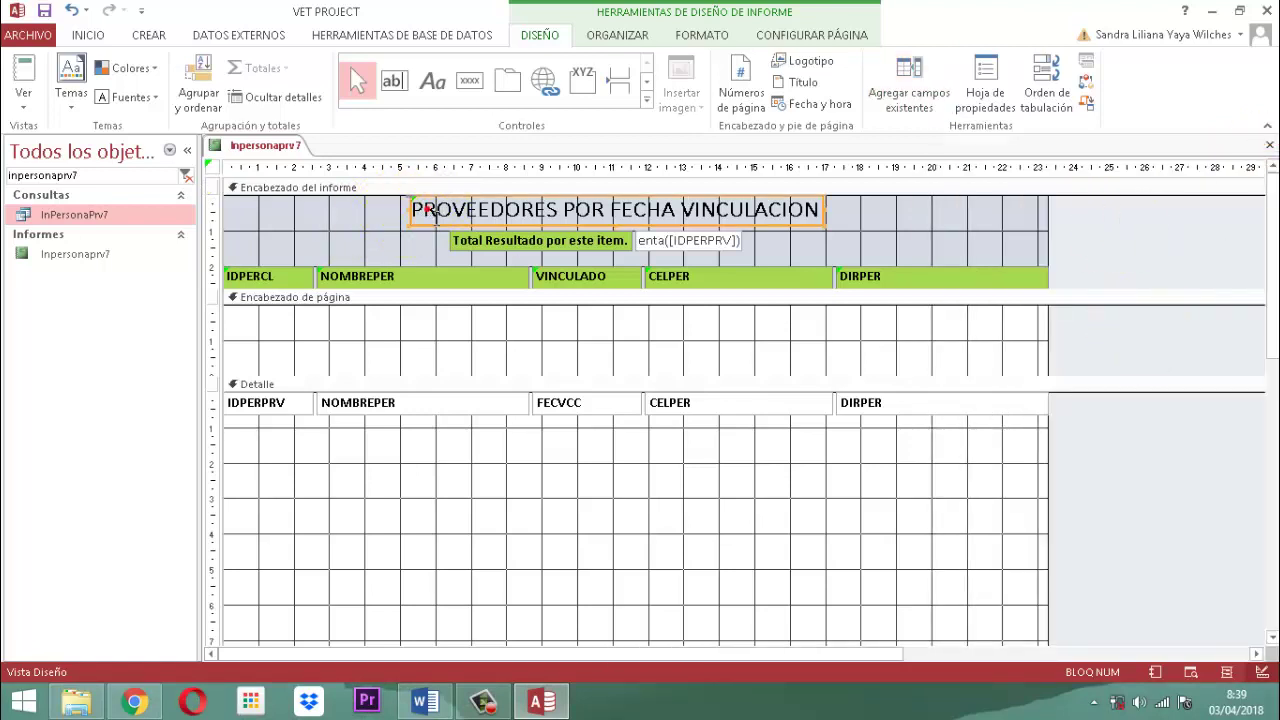
left_click(415, 209)
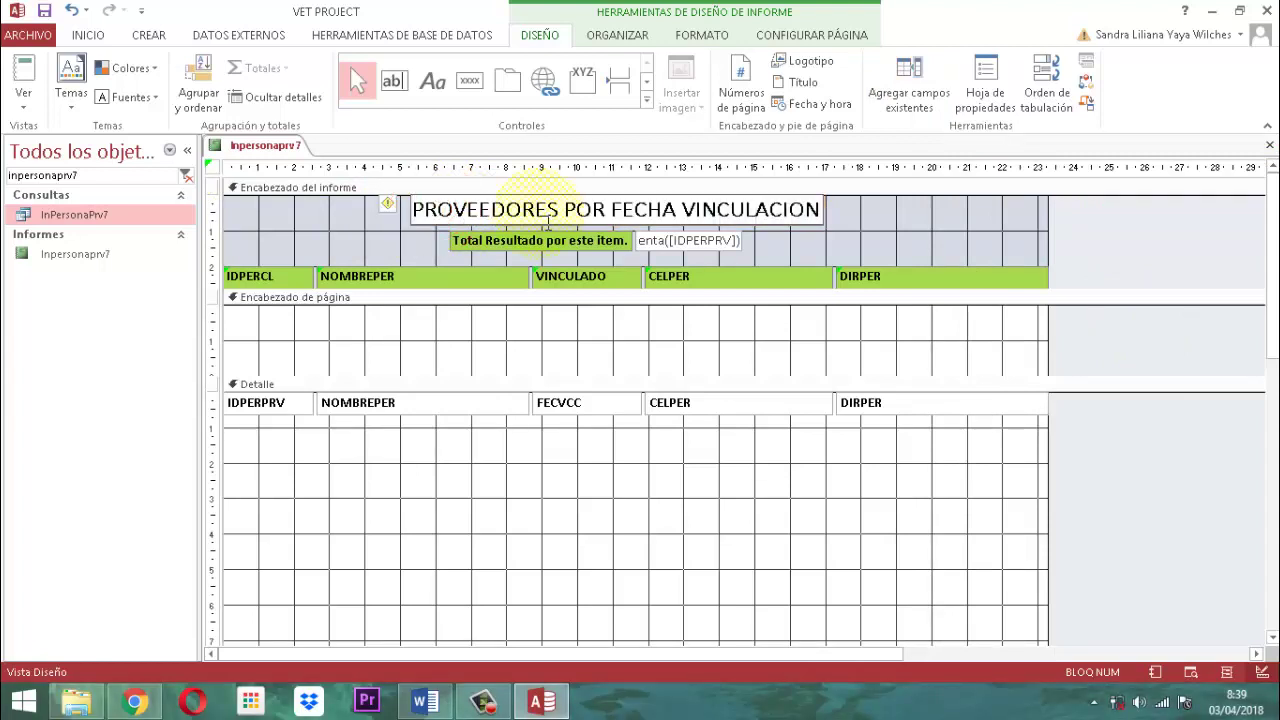
type("INFORME -")
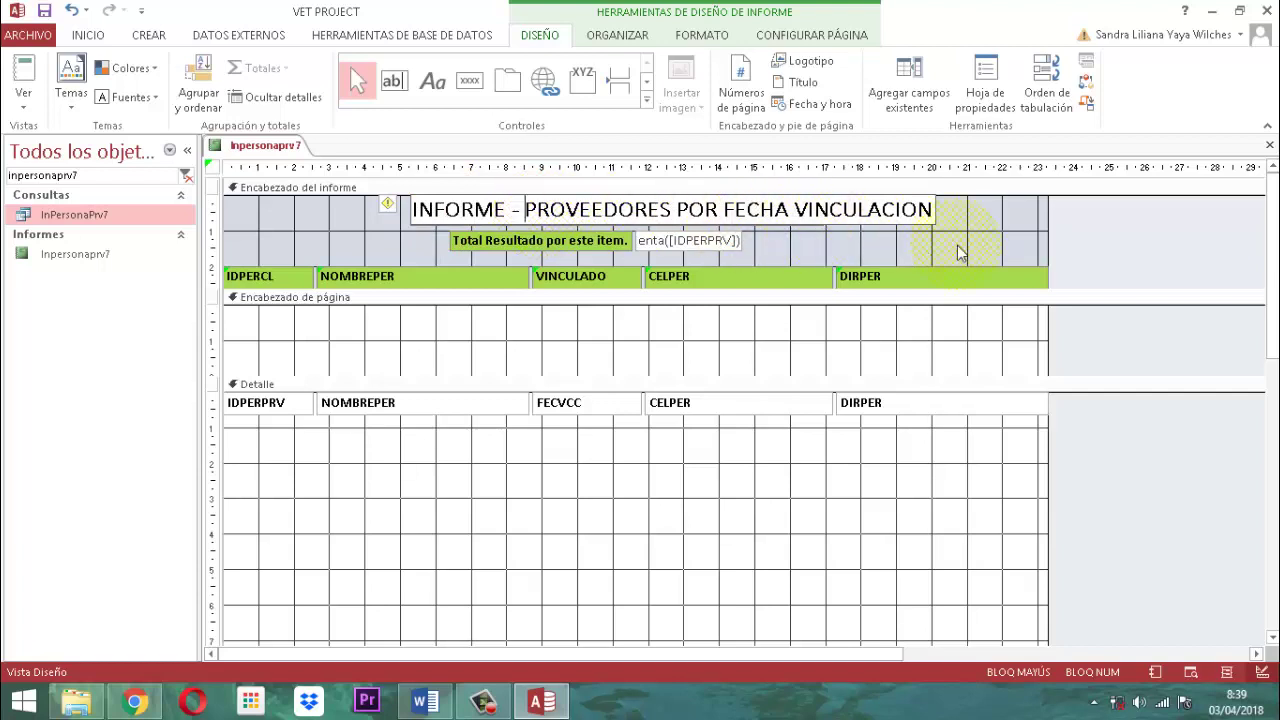
left_click(1098, 242)
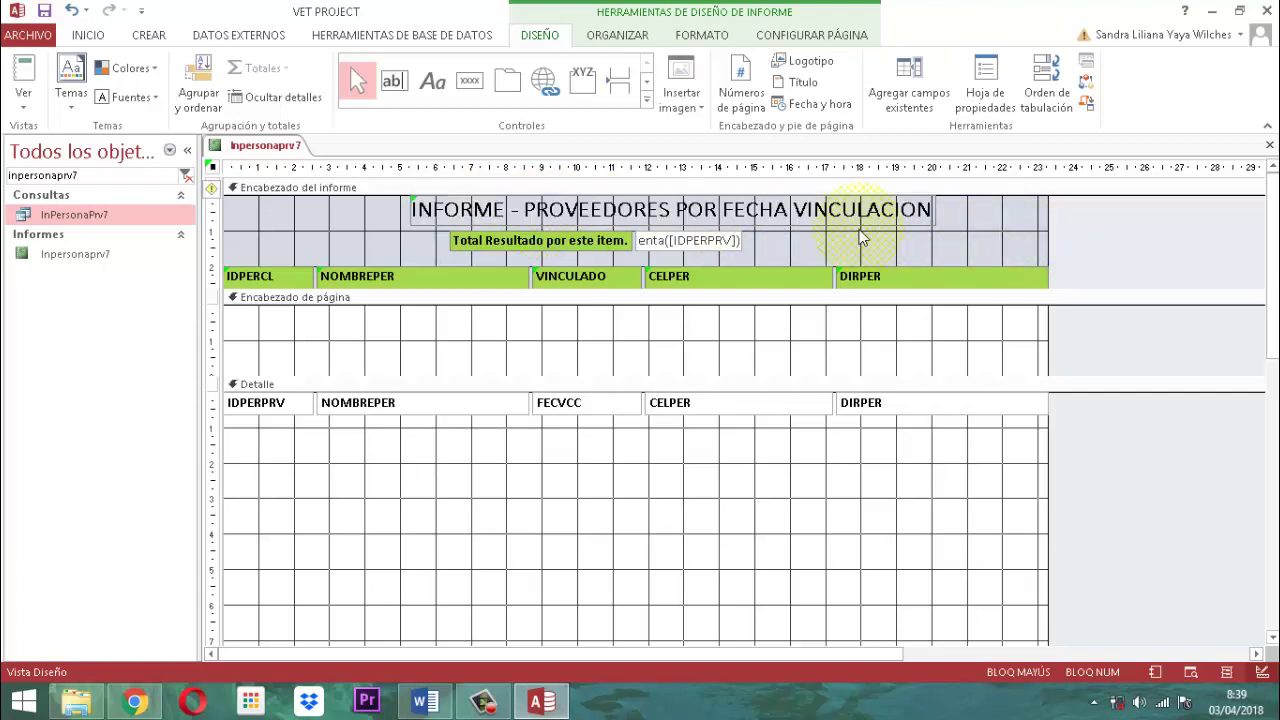
Nudge the title label slightly to the left in the report header.
left_click(748, 213)
key("Left")
key("Left")
key("Left")
key("Left")
key("Left")
key("Left")
key("Left")
key("Left")
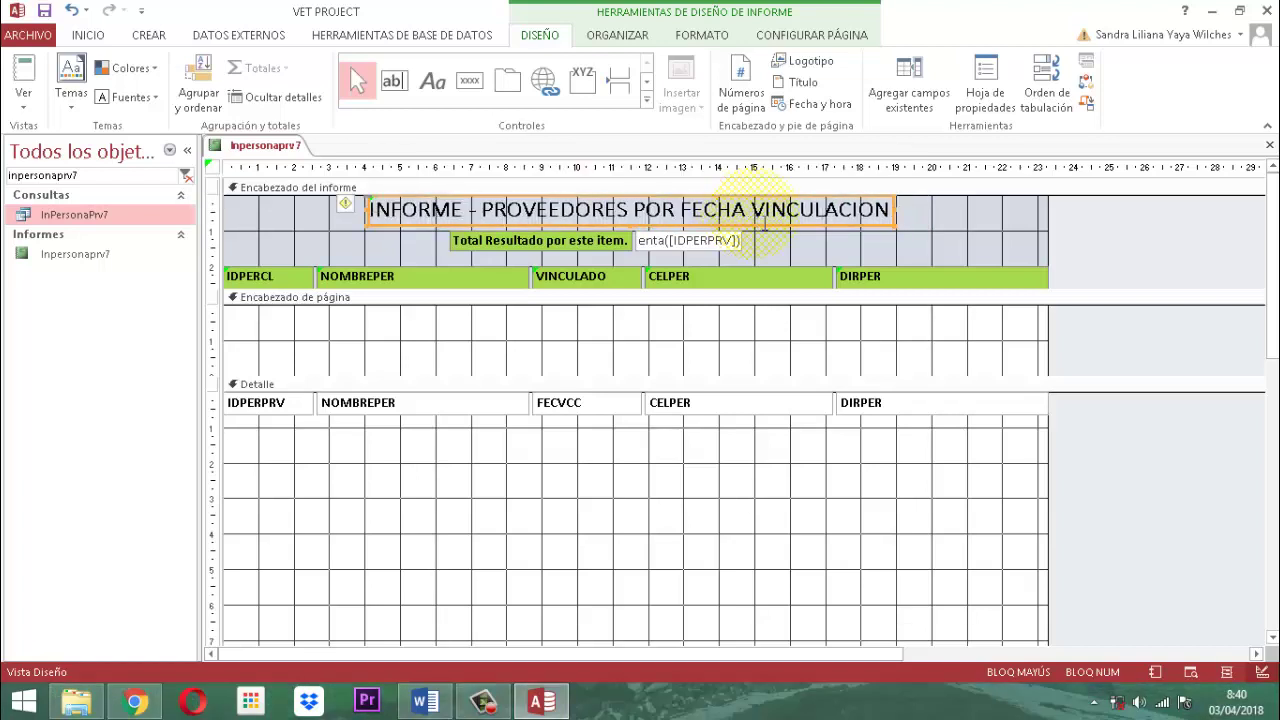
left_click(1140, 226)
left_click(697, 242)
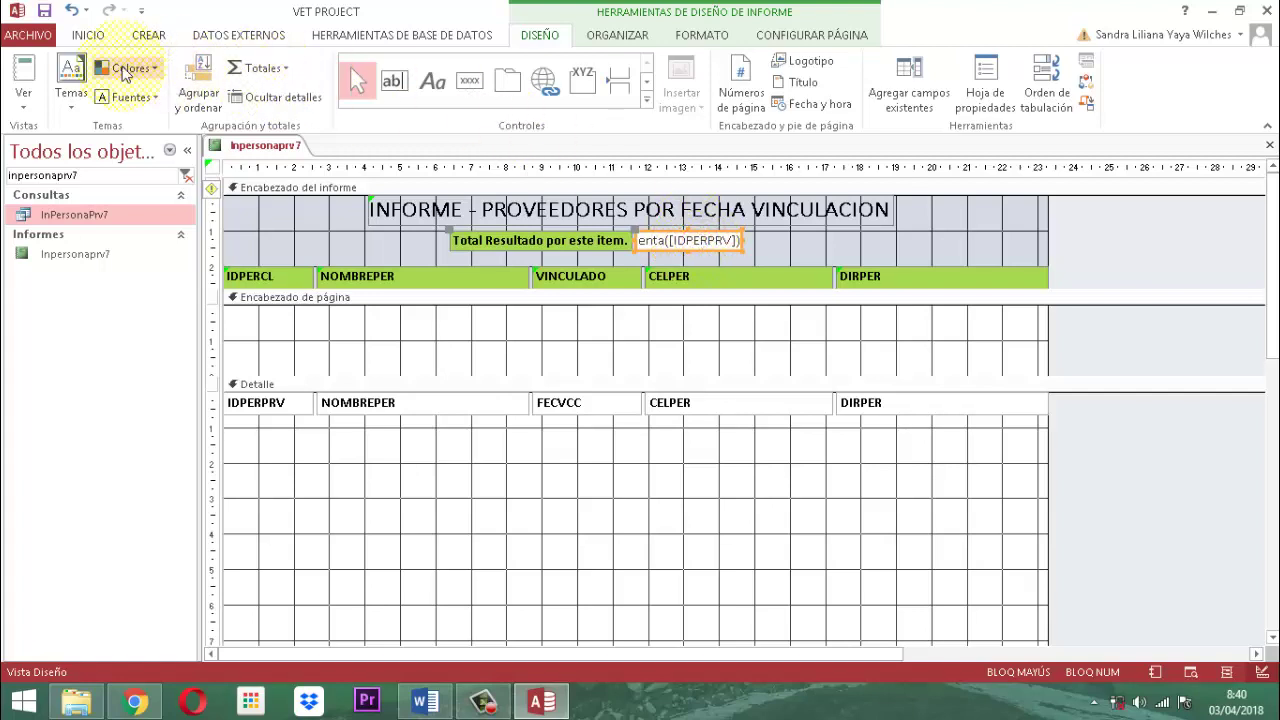
Make the count box beside 'Total Resultado por este item.' bold black text.
left_click(706, 36)
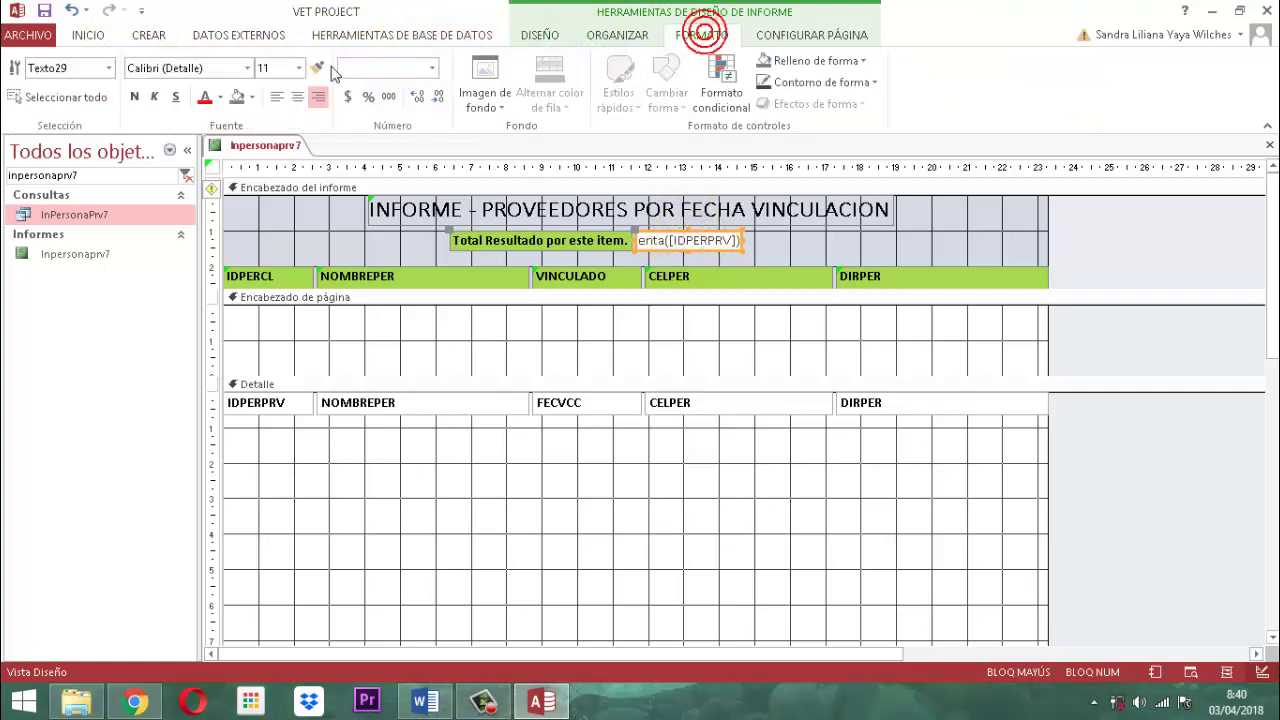
left_click(221, 98)
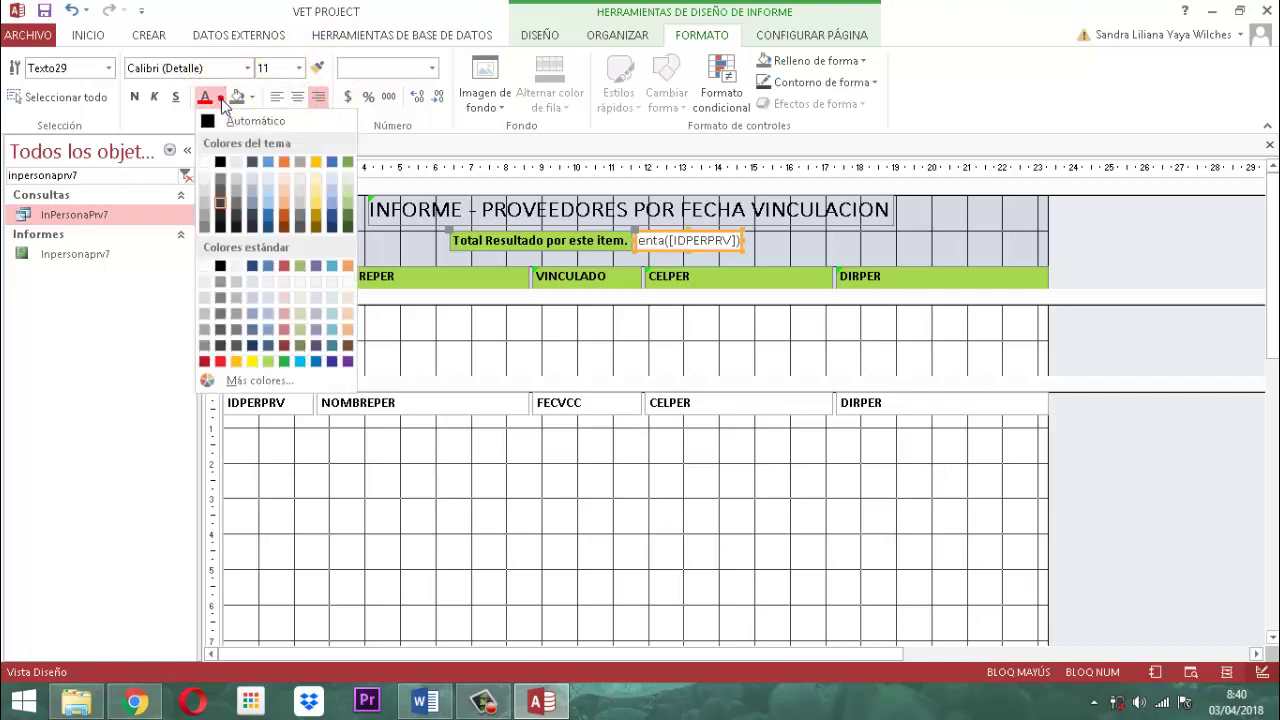
left_click(220, 163)
left_click(133, 98)
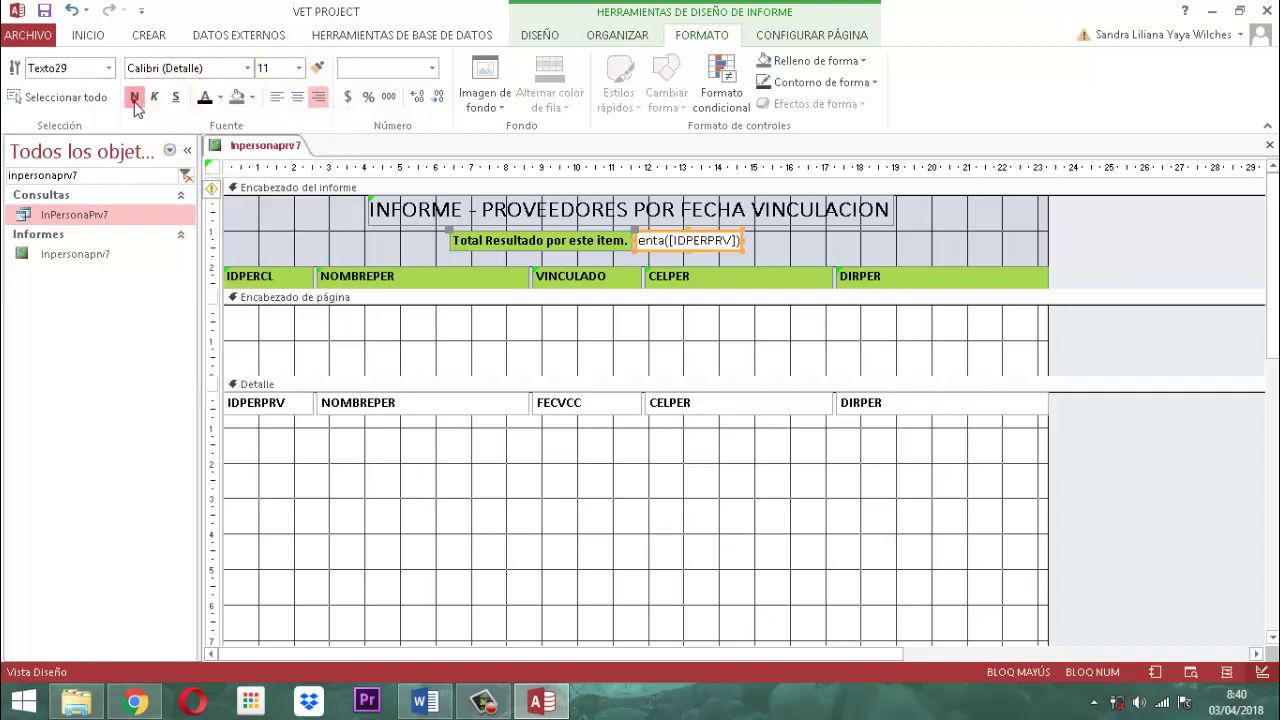
left_click(1172, 262)
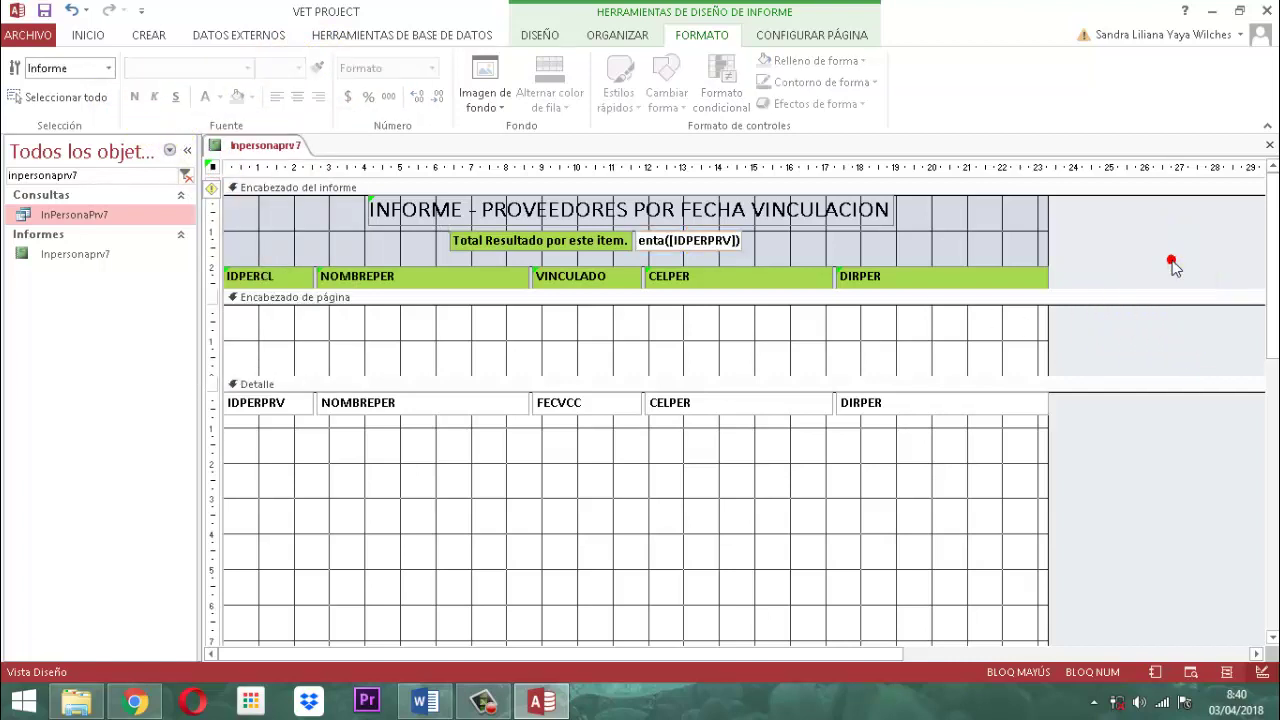
Set the Encabezado del informe fill colour to Automático (white).
left_click(277, 232)
left_click(277, 233)
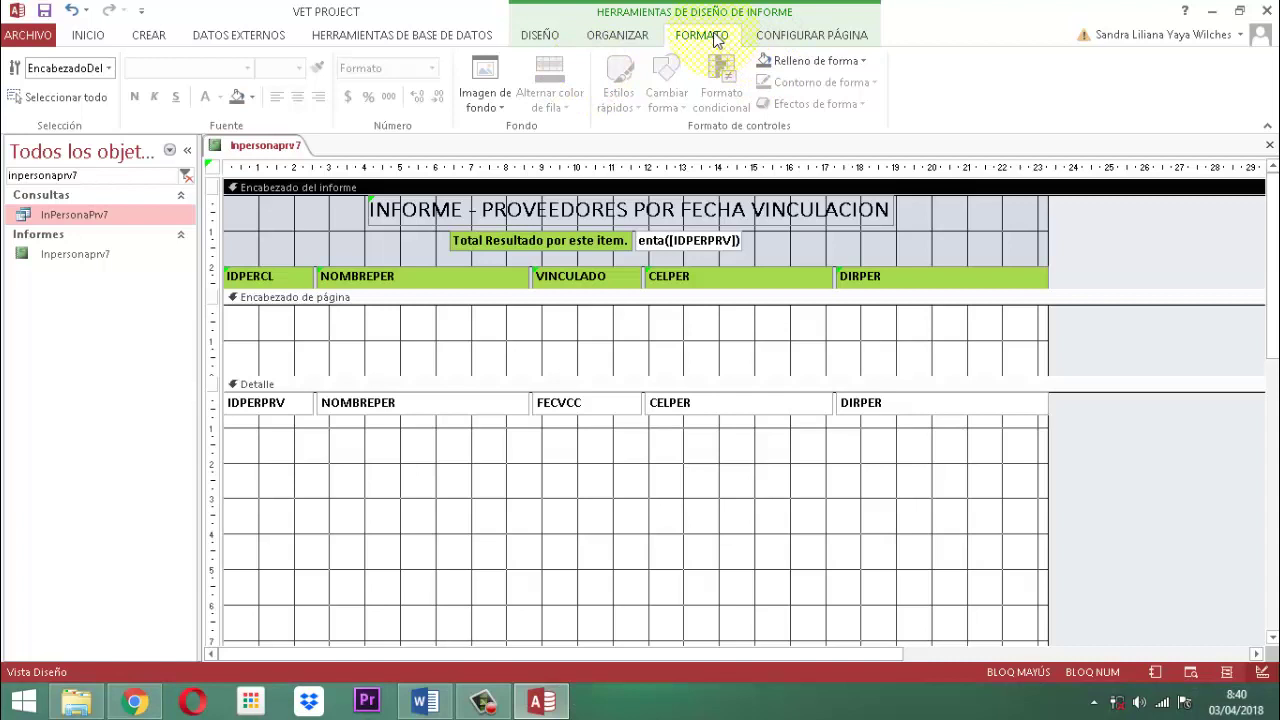
left_click(252, 96)
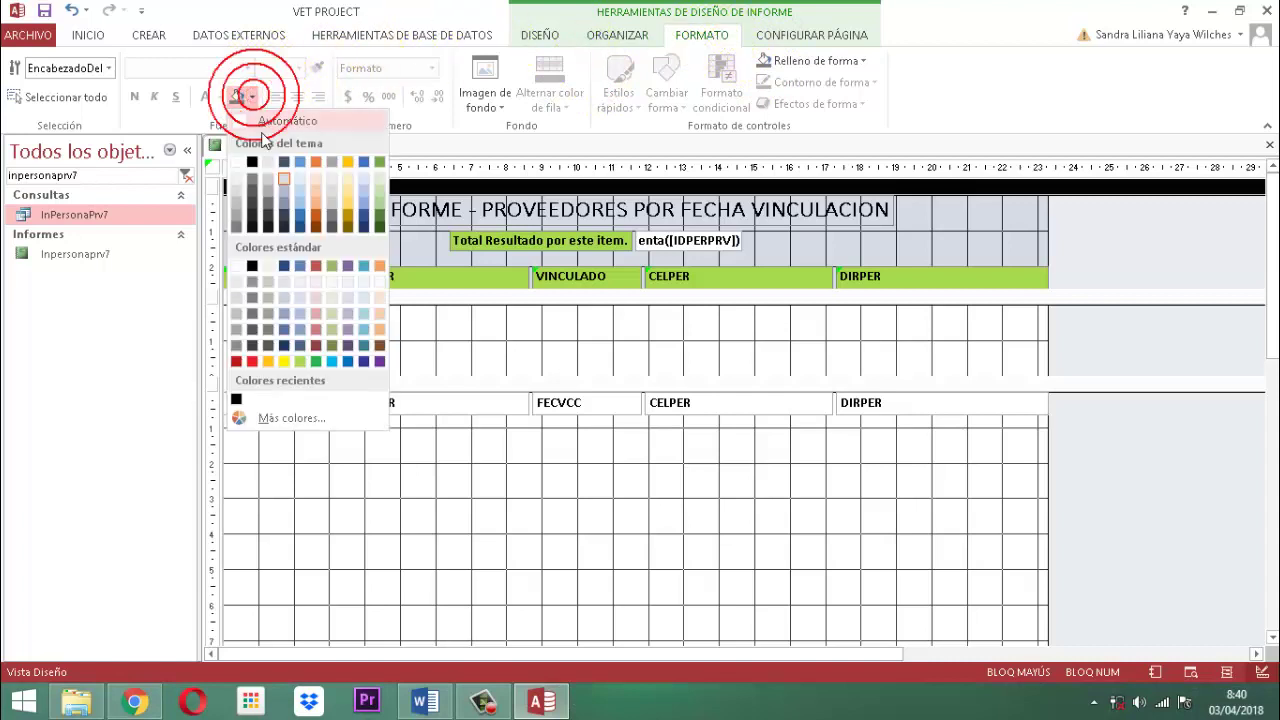
left_click(265, 121)
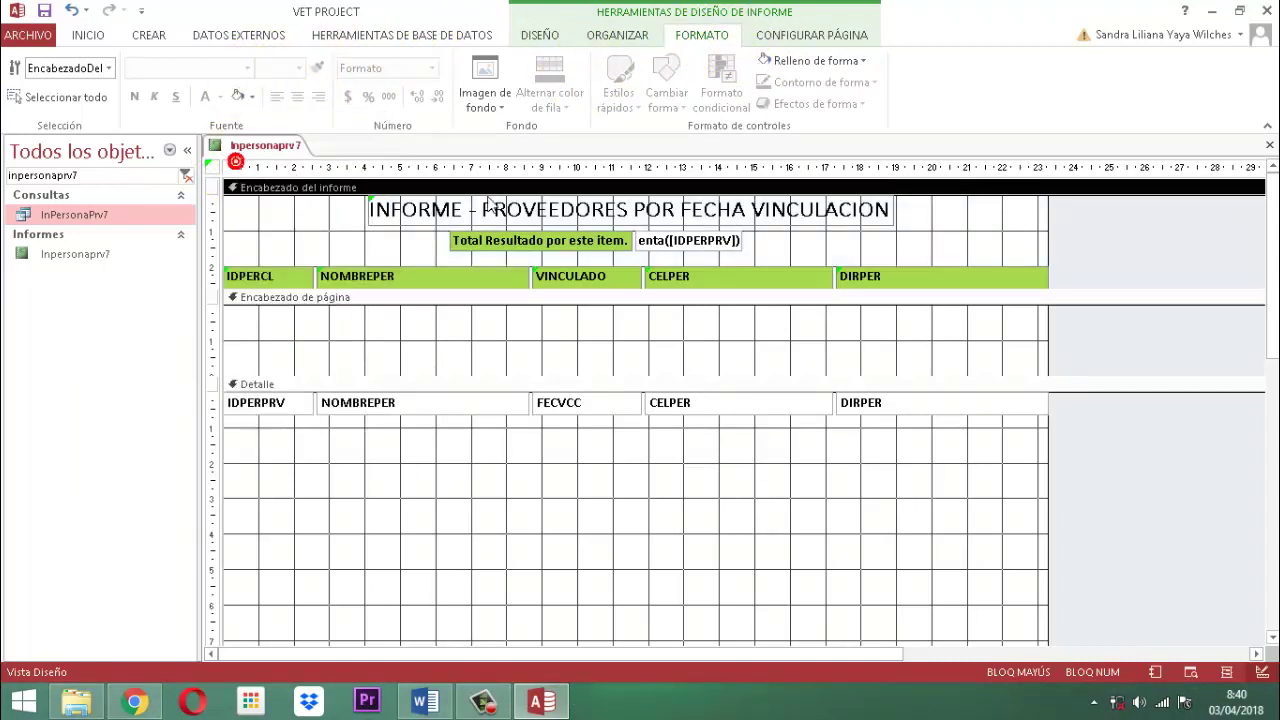
left_click(1157, 246)
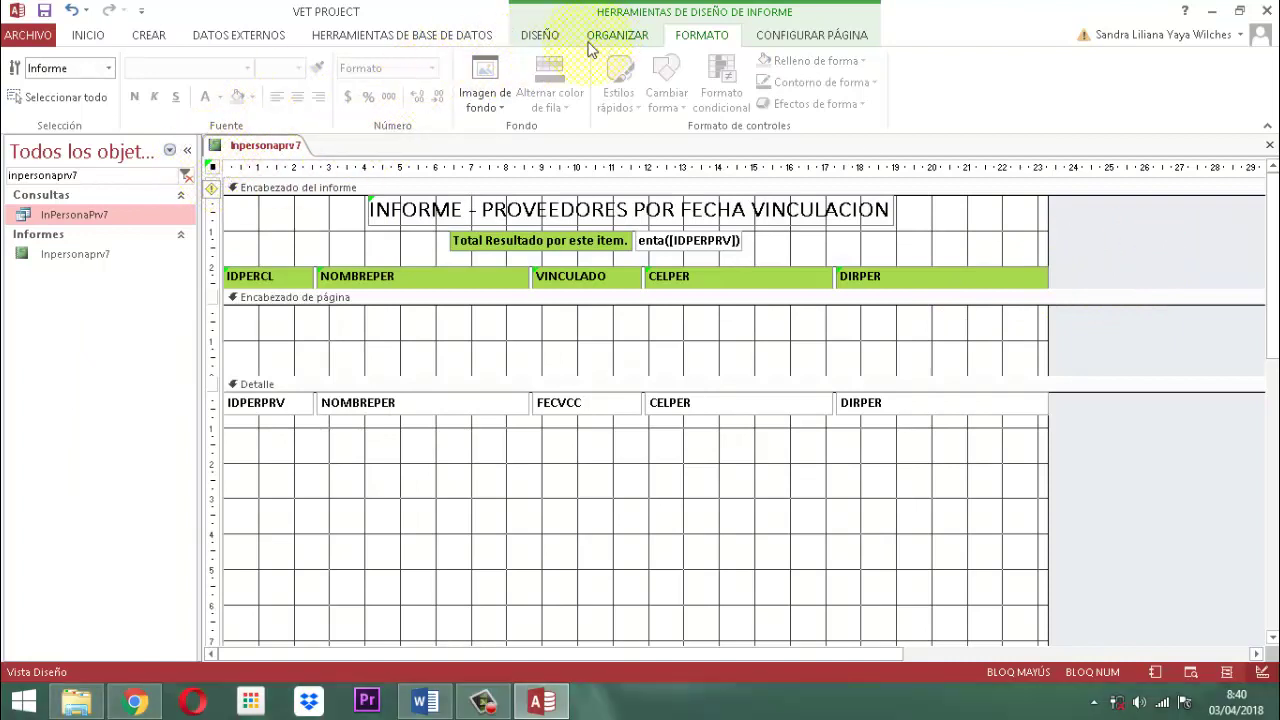
left_click(540, 35)
Set report Título to MODULO PERSONAS, Botones Minimizar Maximizar to Ninguno, and Emergente to Sí.
left_click(985, 85)
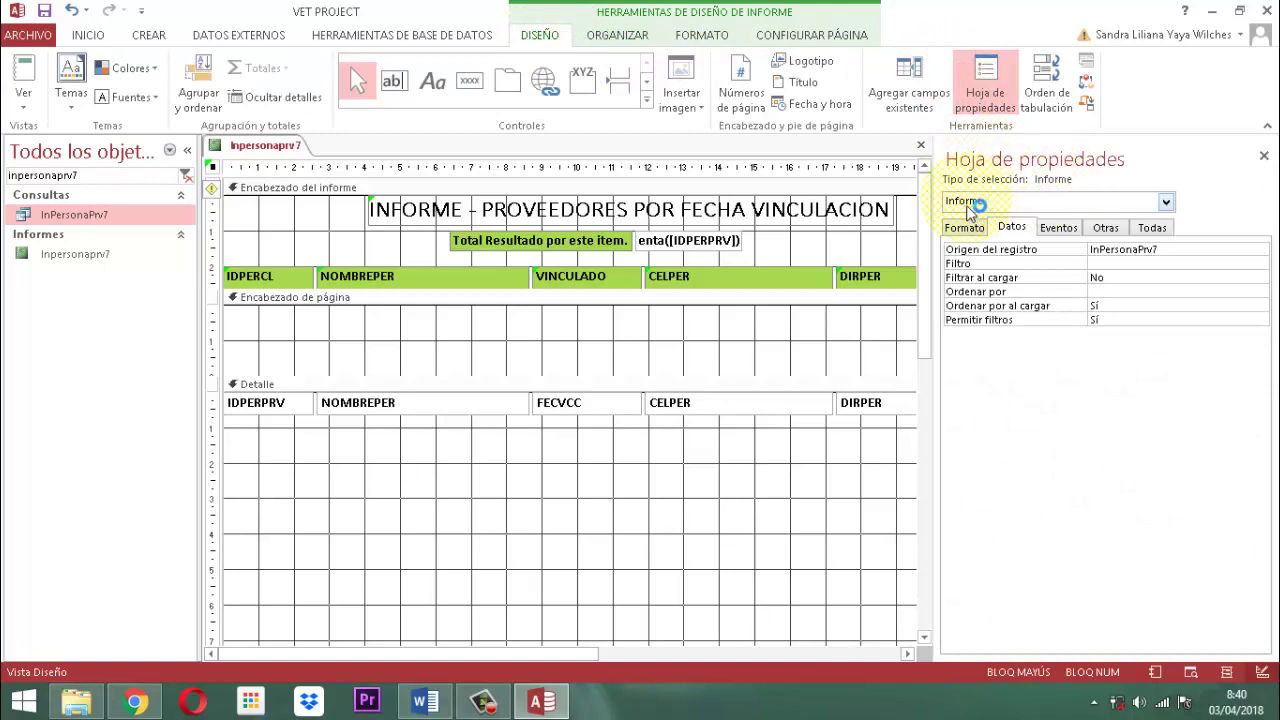
left_click(965, 230)
left_click(1117, 250)
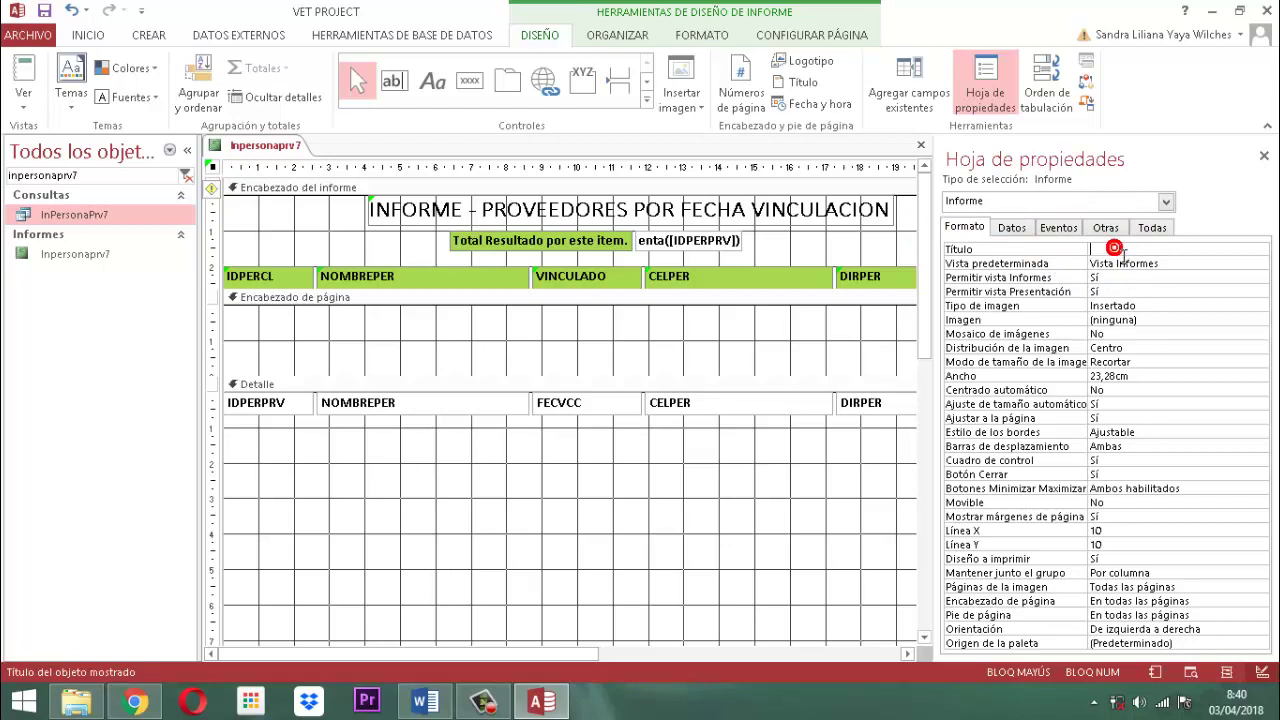
type("MODU")
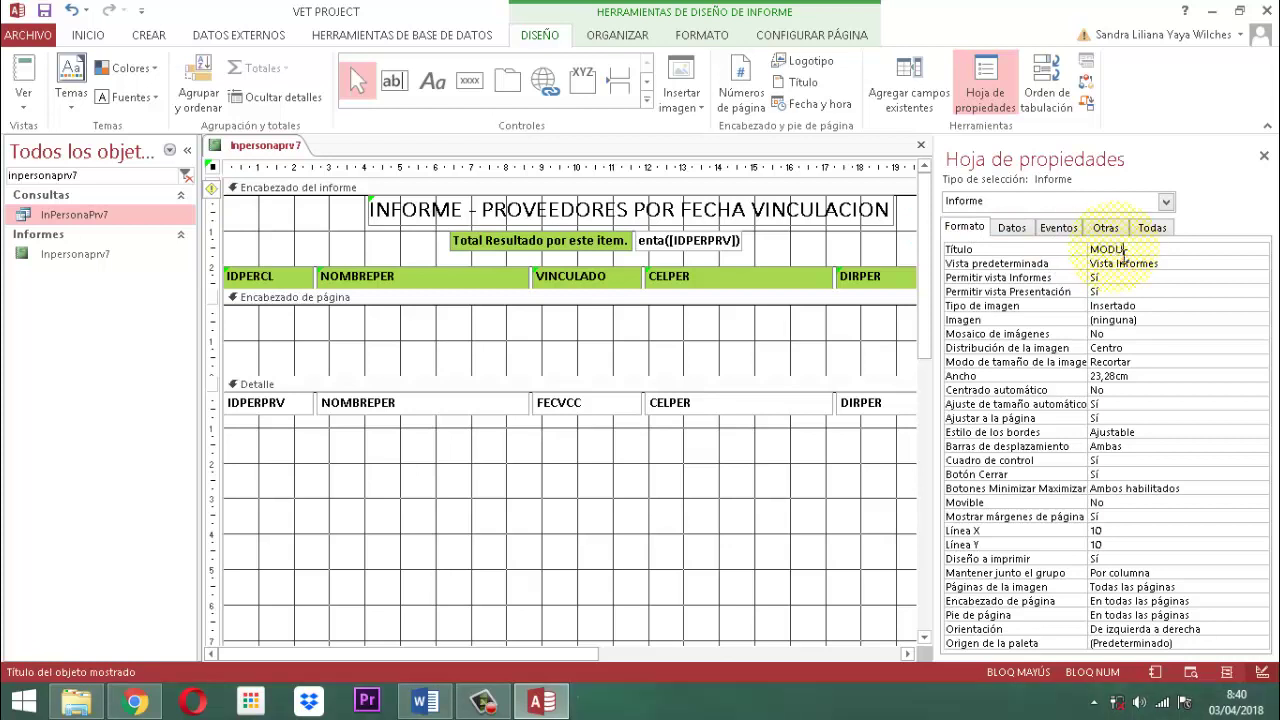
key("Down")
key("Down")
key("Down")
key("Down")
key("Down")
key("Down")
key("Down")
key("Down")
key("Down")
key("Down")
key("Down")
key("Down")
key("Down")
key("Down")
key("Down")
key("Down")
key("Down")
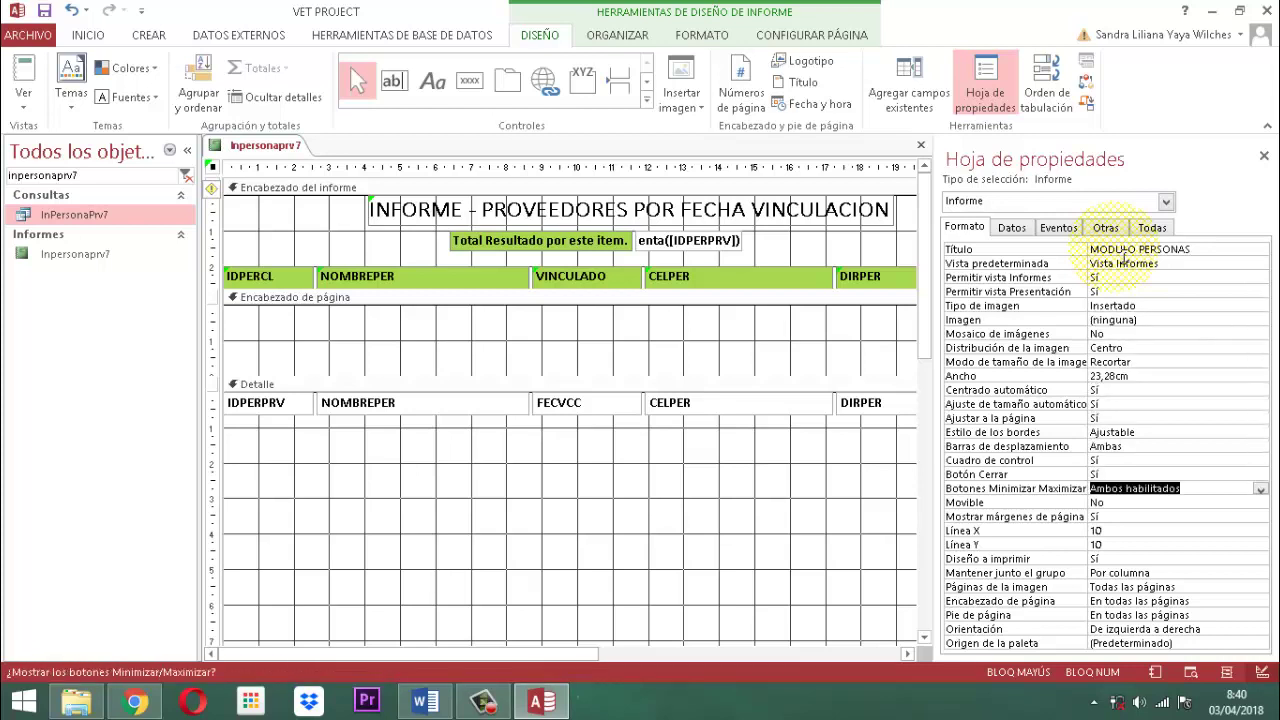
type("Ninguno")
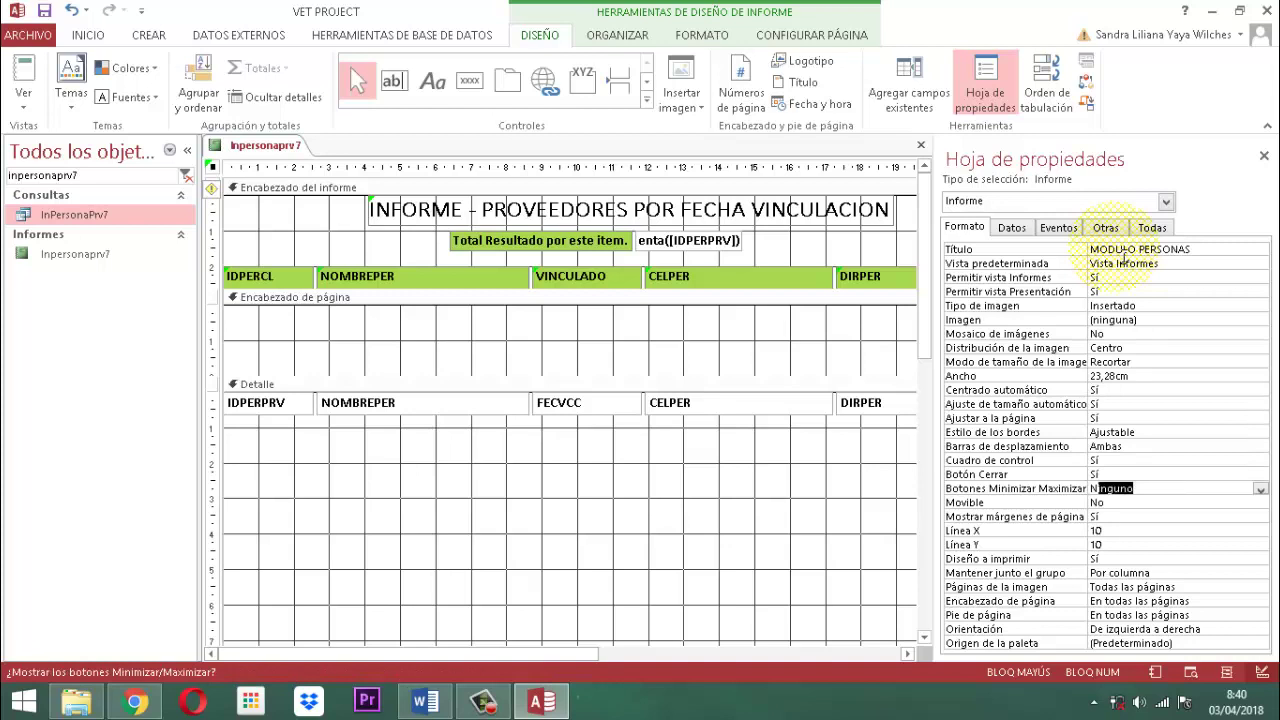
left_click(1112, 229)
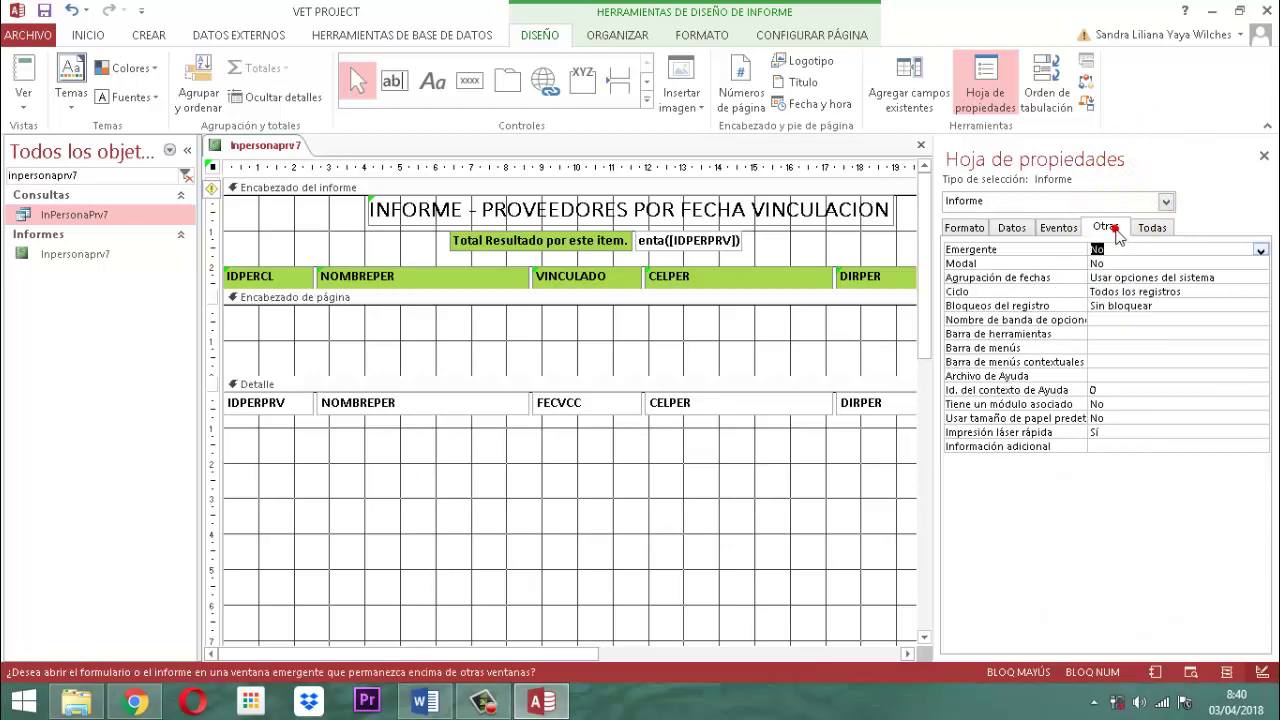
type("Sí")
key("Return")
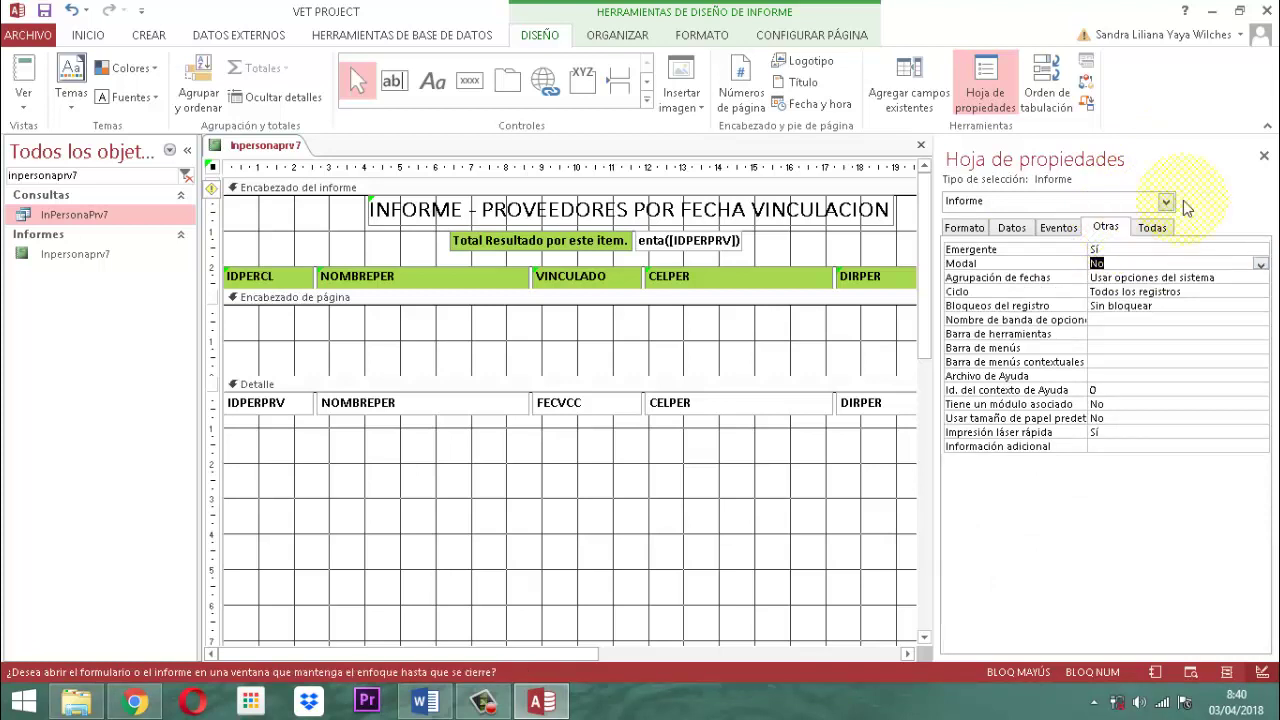
left_click(1264, 156)
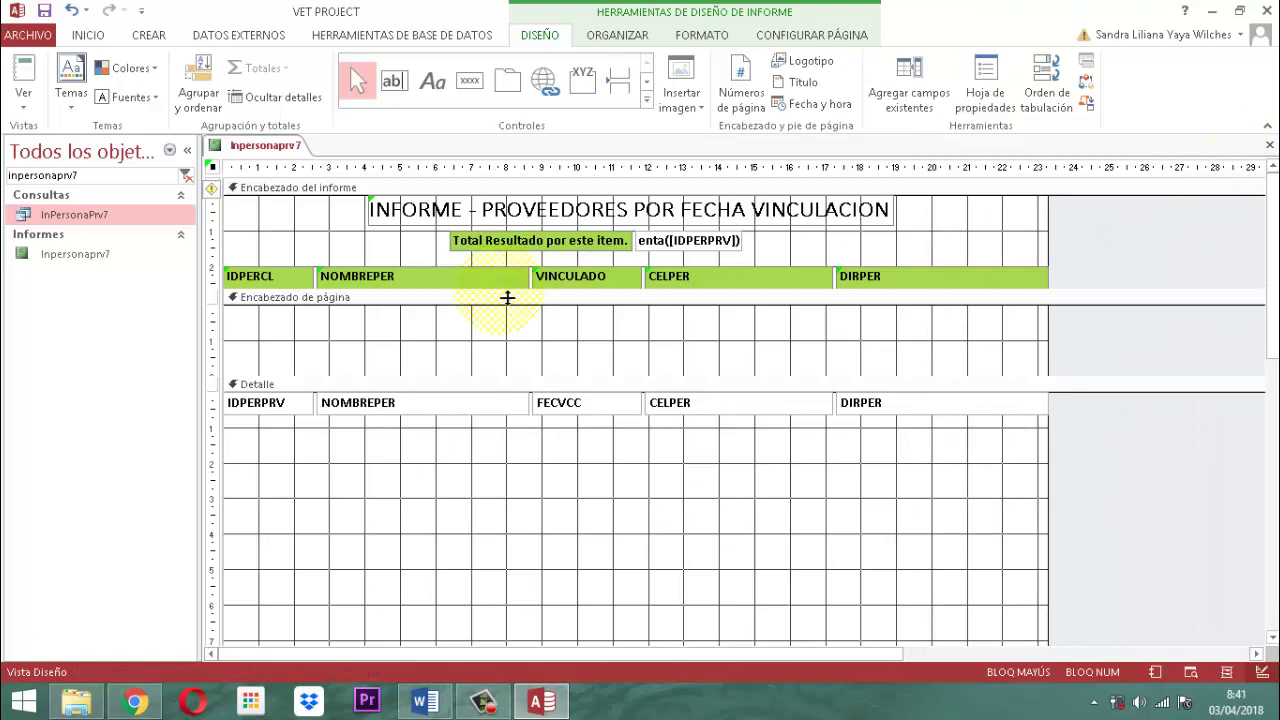
Set the Detalle section's Alternar color de fila to Sin color.
left_click(624, 384)
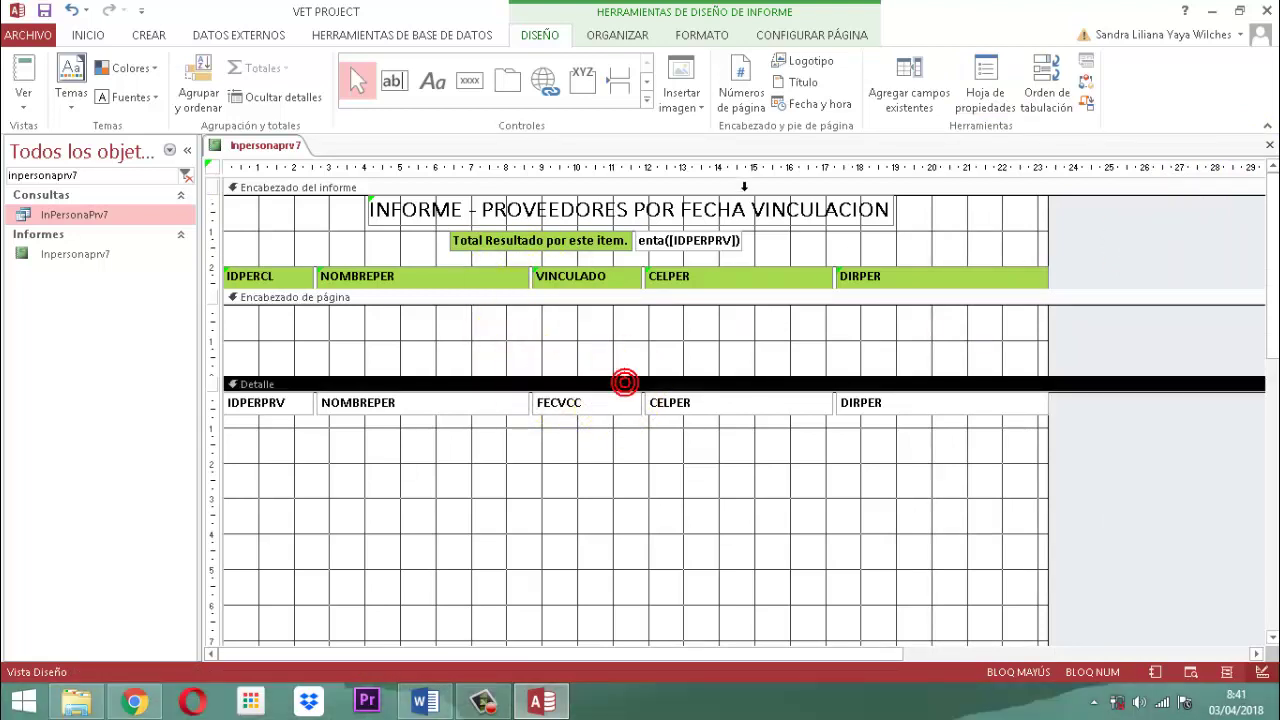
left_click(701, 35)
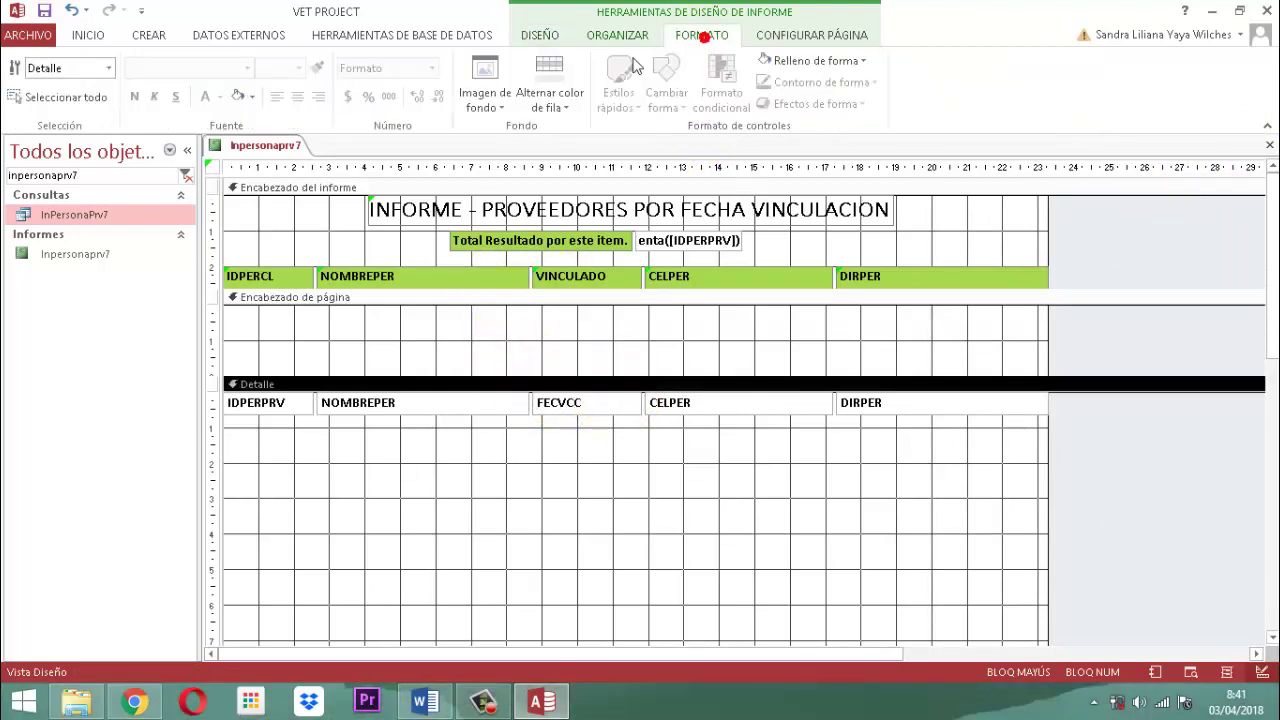
left_click(566, 106)
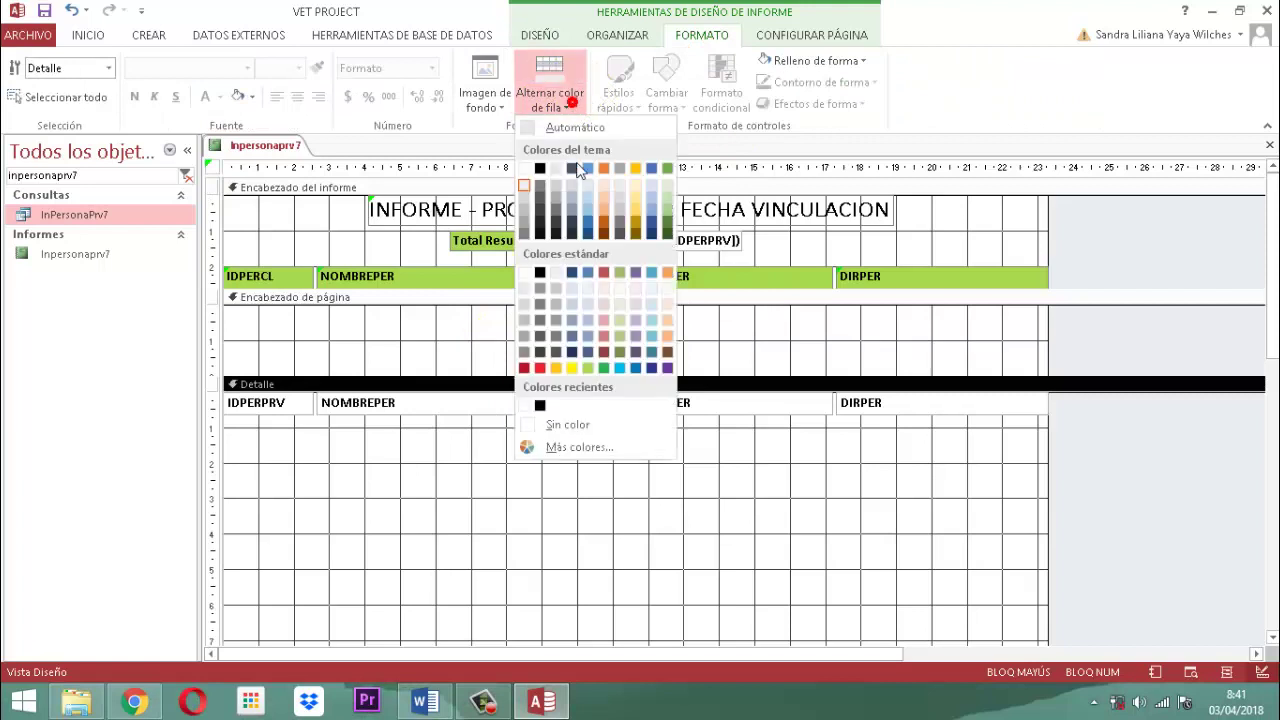
left_click(566, 424)
left_click(1108, 520)
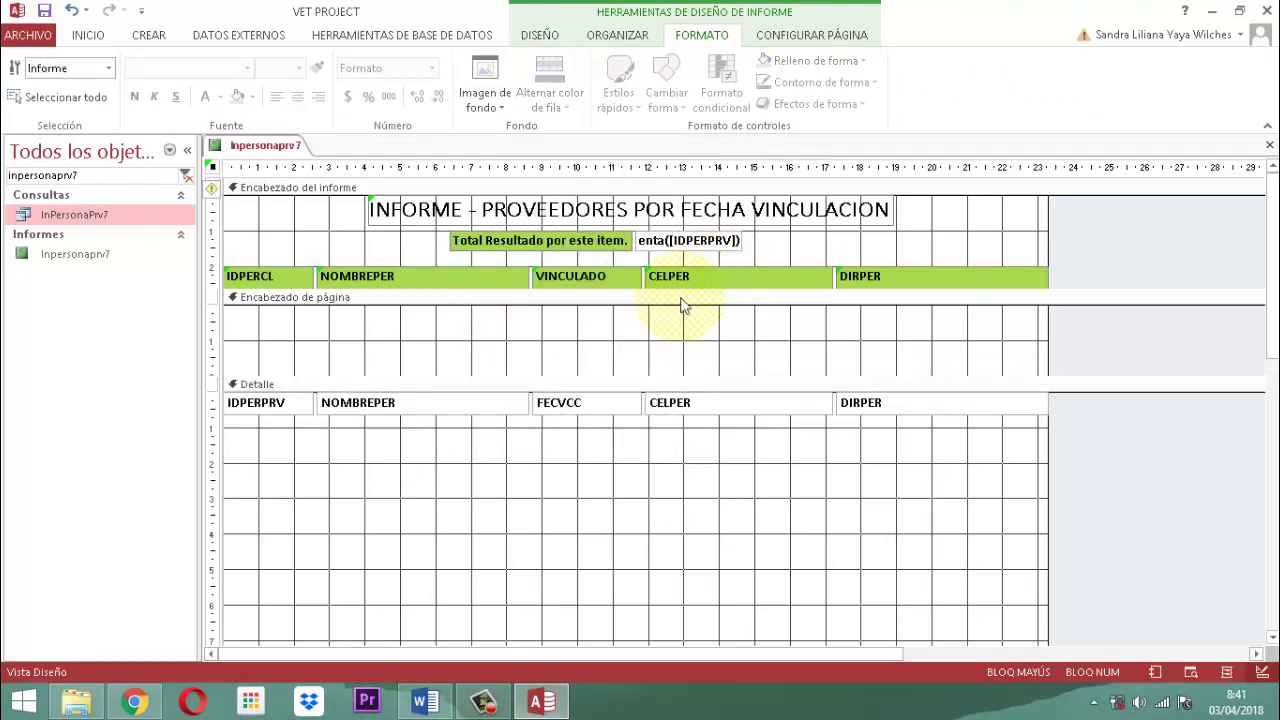
Collapse the page header, shrink Detalle to one field row, and collapse both footers.
left_click(655, 384)
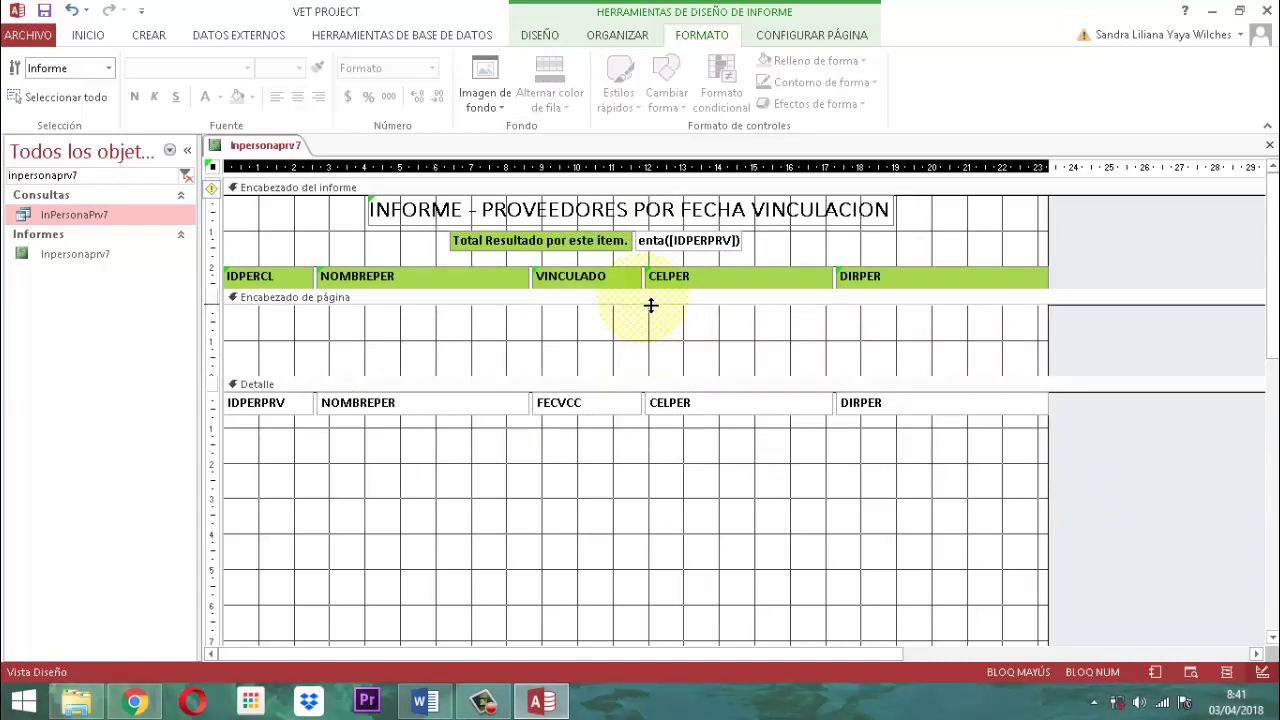
left_click_drag(650, 305, 650, 306)
scroll(780, 455, "down", 2)
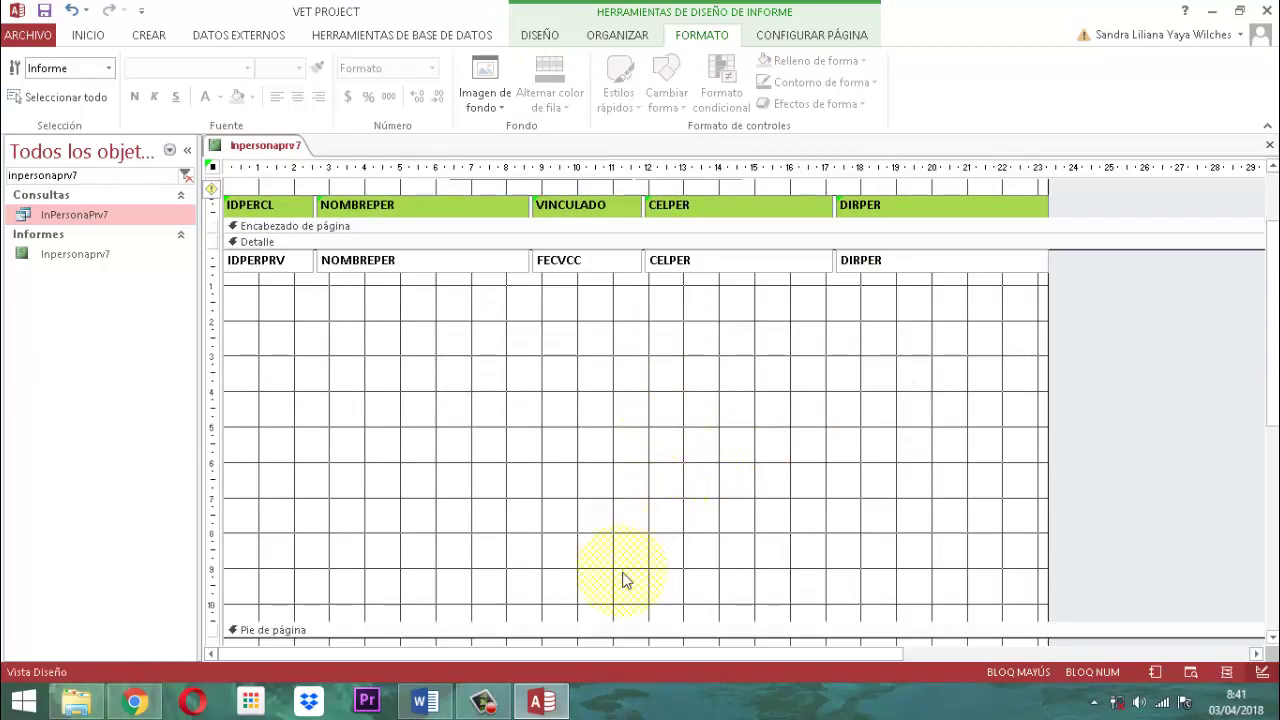
left_click_drag(634, 626, 637, 284)
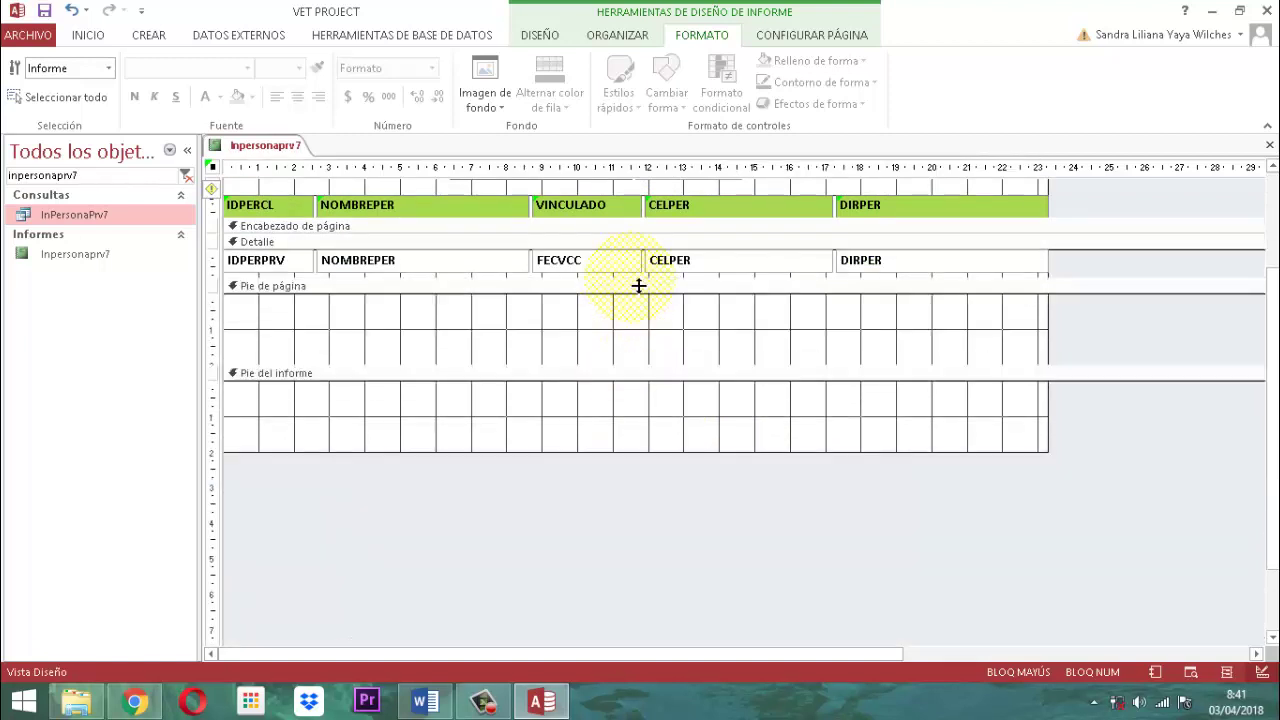
left_click_drag(651, 371, 657, 300)
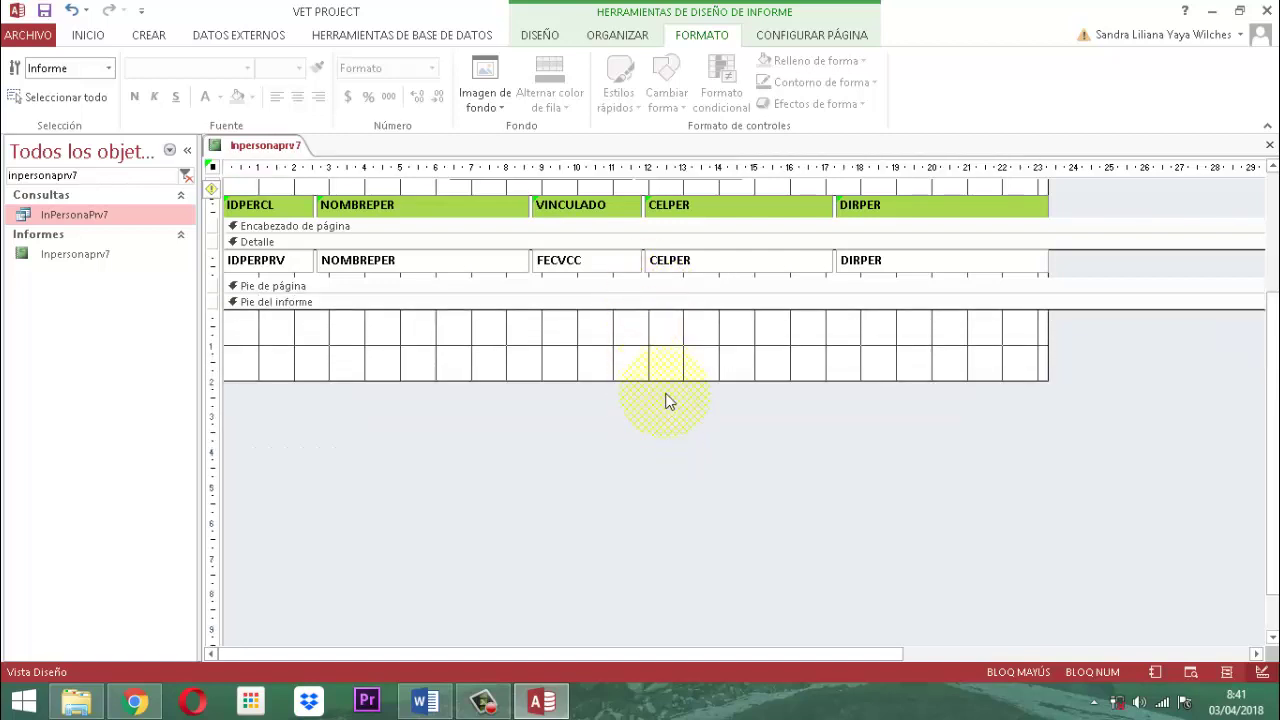
left_click_drag(672, 384, 684, 312)
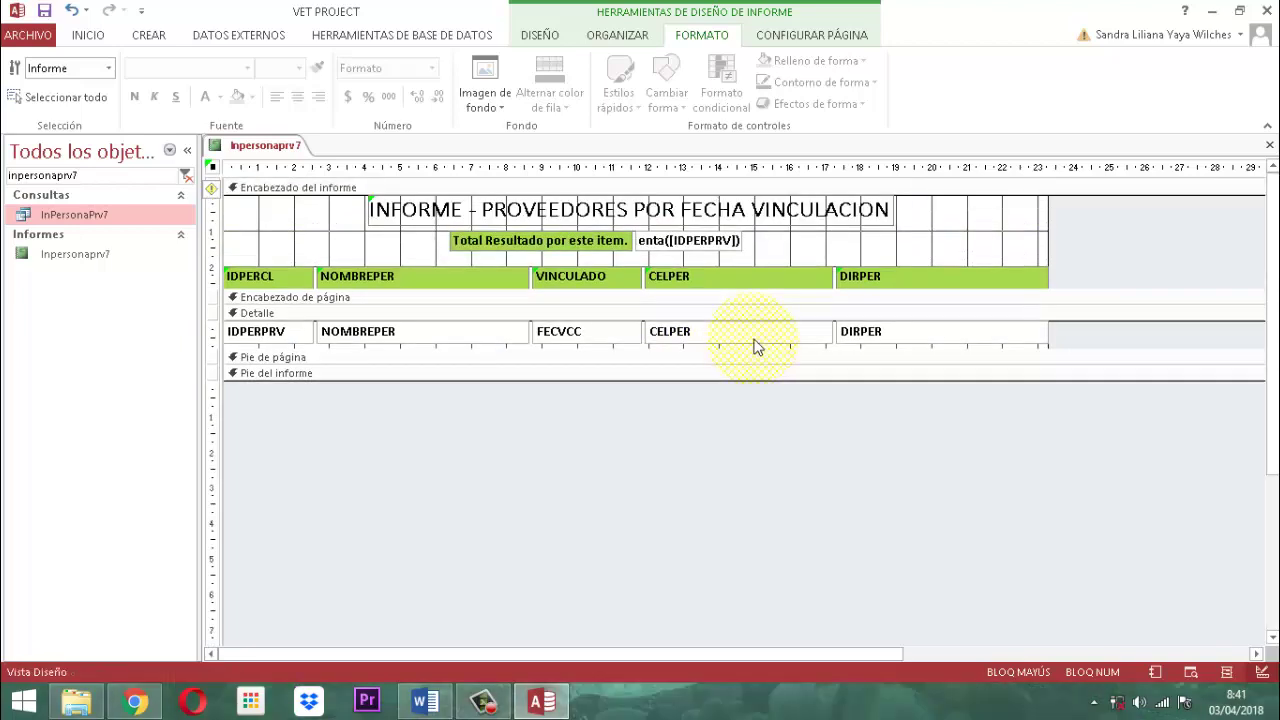
Close the Inpersonaprv7 report design from its tab.
right_click(255, 148)
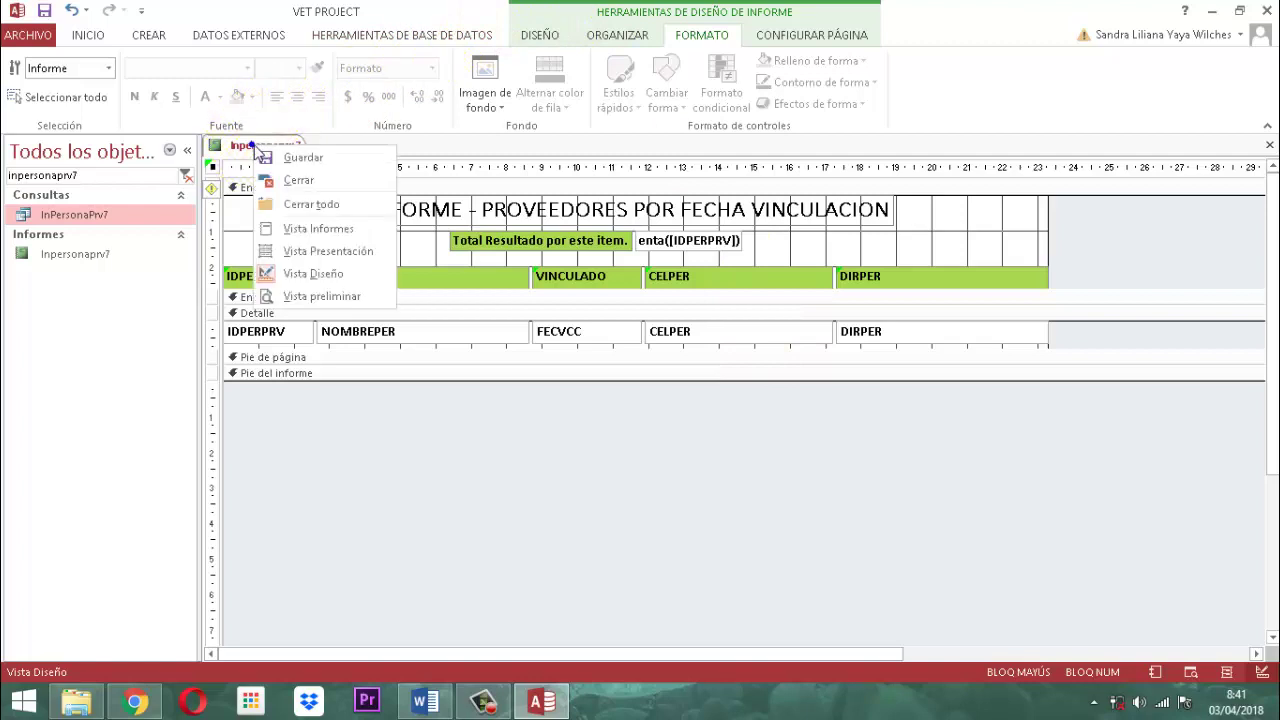
right_click(264, 142)
left_click(311, 177)
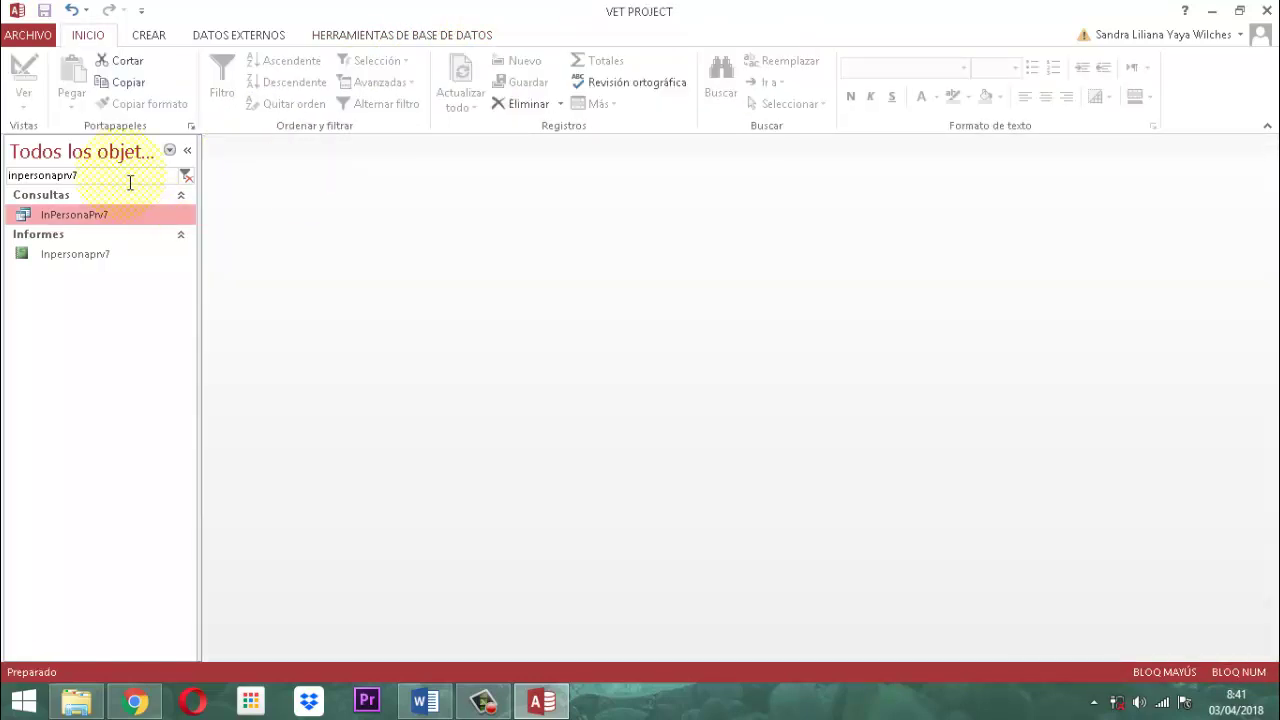
Find FMMENUPERSONASLT in the navigation pane and open it in Vista Diseño.
left_click(185, 175)
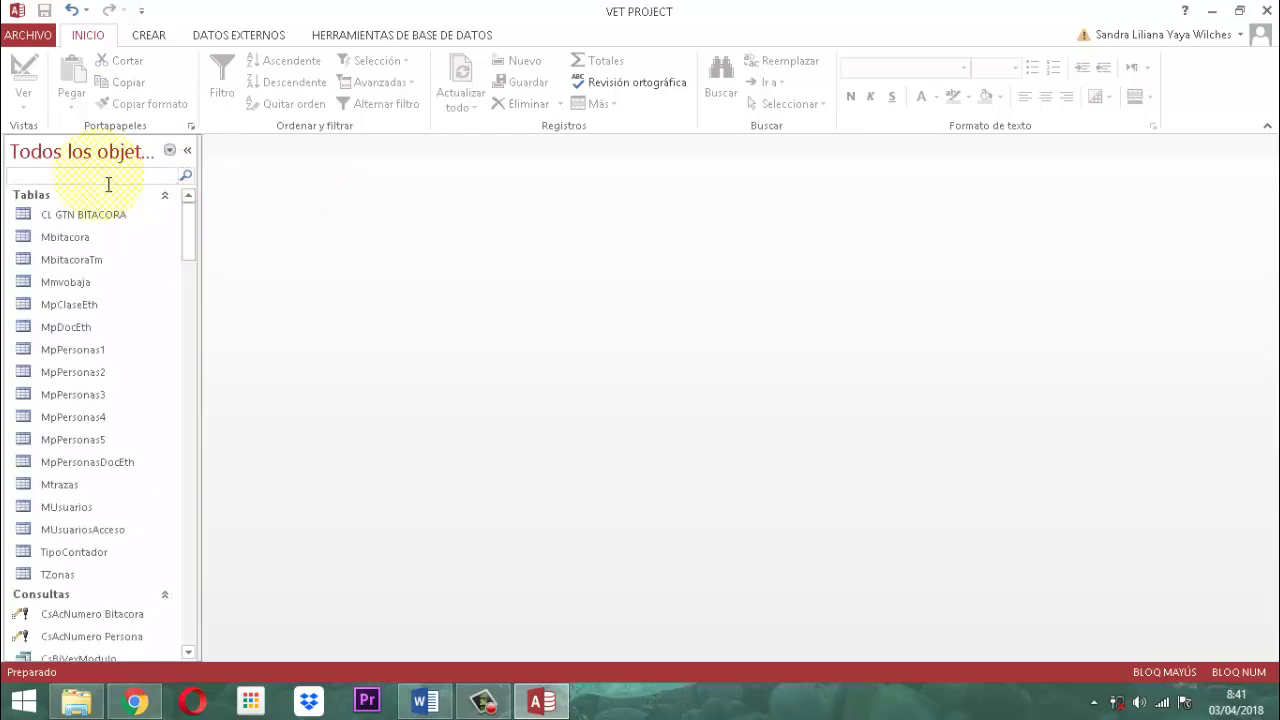
type("FMMENUP")
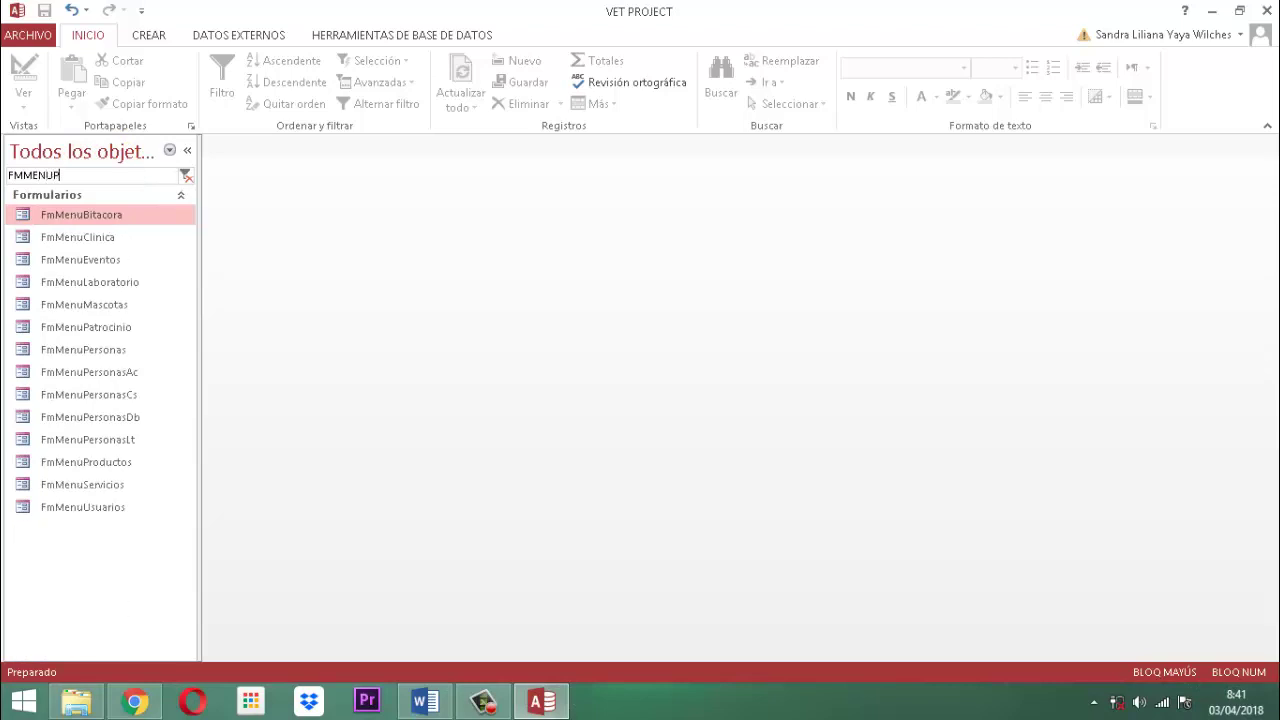
type("ERSONASLT")
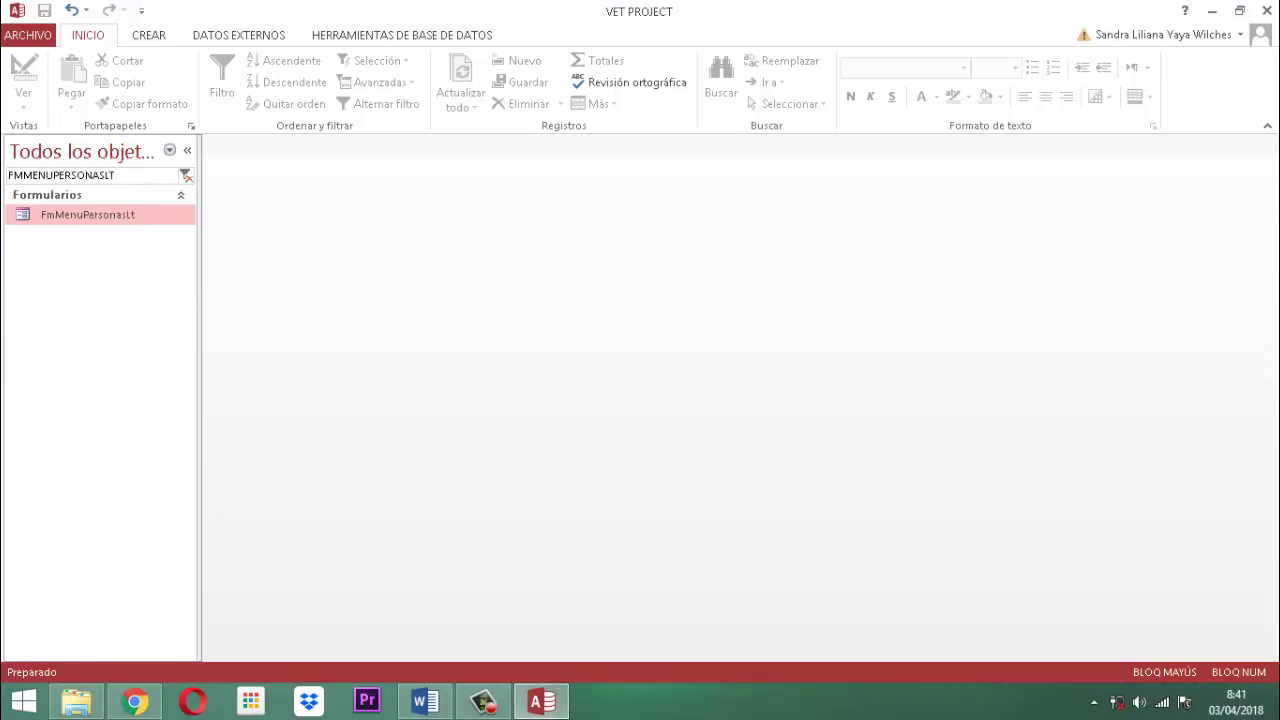
right_click(125, 214)
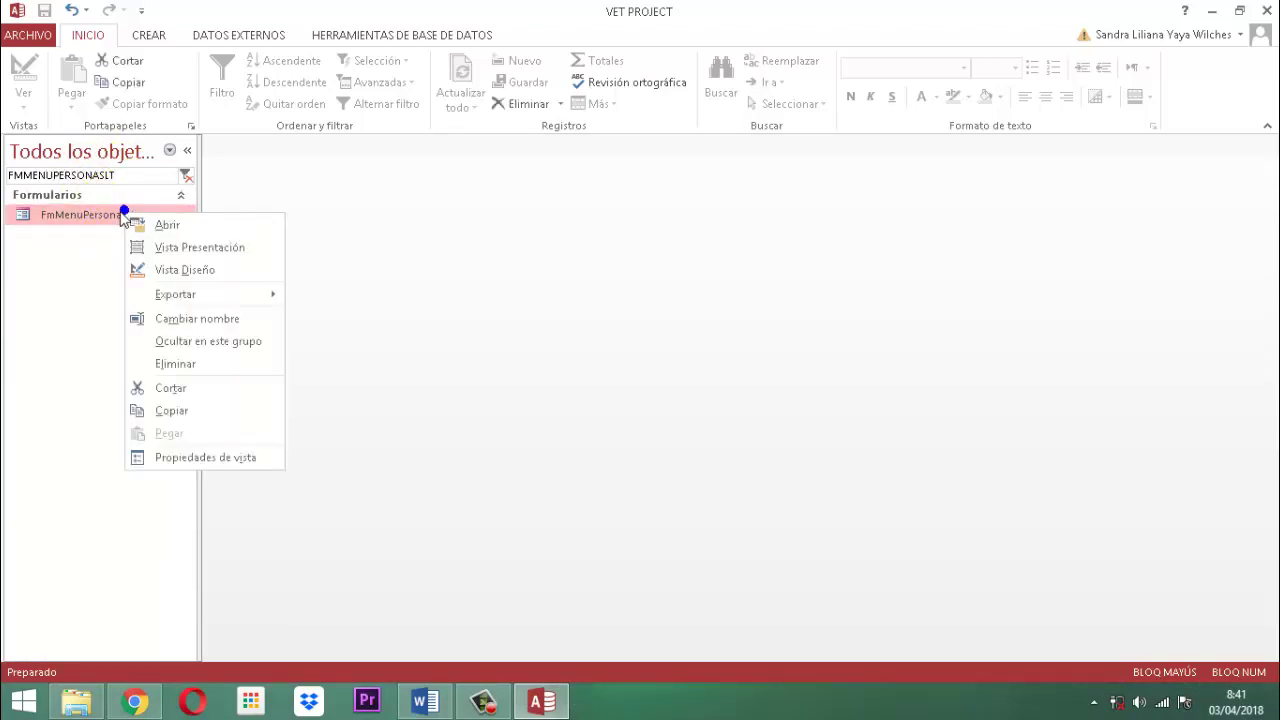
left_click(163, 274)
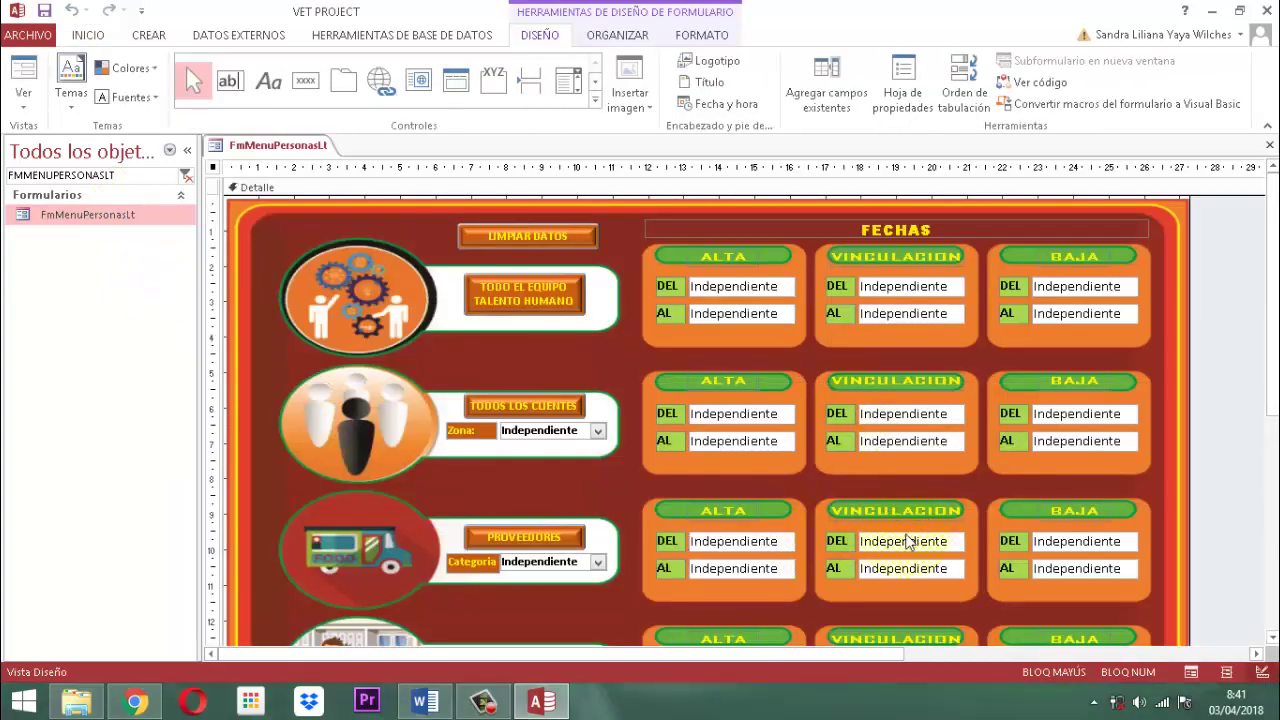
Create a code-builder Después de actualizar handler for the Proveedores VINCULACION AL date box.
left_click(886, 574)
left_click(903, 82)
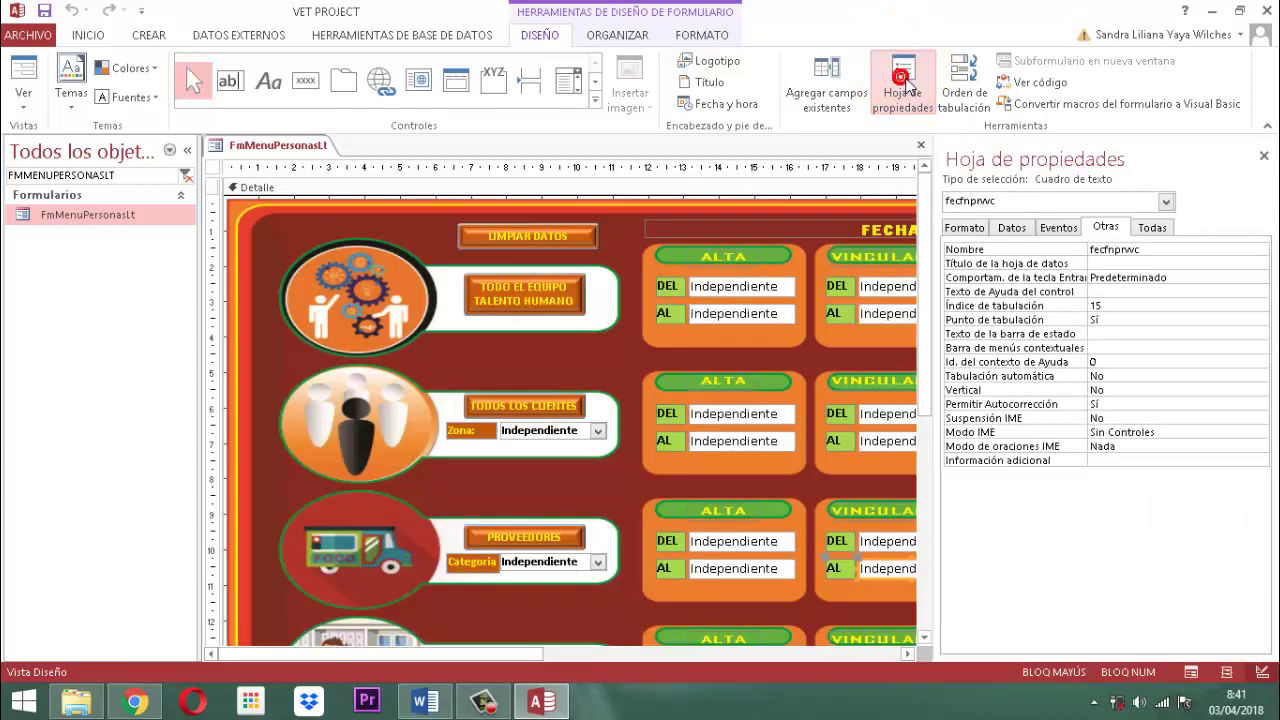
left_click(1058, 227)
left_click(1140, 279)
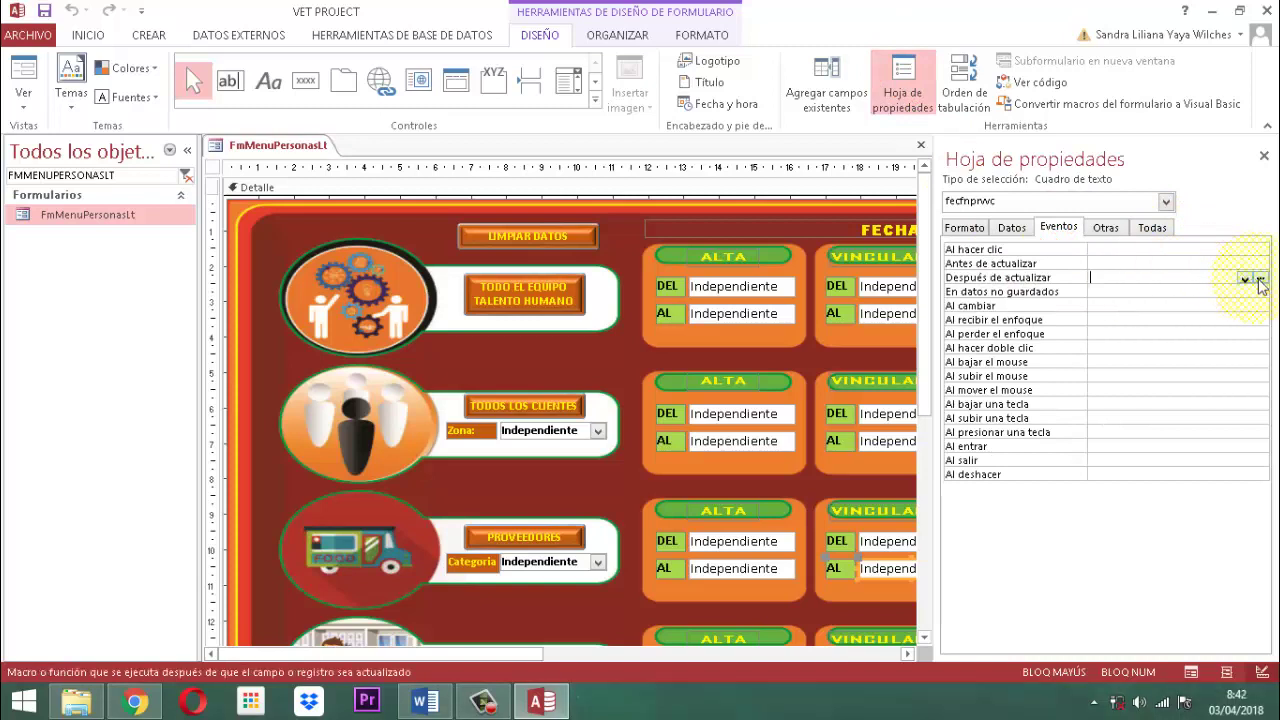
left_click(1260, 280)
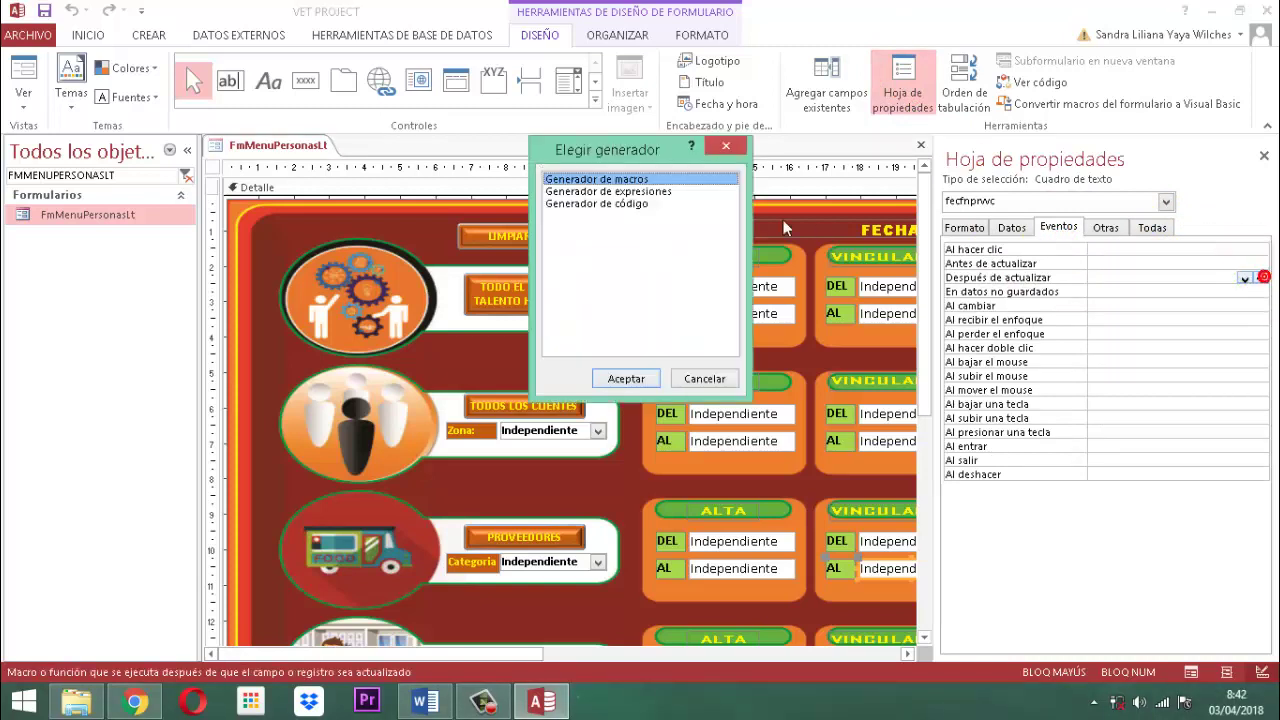
left_click(640, 204)
left_click(626, 378)
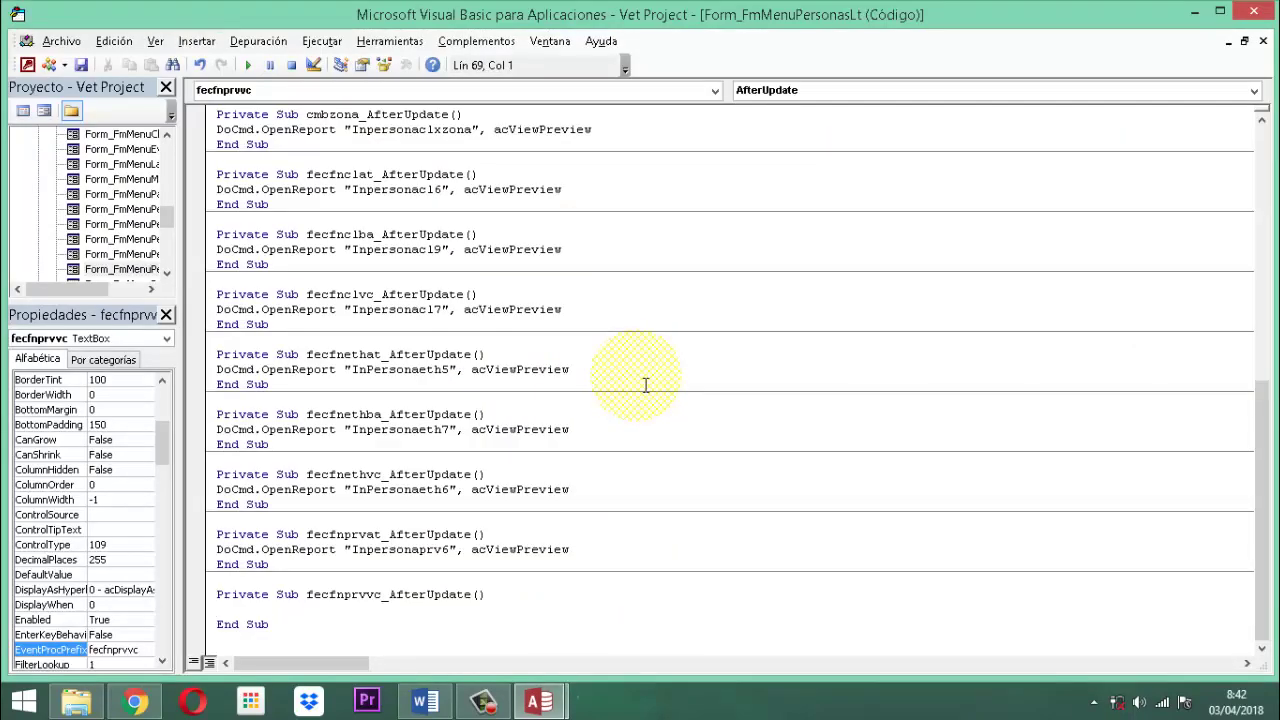
Write DoCmd.OpenReport "Inpersonaprv7", acViewPreview in fecfnprvvc_AfterUpdate, save, and close VBA.
type("Docmd.OpenReport ")
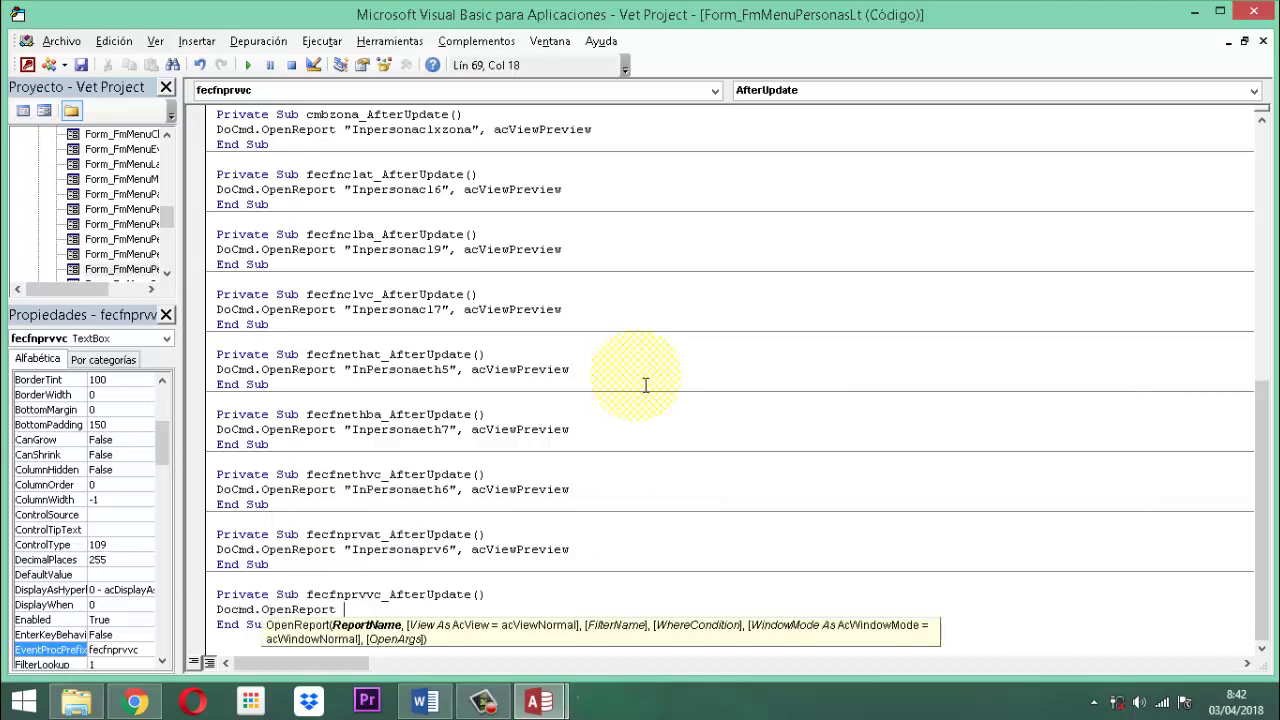
type("\"Inpersonaprv")
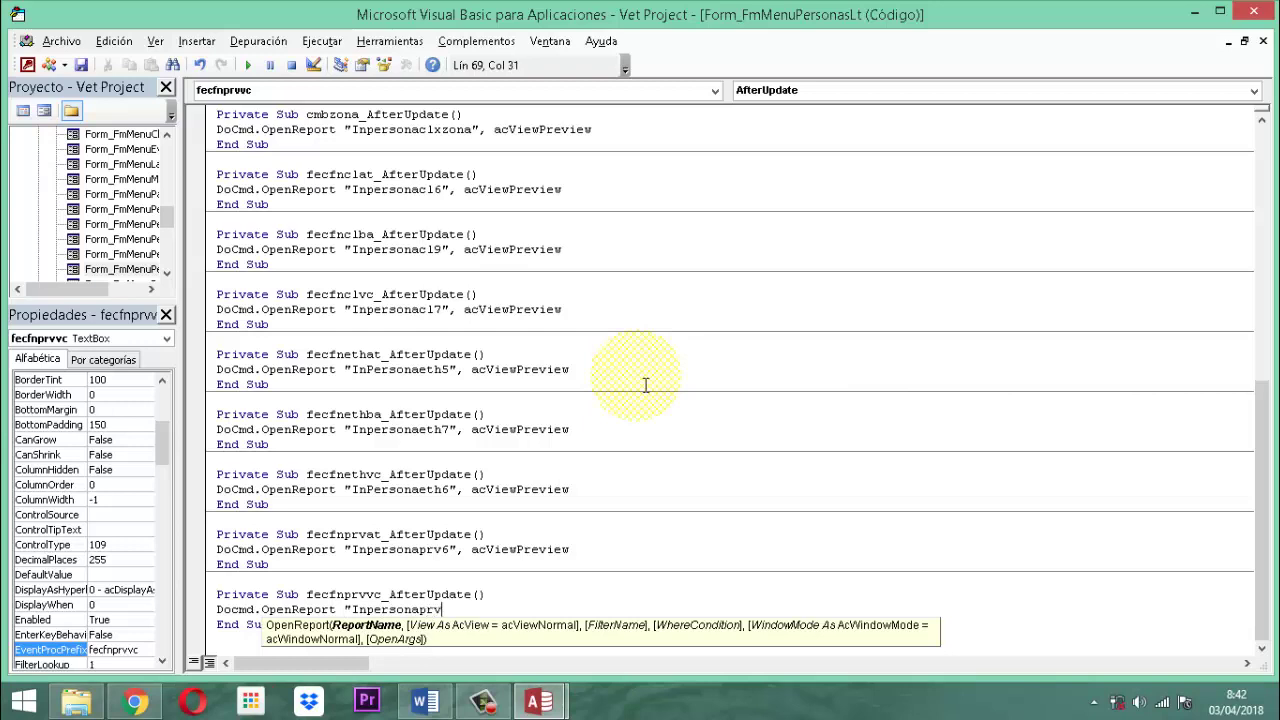
type("7\",")
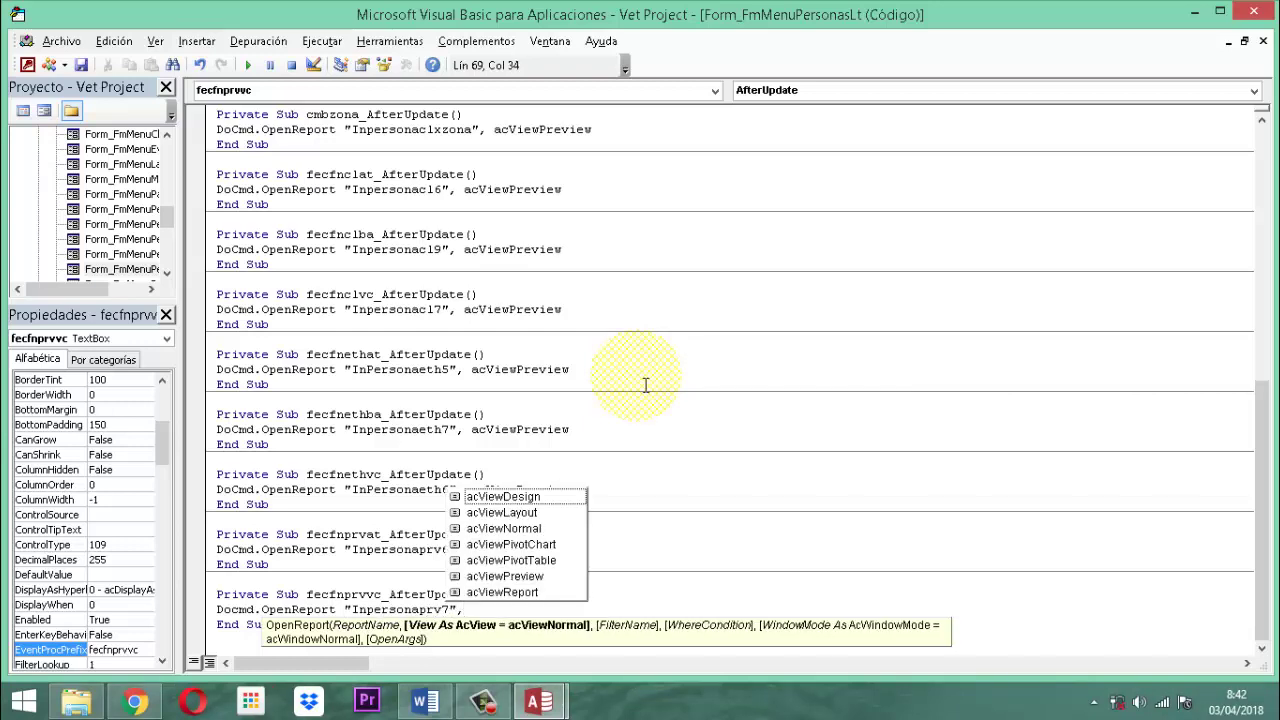
key("Down")
key("Down")
key("Down")
key("Down")
key("Down")
key("space")
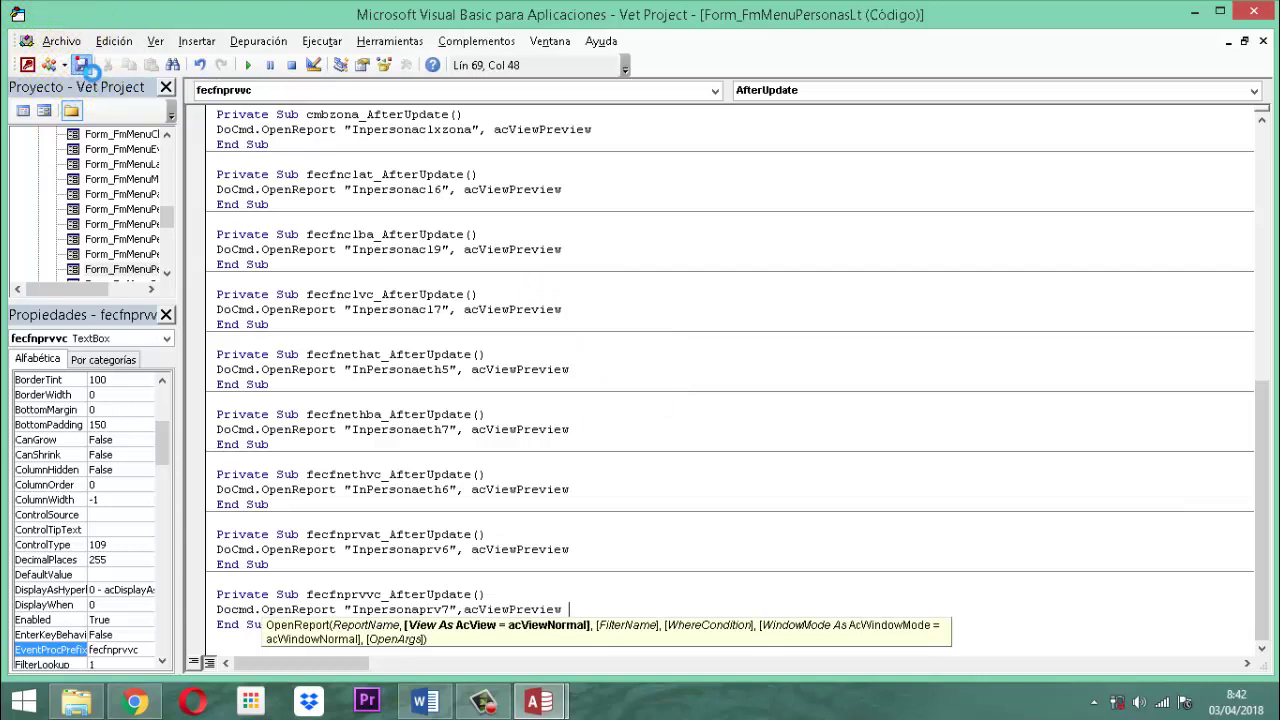
left_click(82, 64)
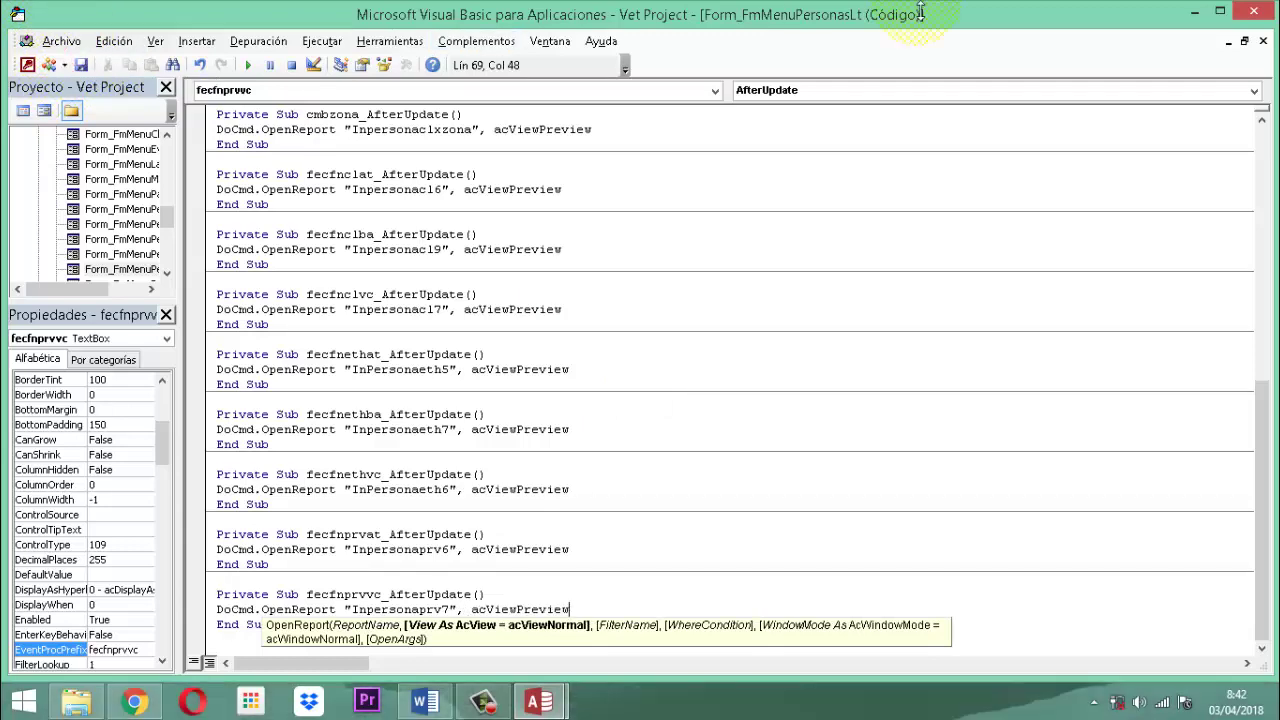
left_click(1253, 11)
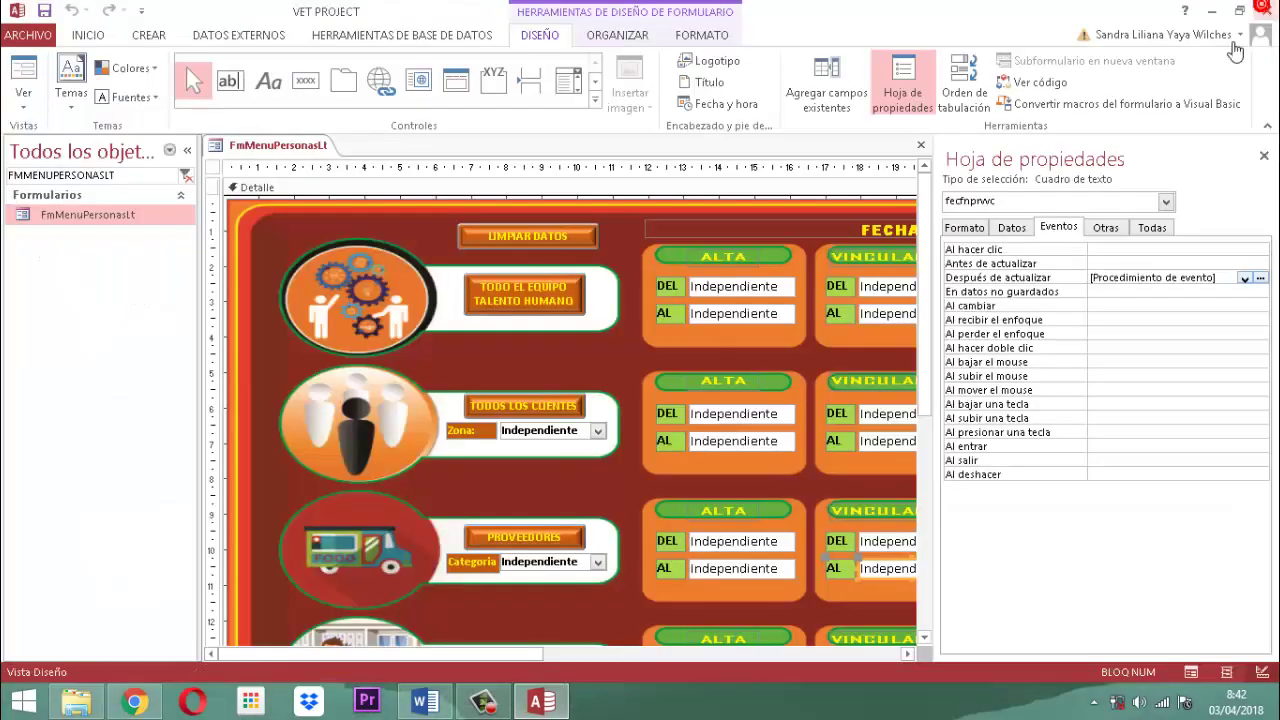
Open the LIMPIAR DATOS button's Al hacer clic code and add a new line after the Null resets.
left_click(1263, 158)
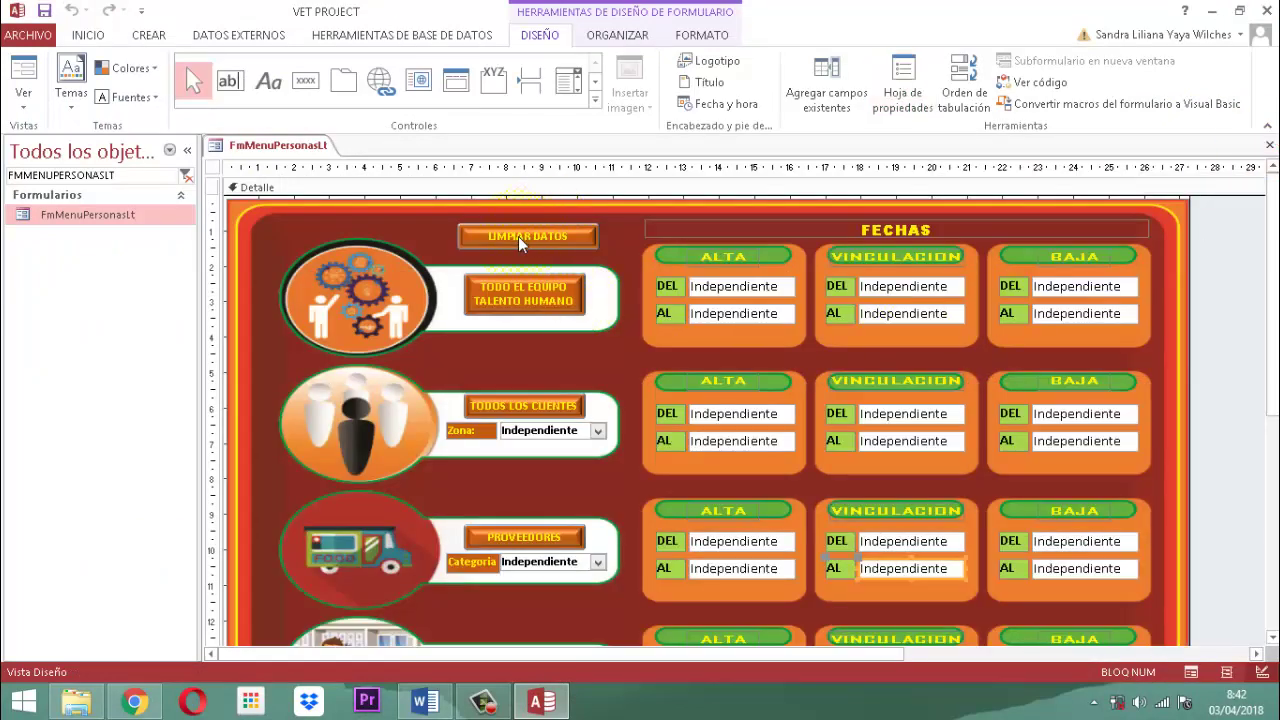
left_click(520, 238)
left_click(900, 80)
left_click(1068, 246)
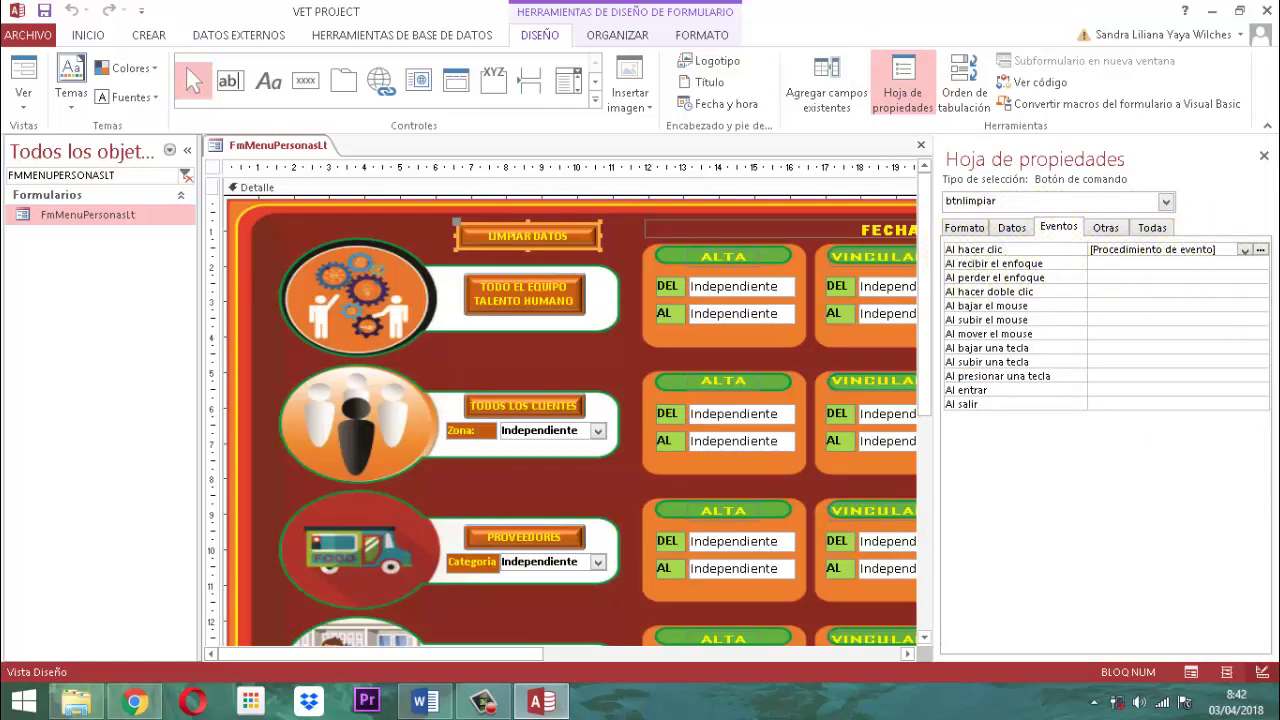
left_click(1262, 253)
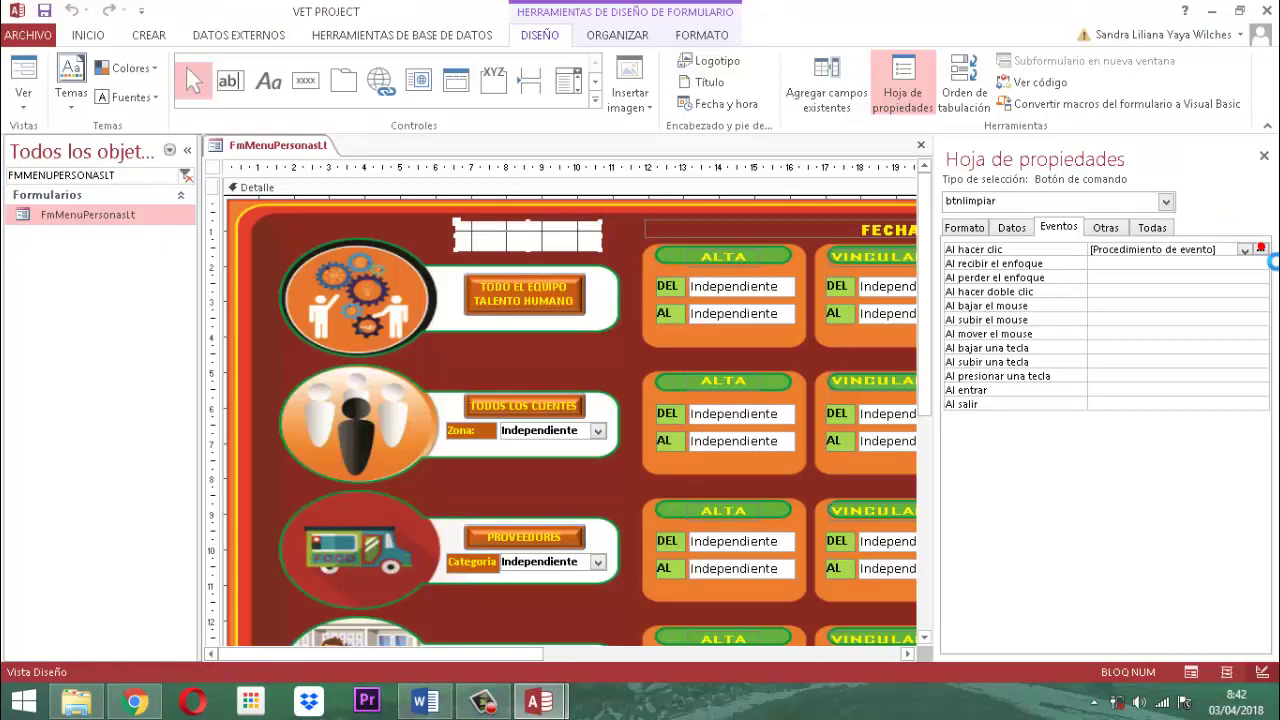
left_click(418, 331)
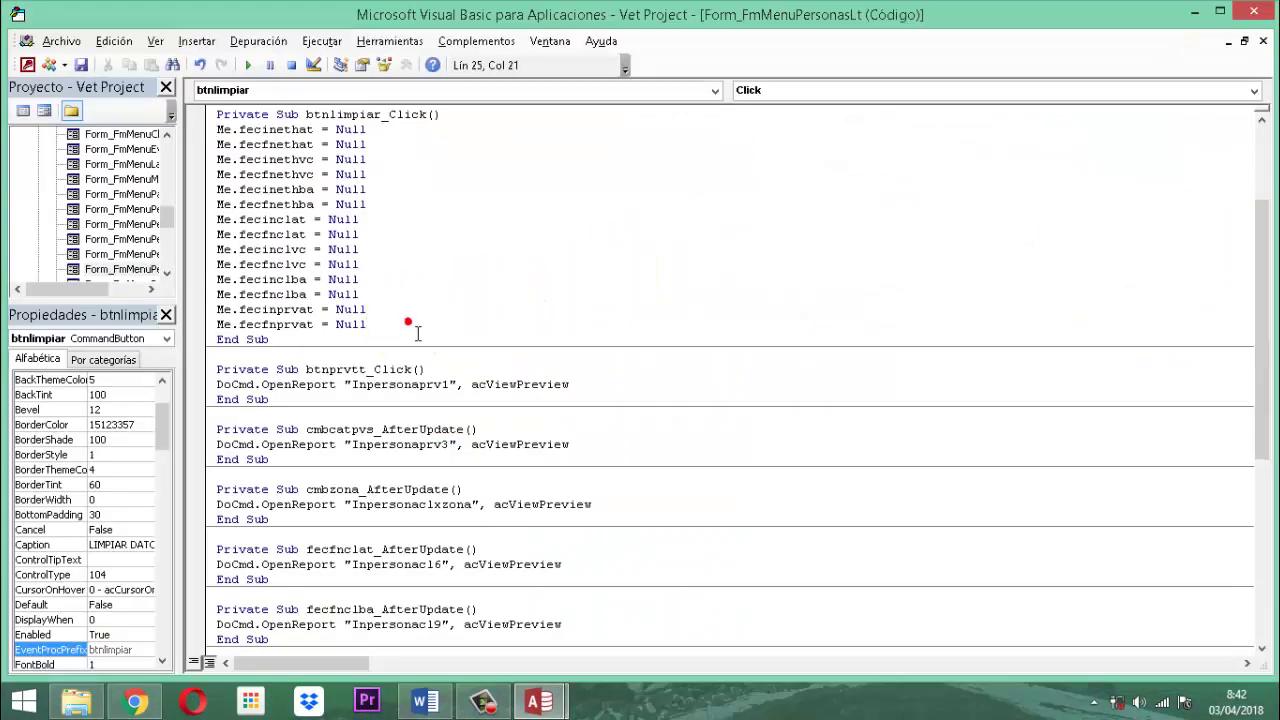
left_click(410, 324)
key("Return")
Add Null resets for the fecinprvvc and fecfnprvvc boxes to btnlimpiar_Click, then close VBA.
type("Me")
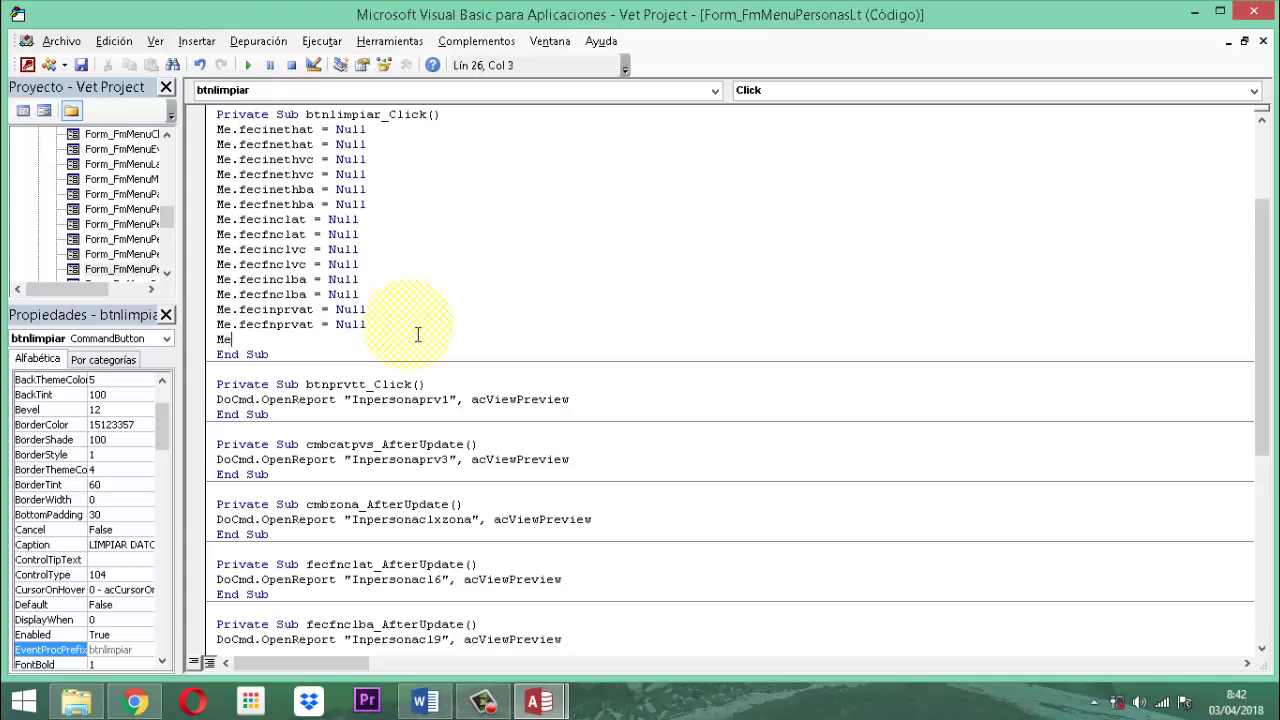
type(".fecinprvvc ")
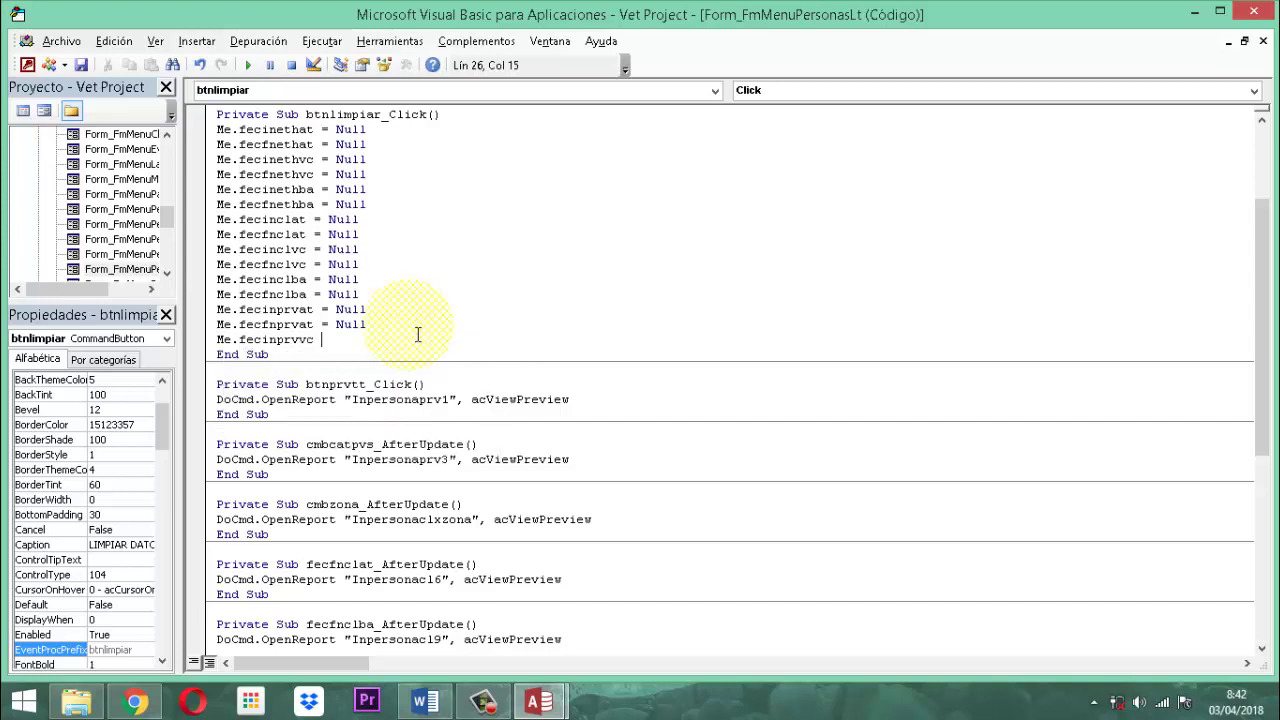
type("= Mull")
key("Return")
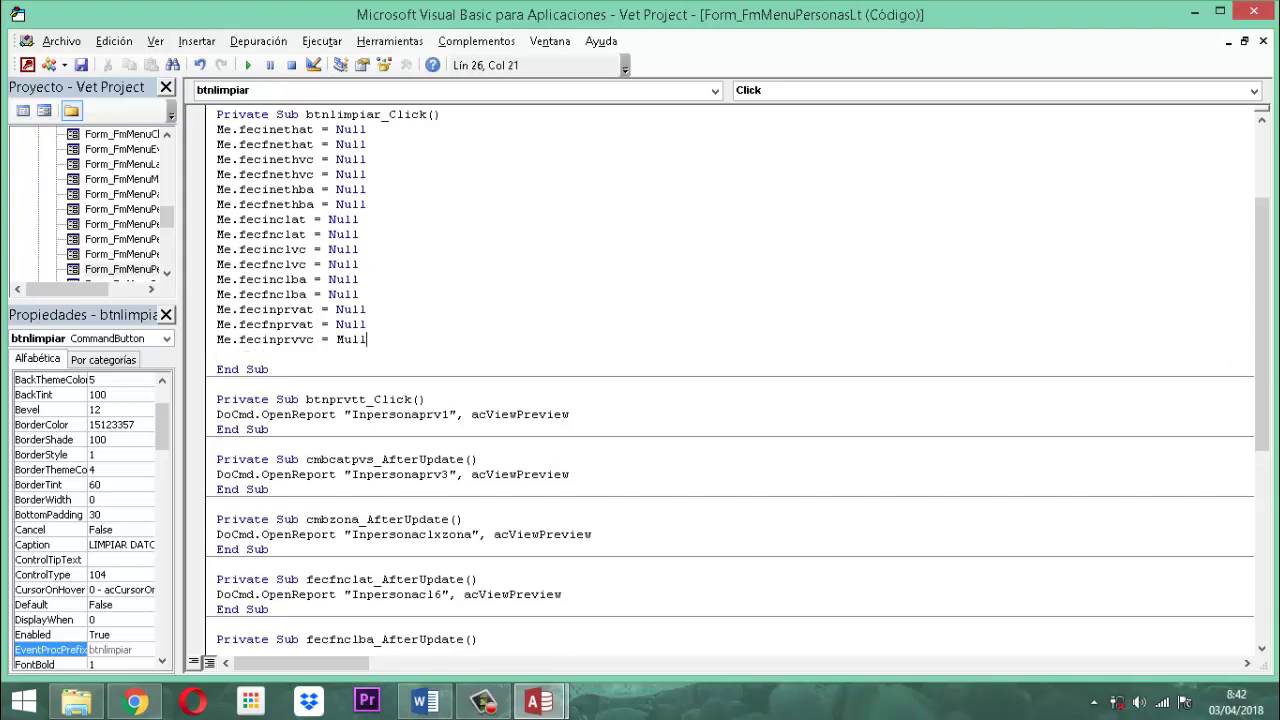
key("BackSpace")
key("BackSpace")
key("BackSpace")
key("BackSpace")
type("Nu")
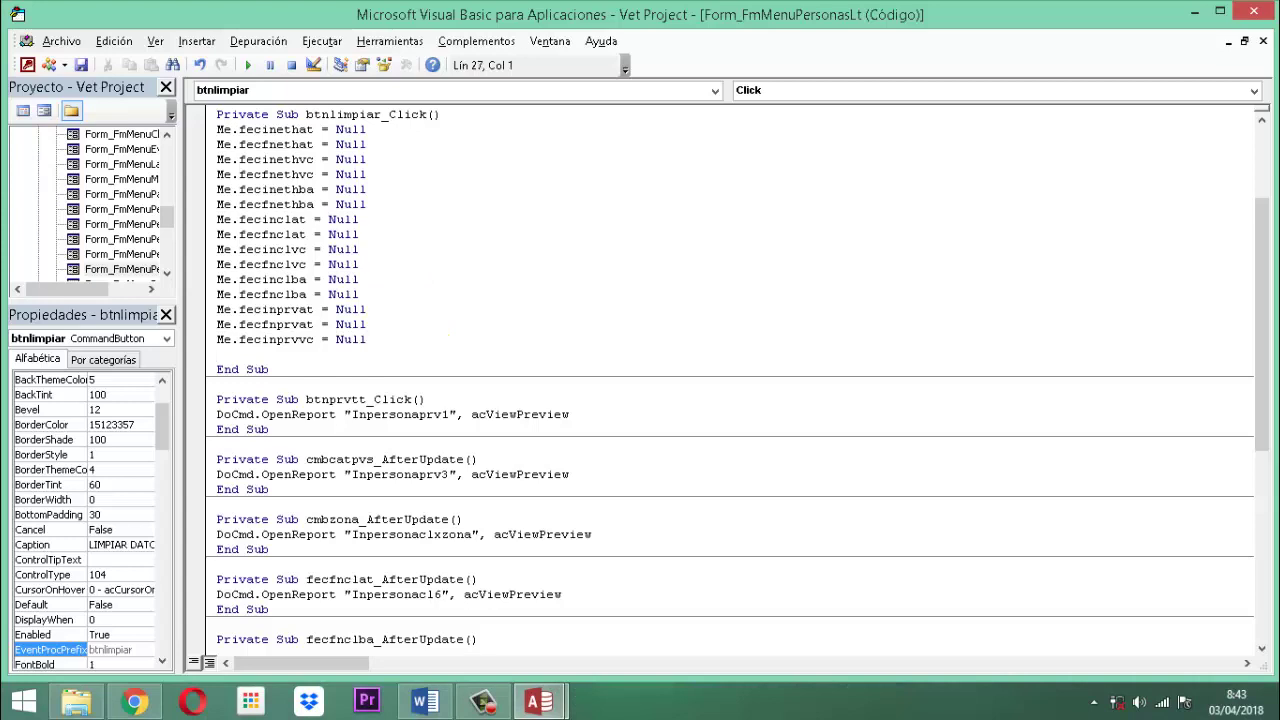
type("Me.fecfnpr")
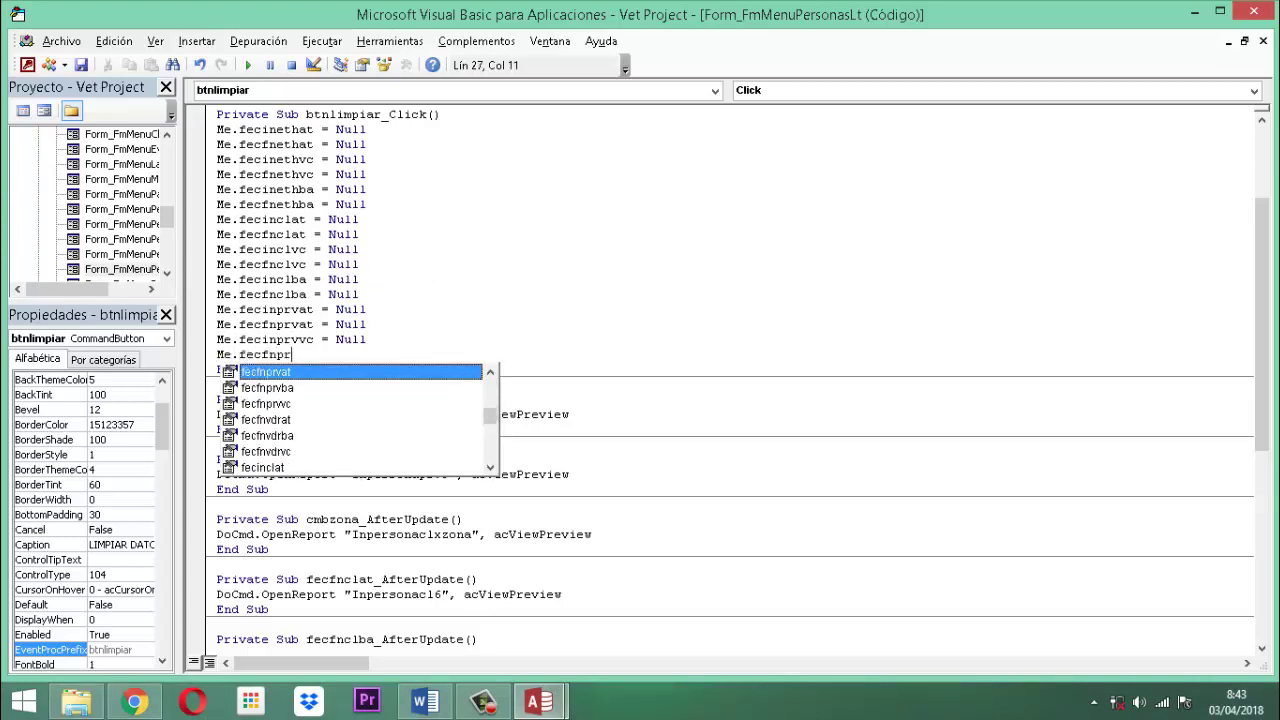
type("vvc ")
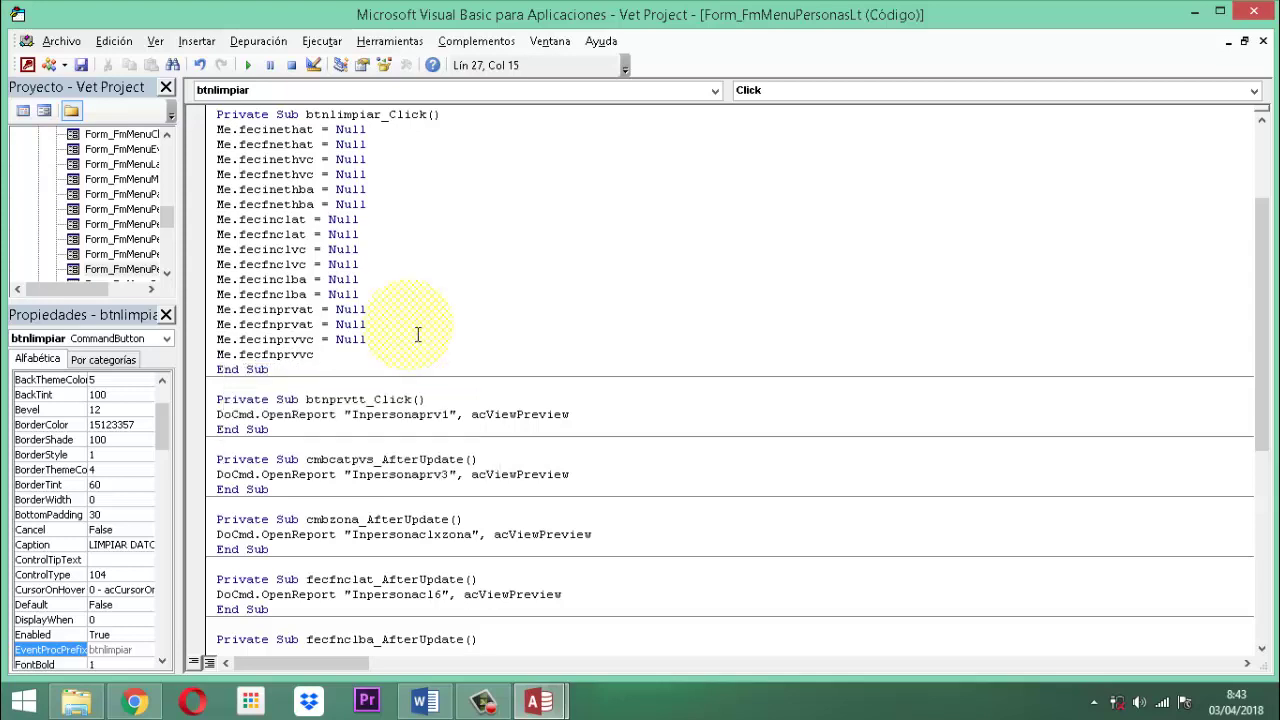
type("= Null")
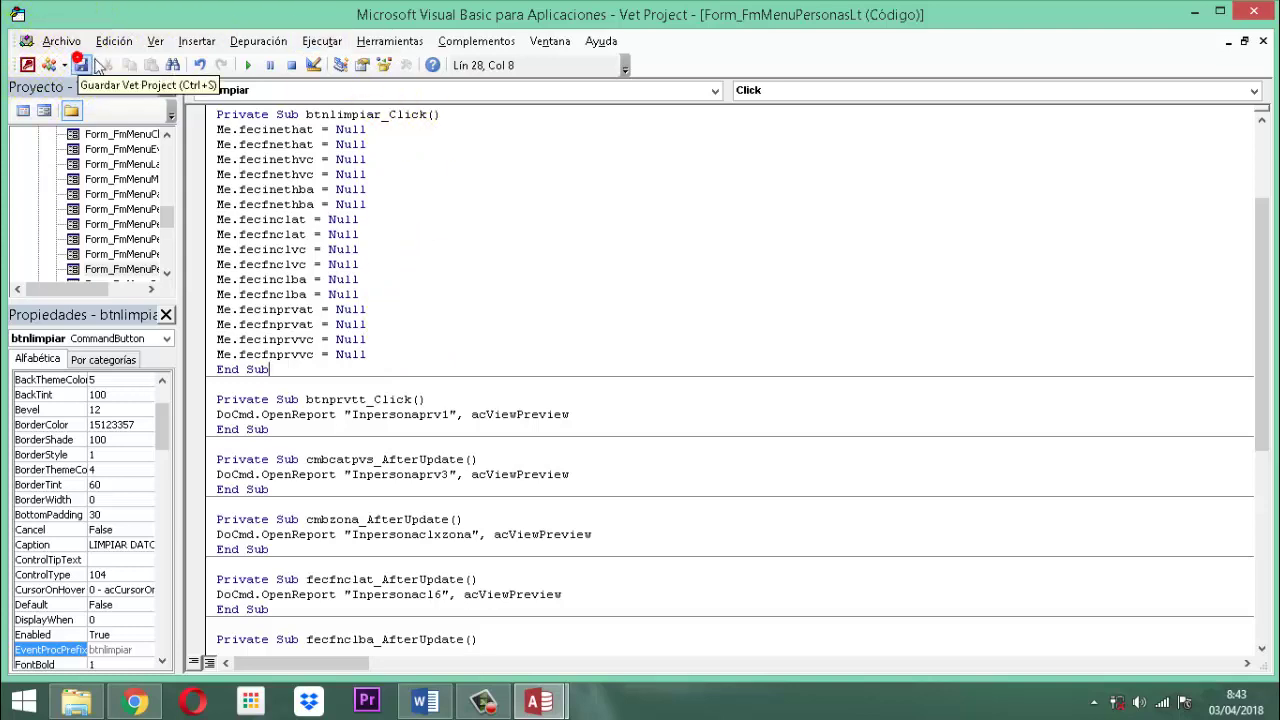
left_click(1257, 13)
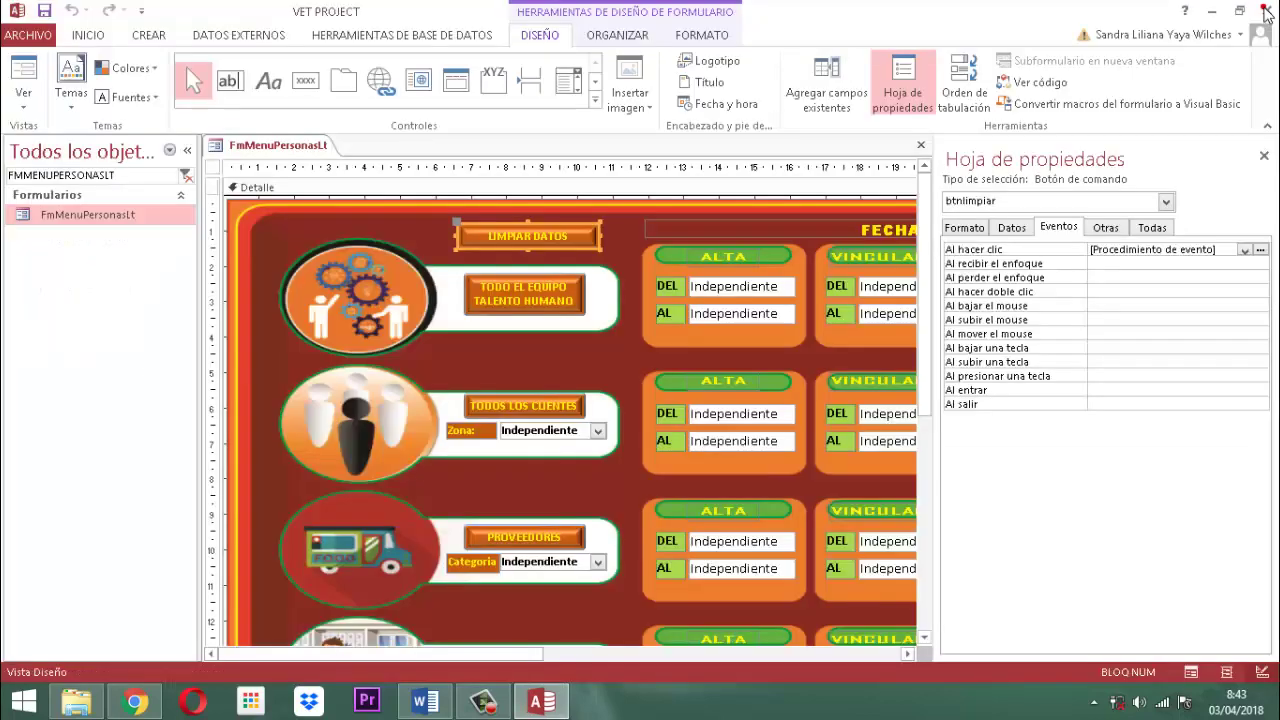
Close the FmMenuPersonasLt form via its tab's Cerrar option.
left_click(1265, 154)
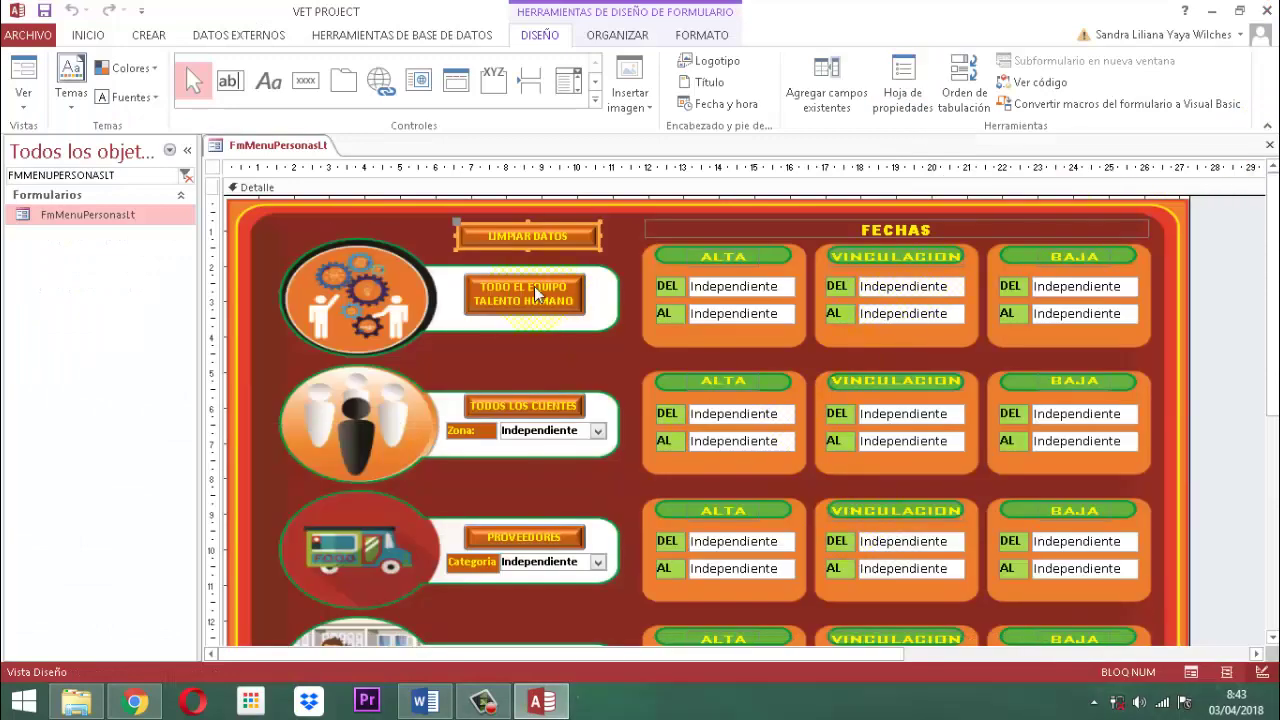
right_click(288, 146)
left_click(288, 146)
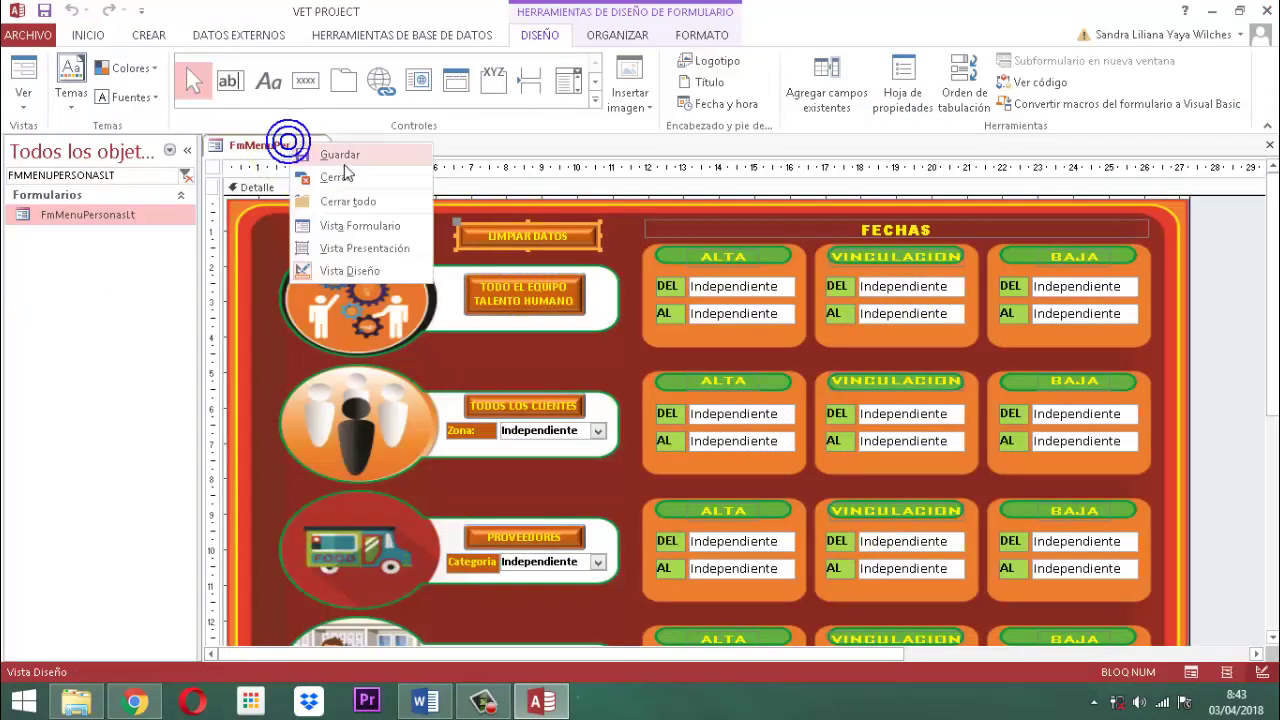
right_click(301, 151)
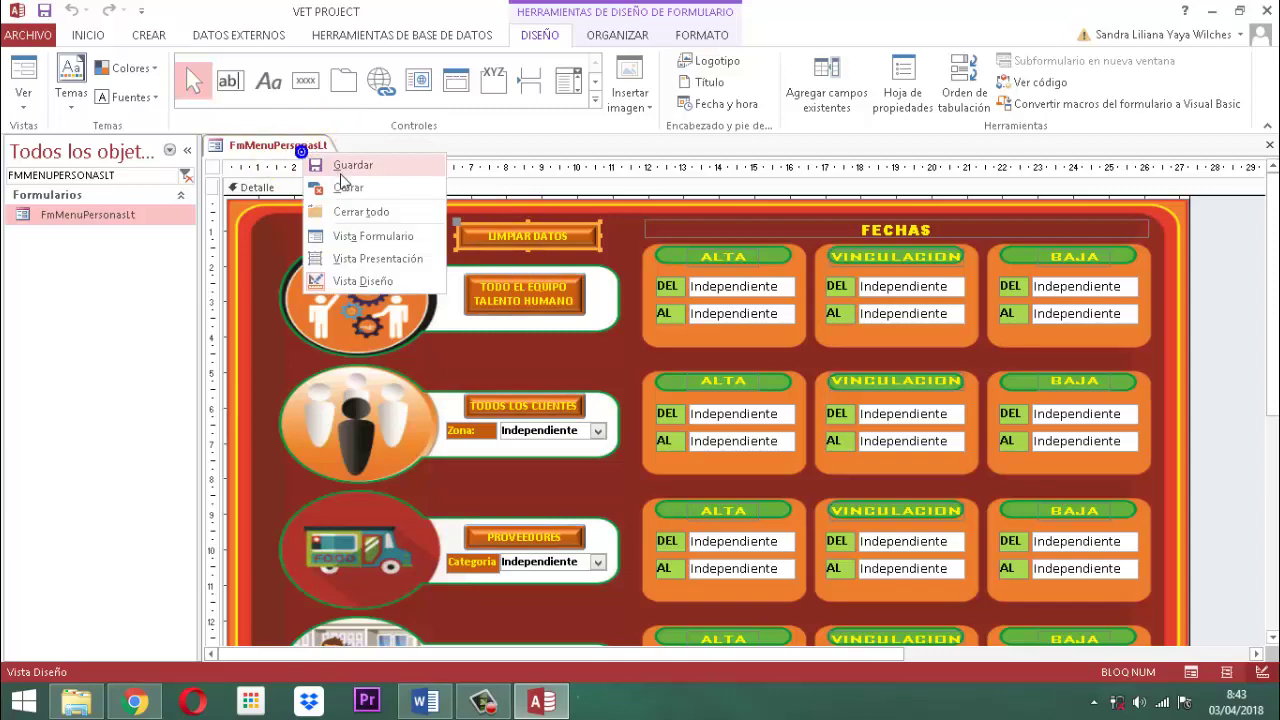
left_click(345, 187)
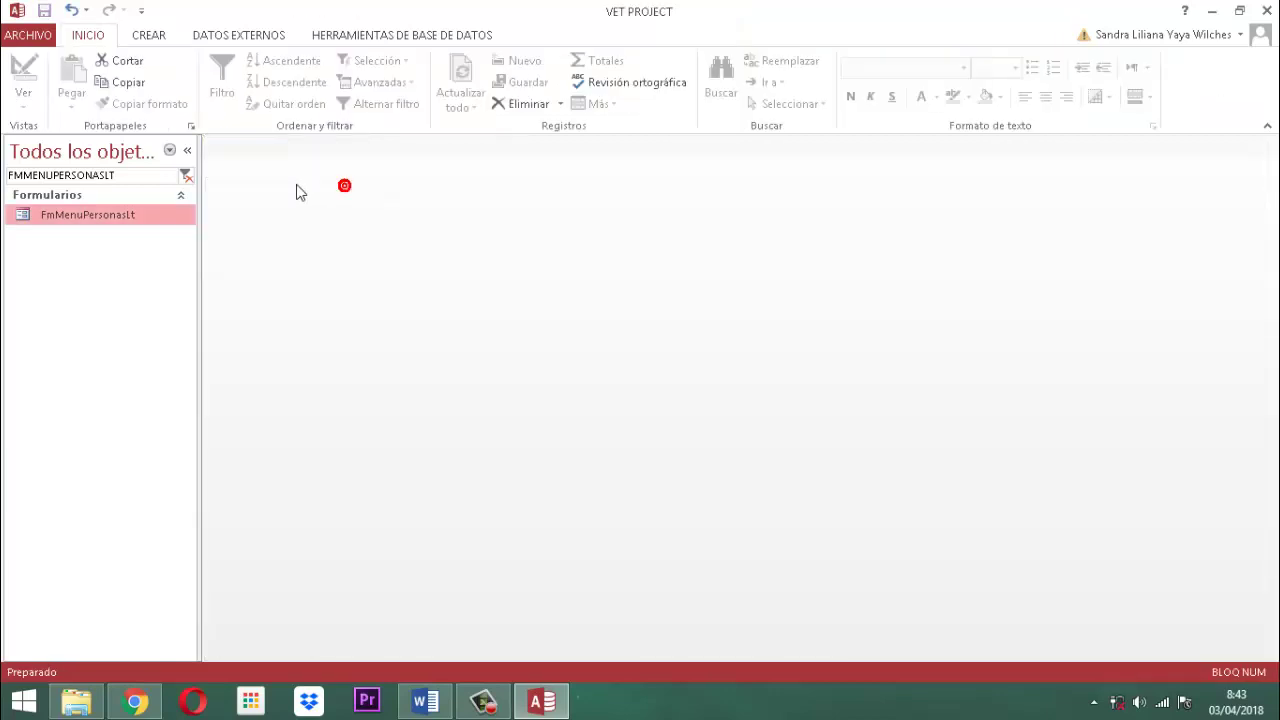
Open the InPersonaPrv7 query in Vista Diseño and widen the FECVCC column.
left_click(186, 175)
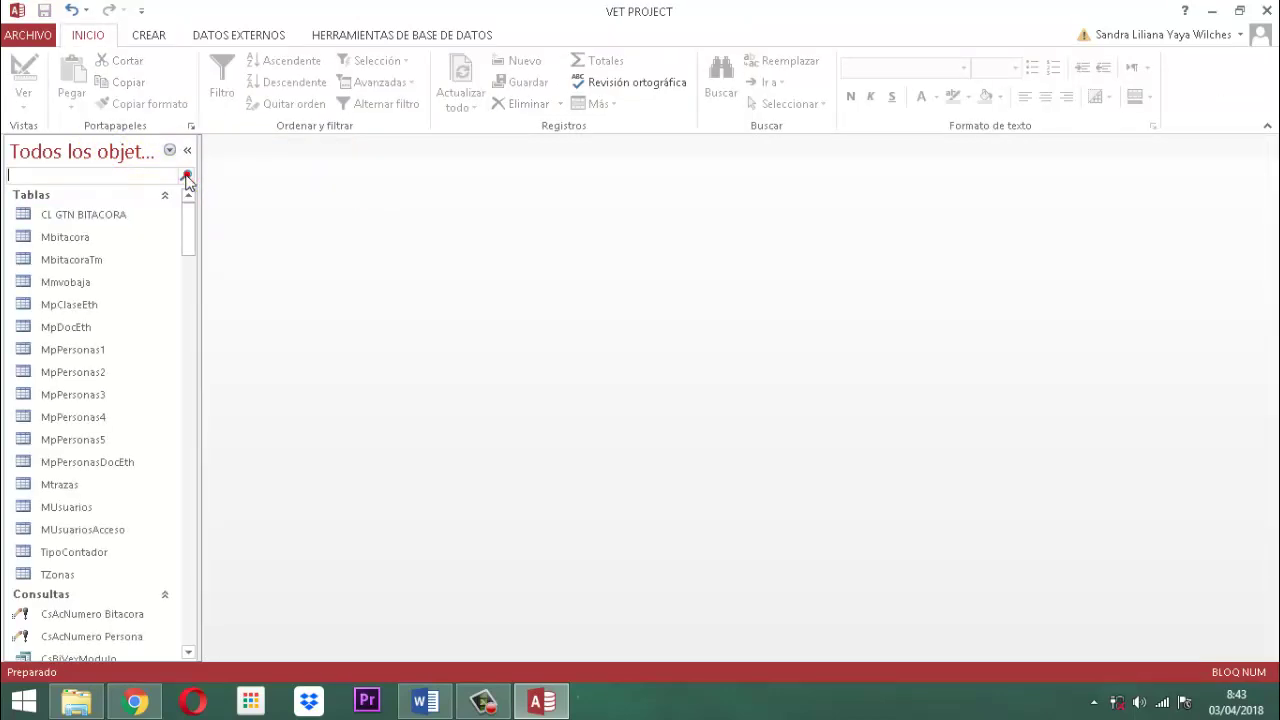
left_click(95, 178)
type("inpers")
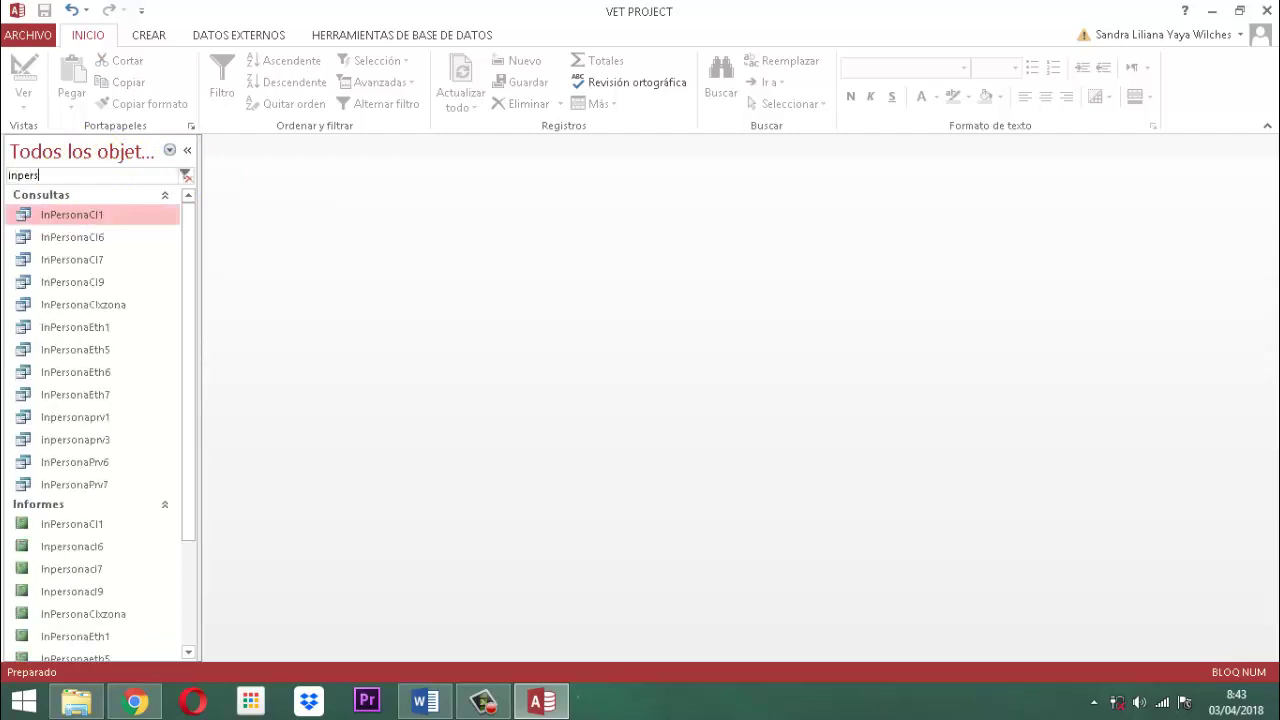
type("onaprv")
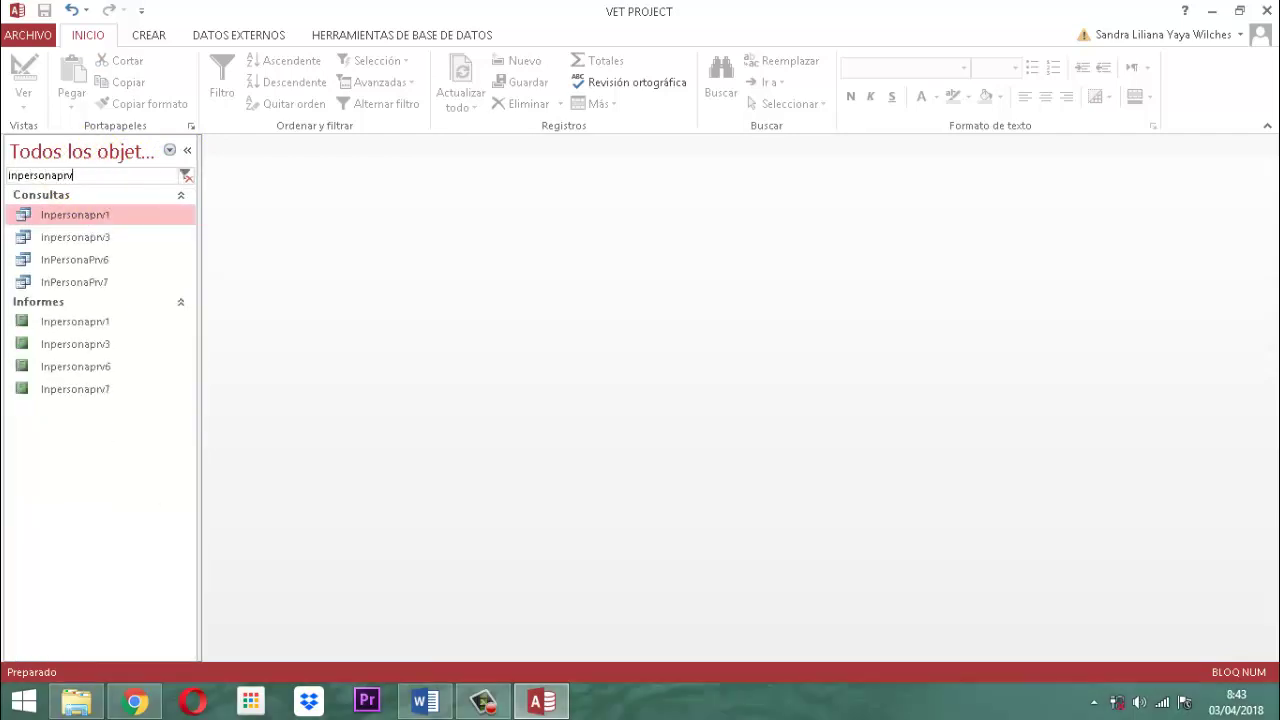
type("7")
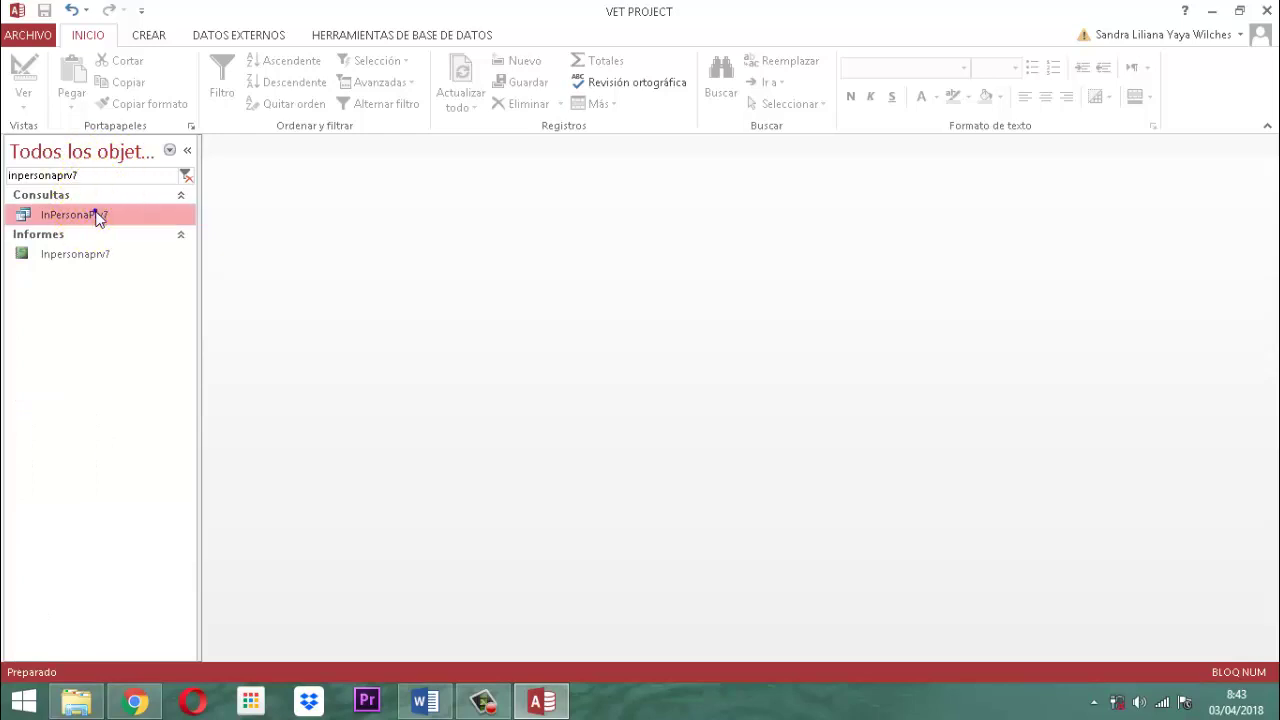
right_click(98, 218)
left_click(150, 244)
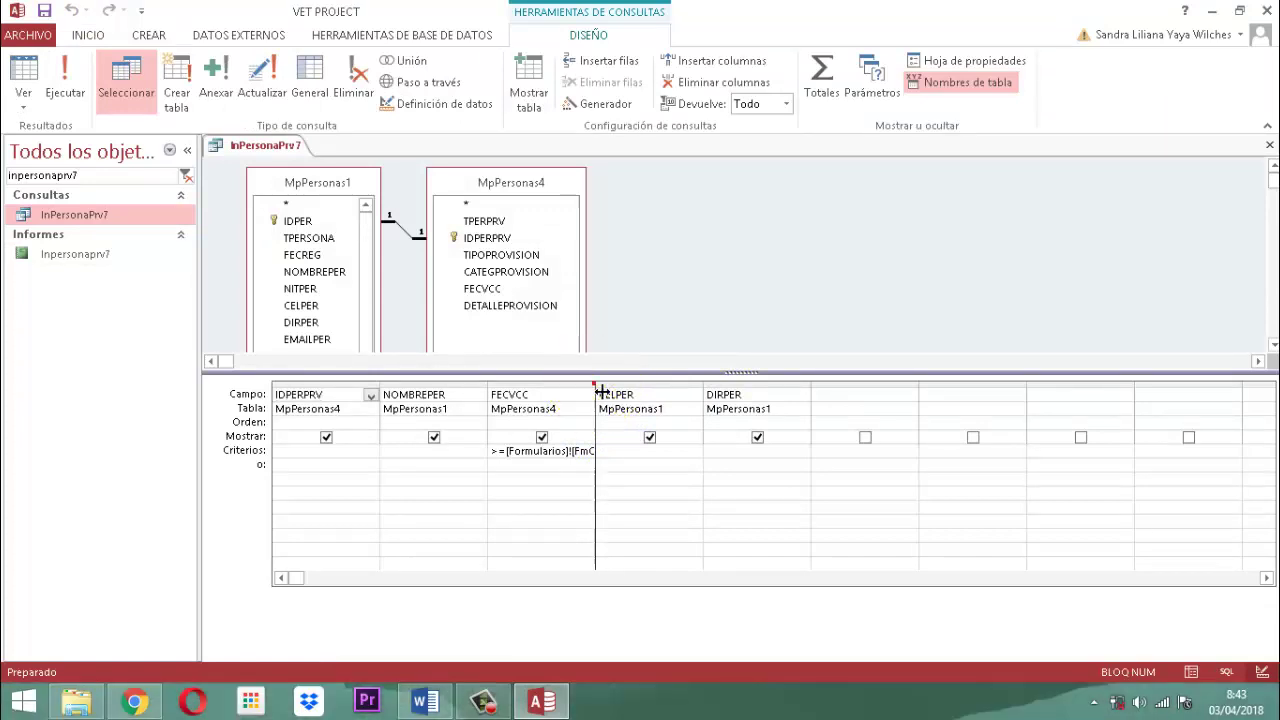
double_click(600, 392)
Replace the FECVCC criterion with >=[Formularios]![FmMenuPersonasLt]![fecinprvvc].
left_click(823, 460)
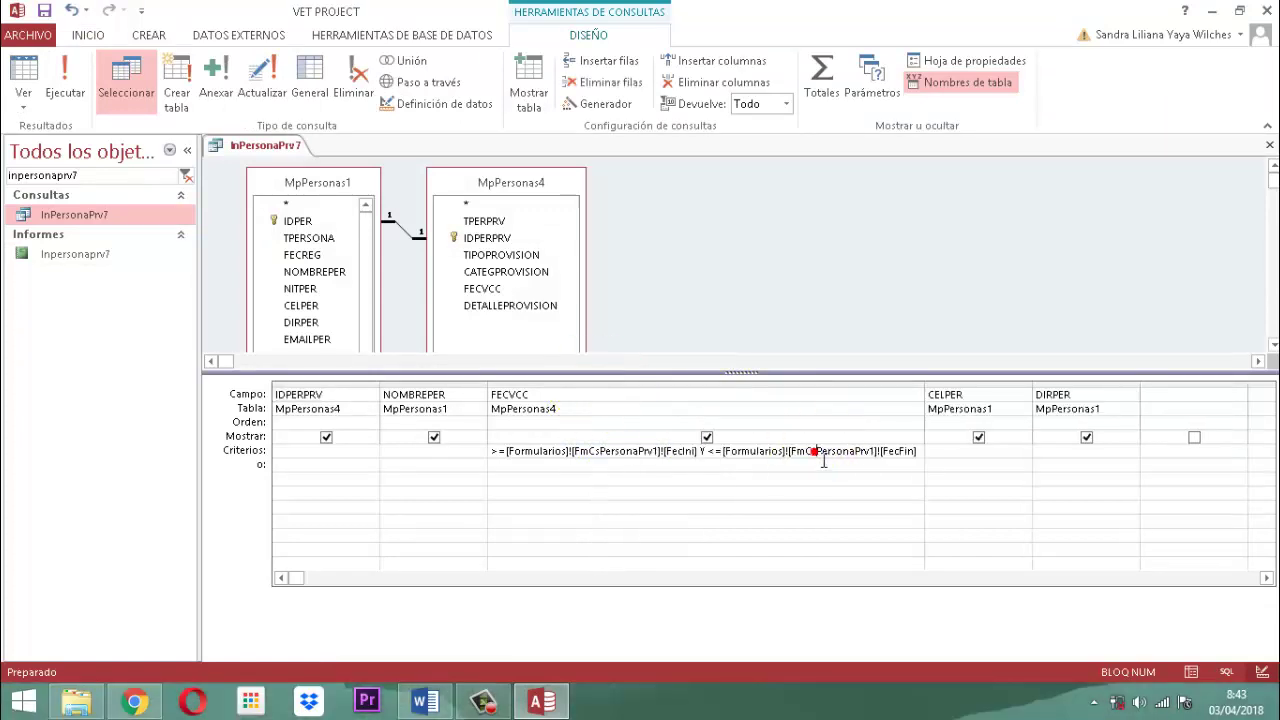
triple_click(823, 460)
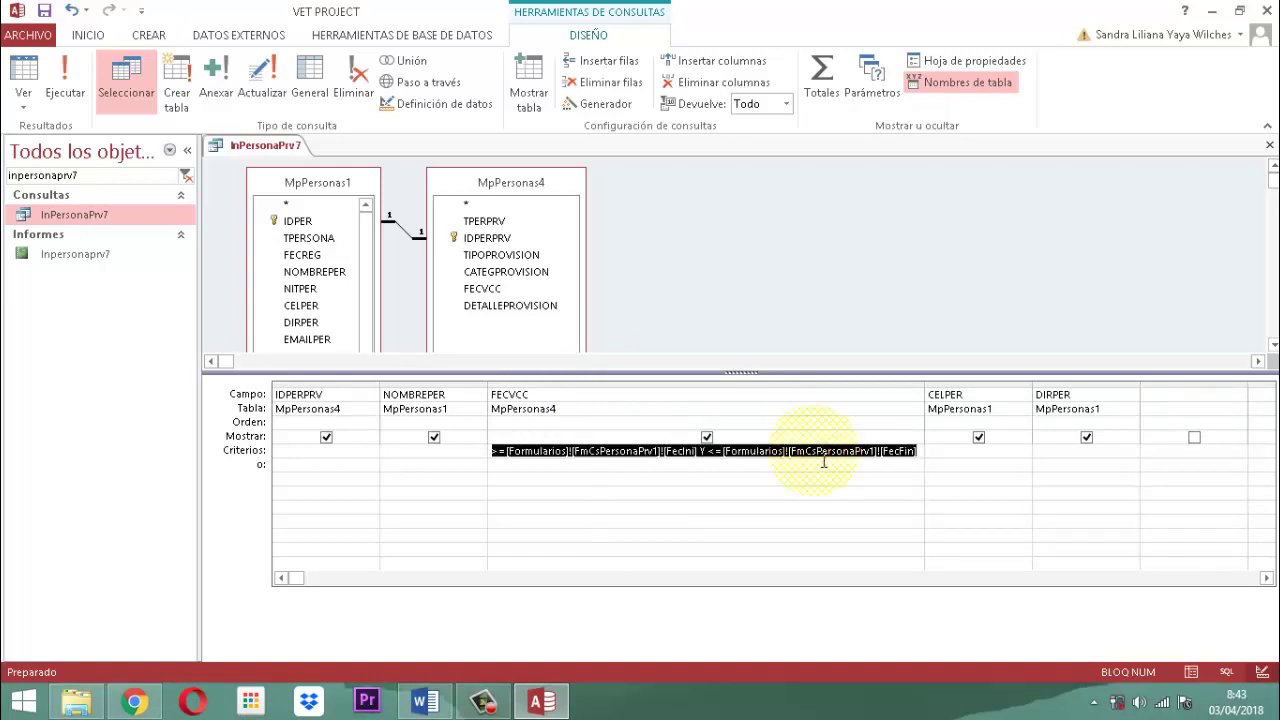
key("Delete")
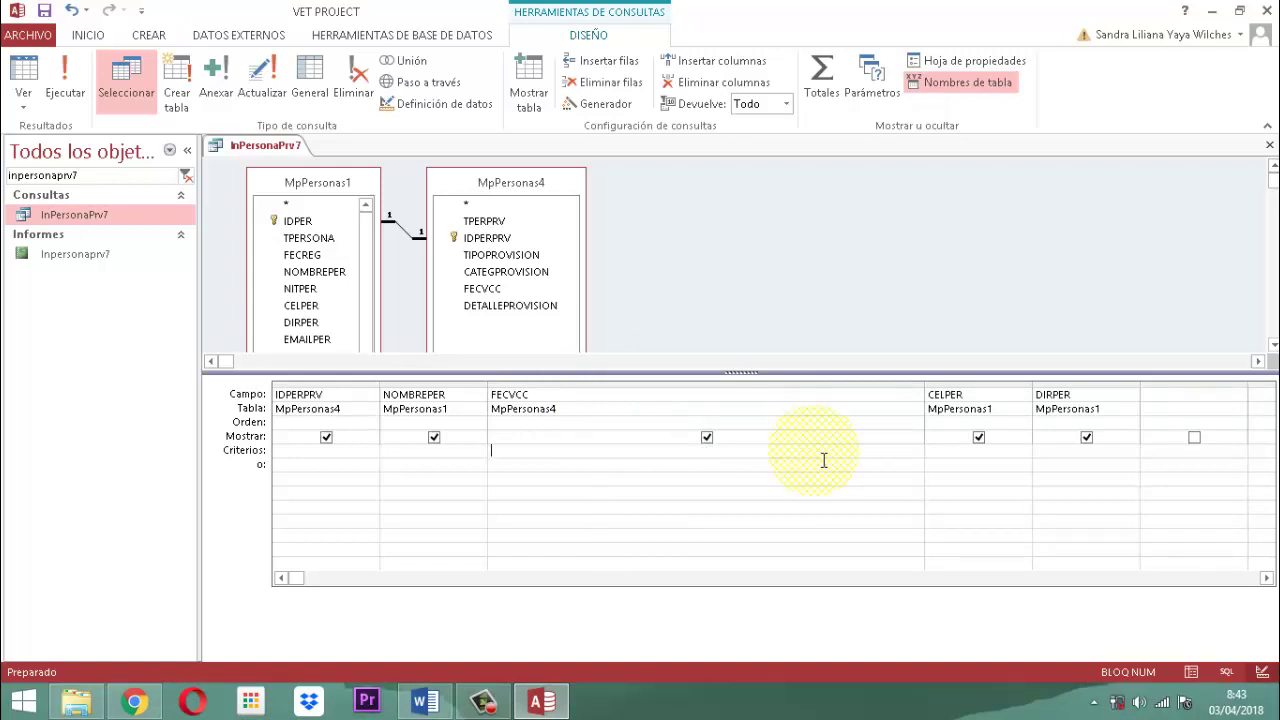
type(">=")
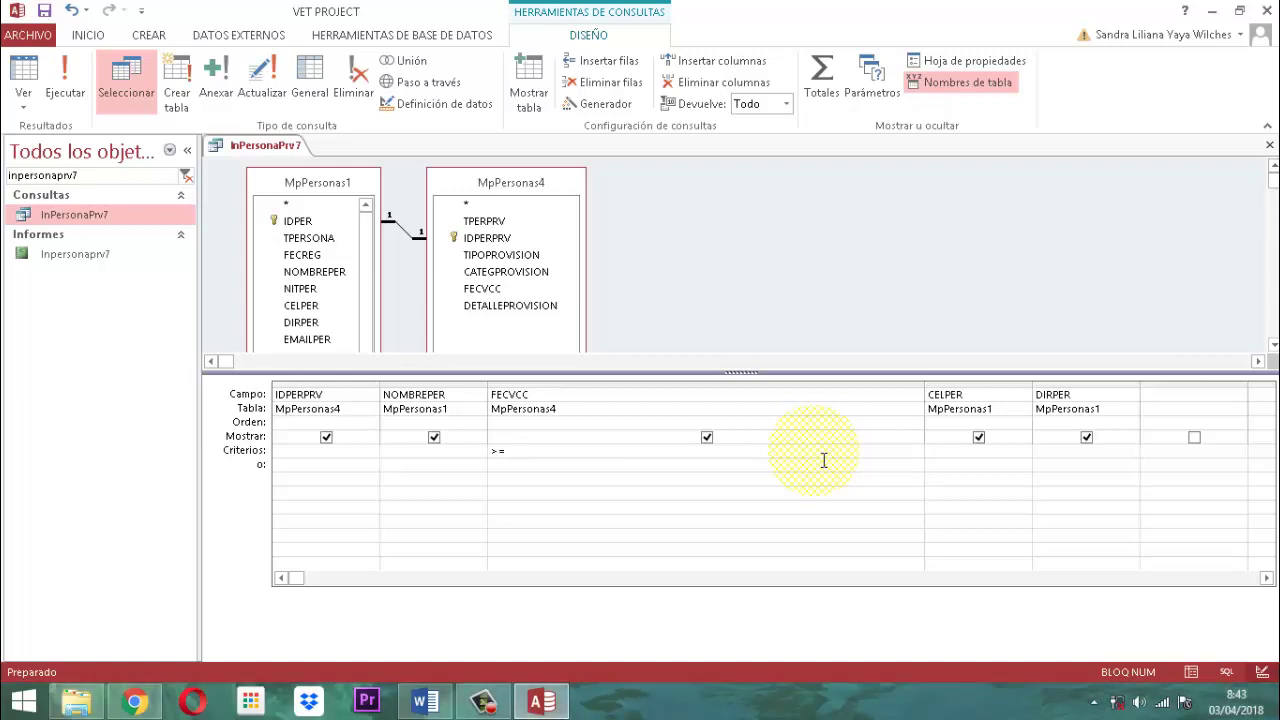
type("[f")
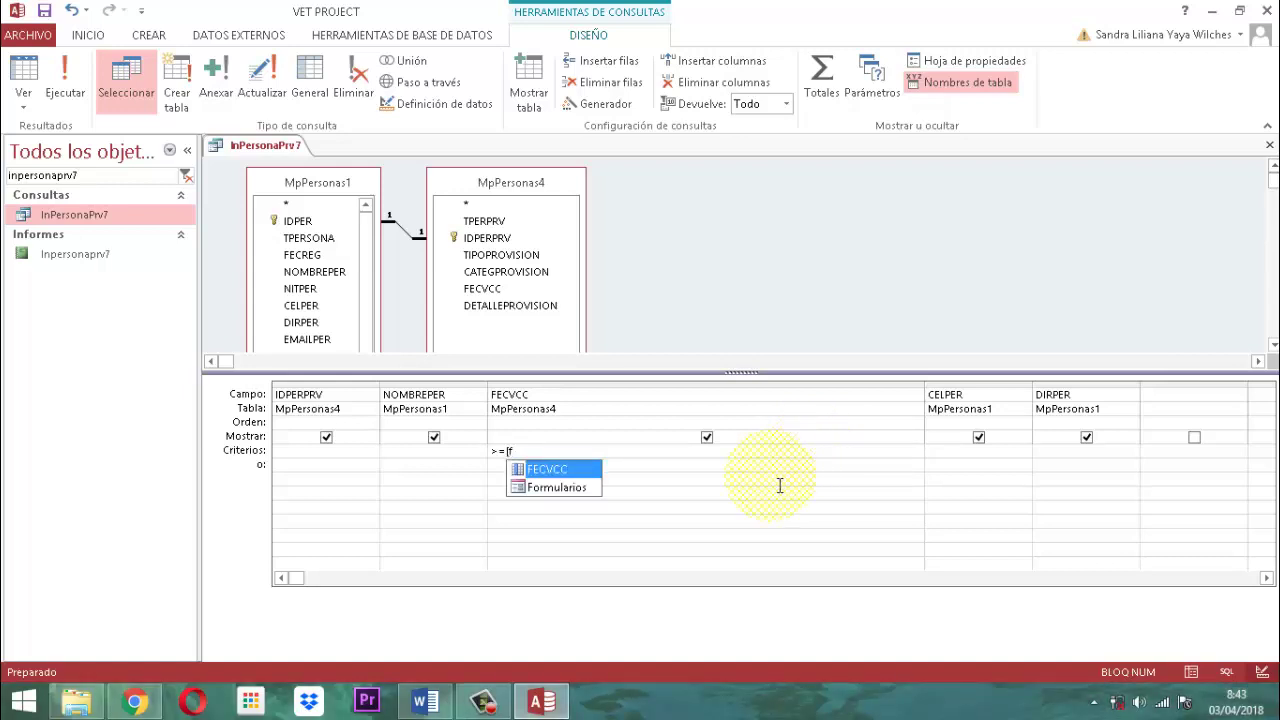
double_click(546, 487)
type("!")
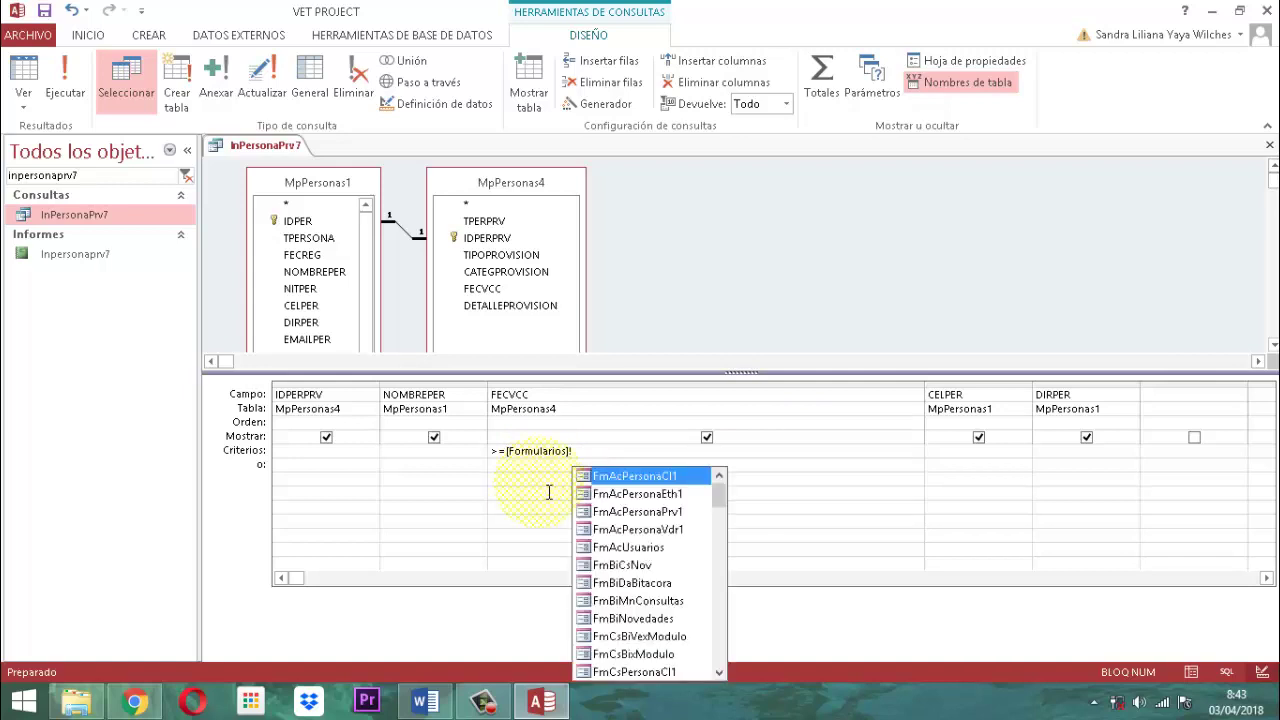
type("fmmenuperso")
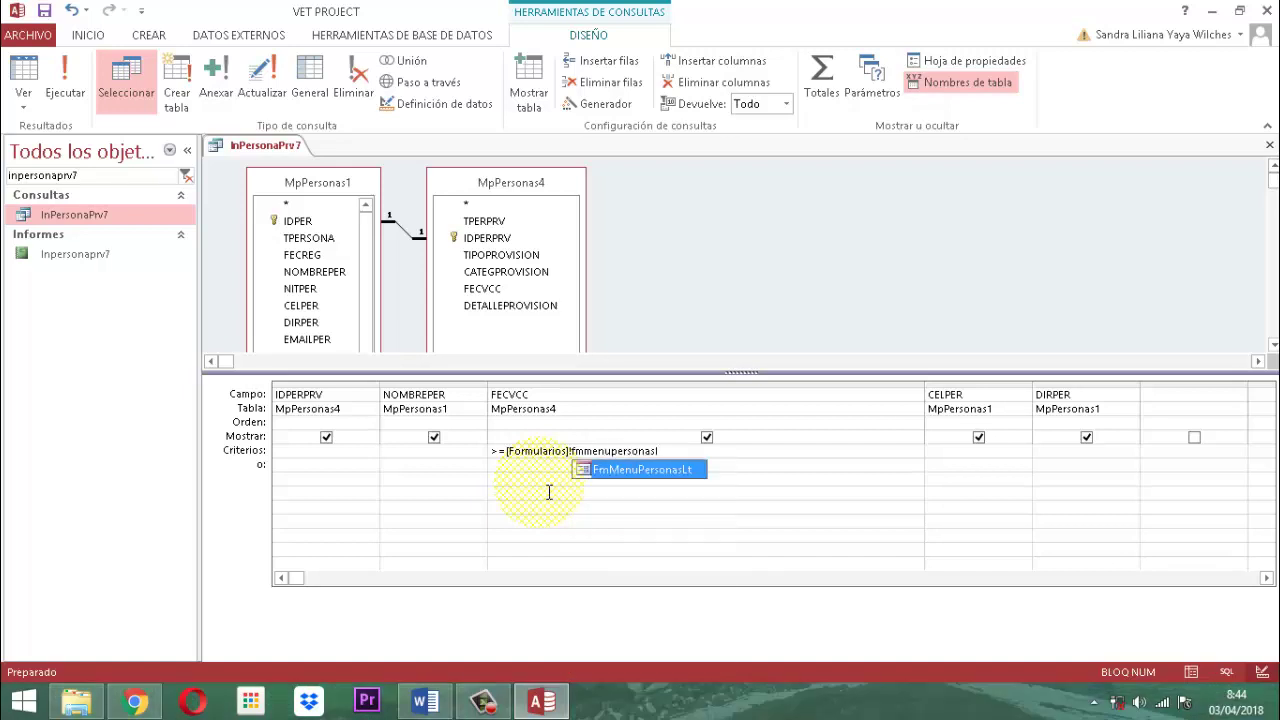
type("nasl")
left_click(641, 472)
type("!")
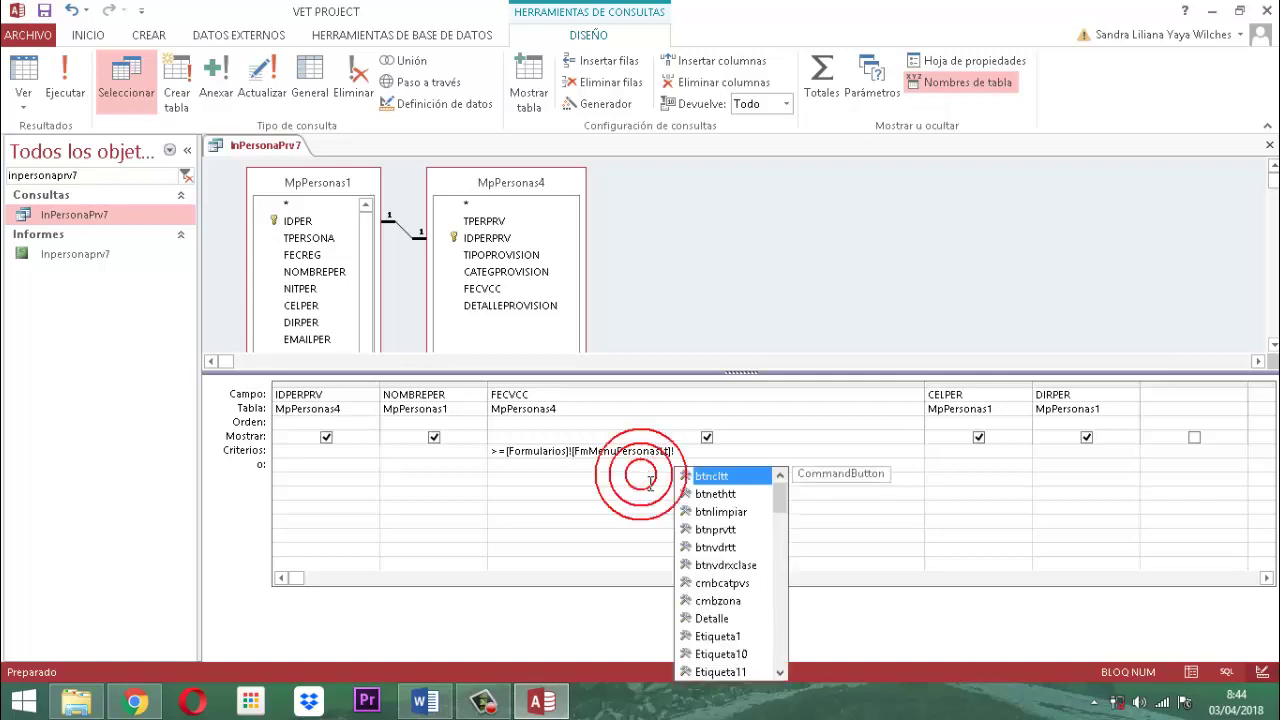
type("fecin")
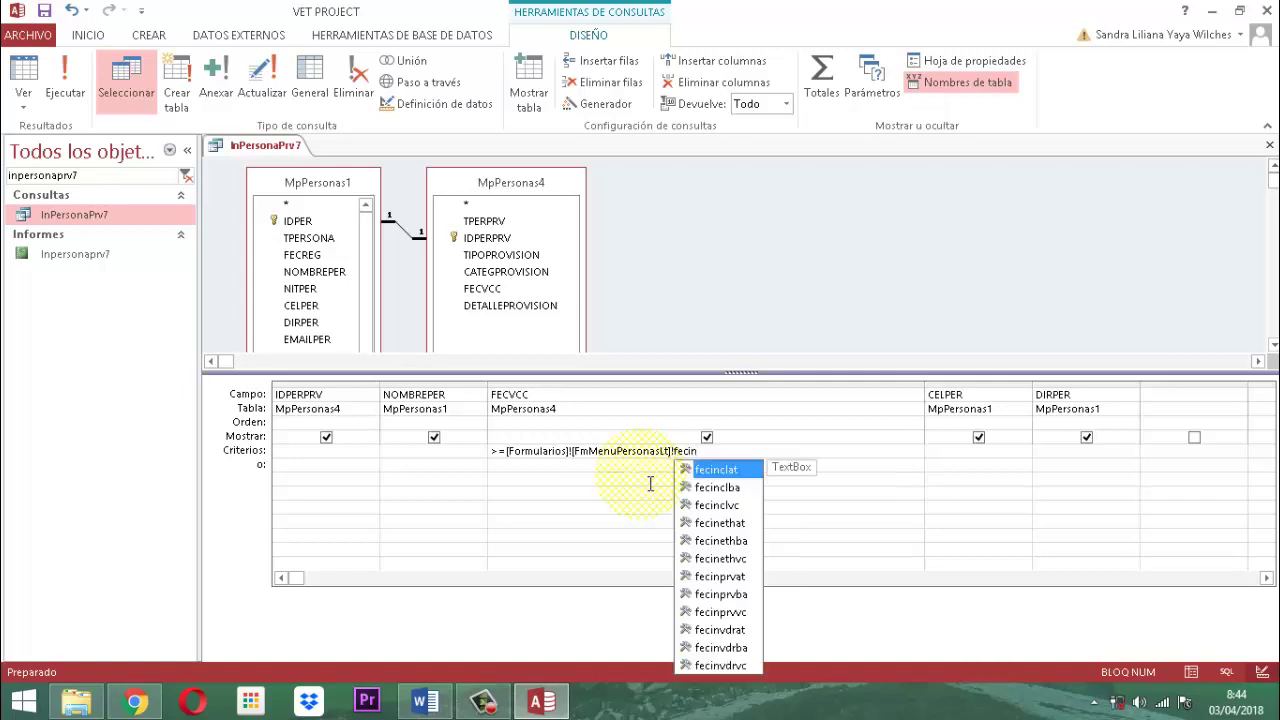
type("prvv")
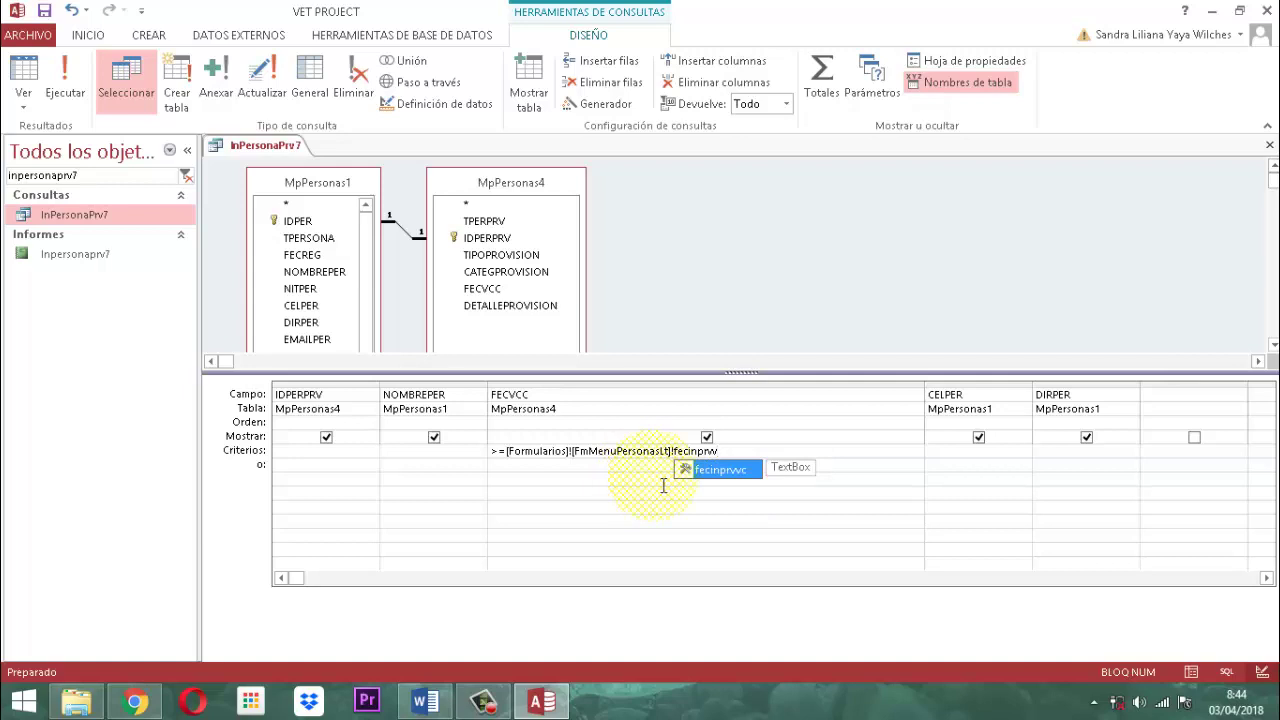
double_click(729, 468)
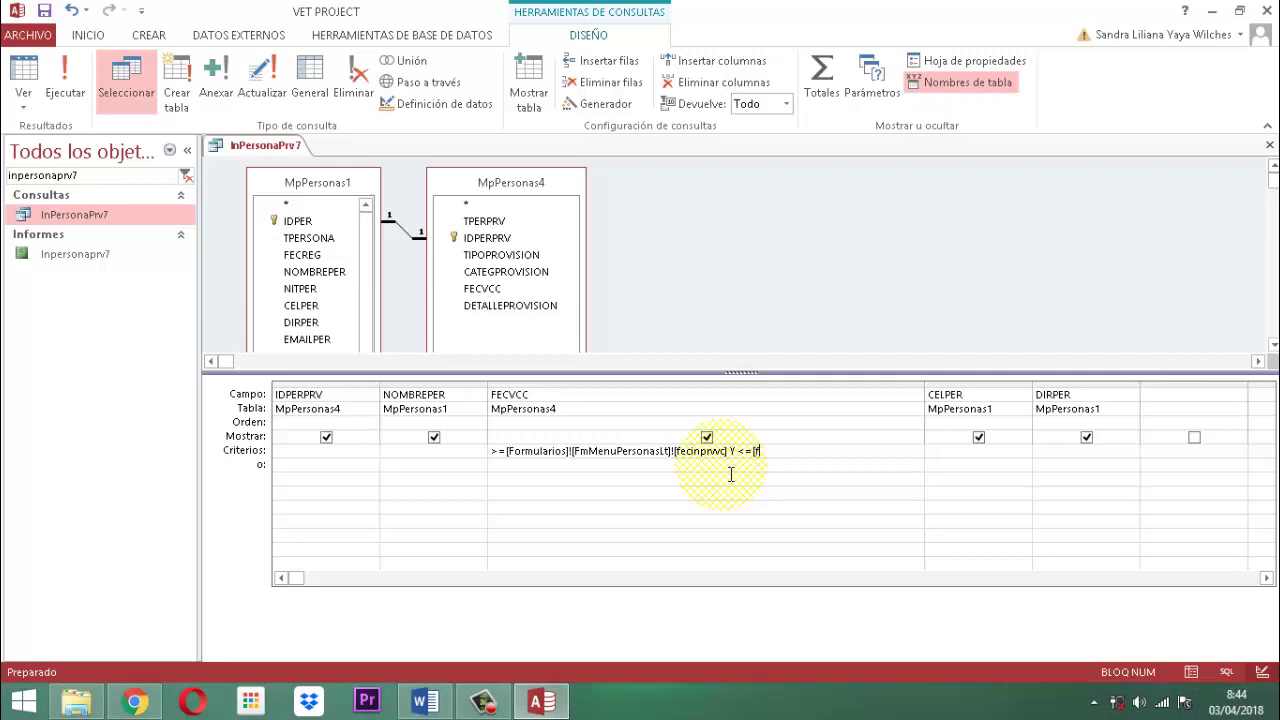
Add the end-date limit [Formularios]![FmMenuPersonasLt]![fecfnprvvc] to the FECVCC criterion.
left_click(812, 488)
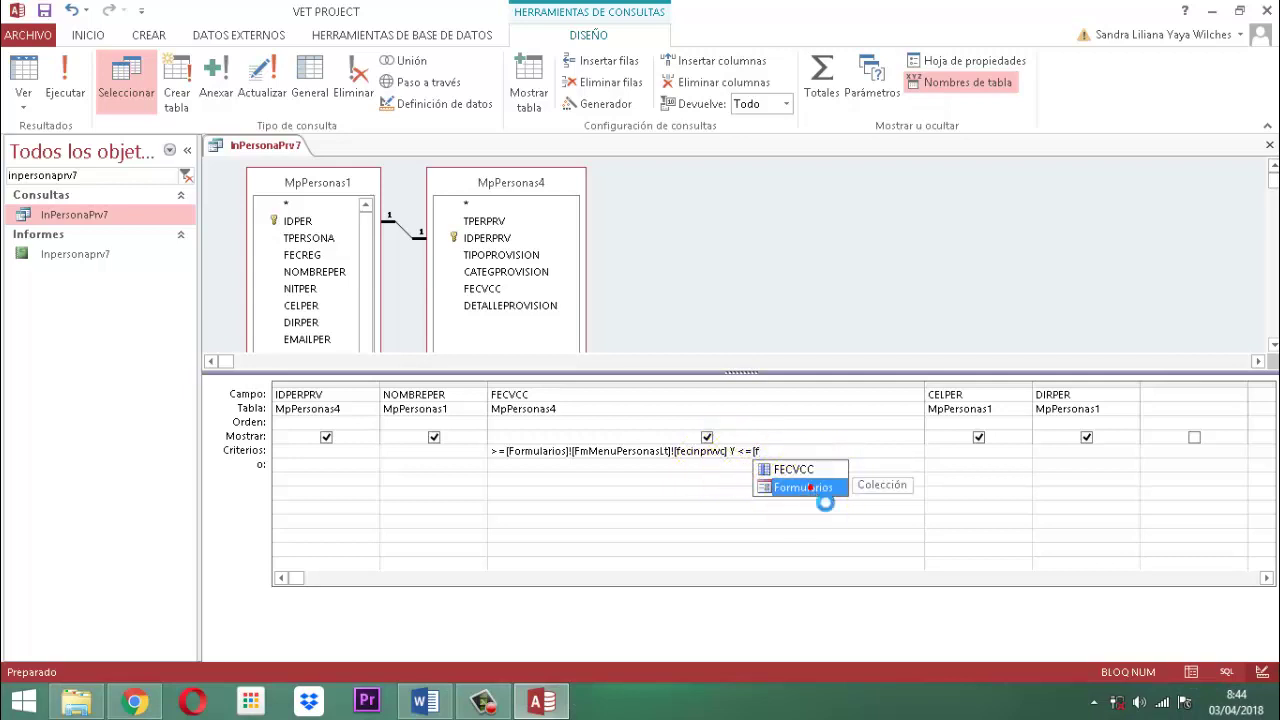
left_click(812, 488)
type("!")
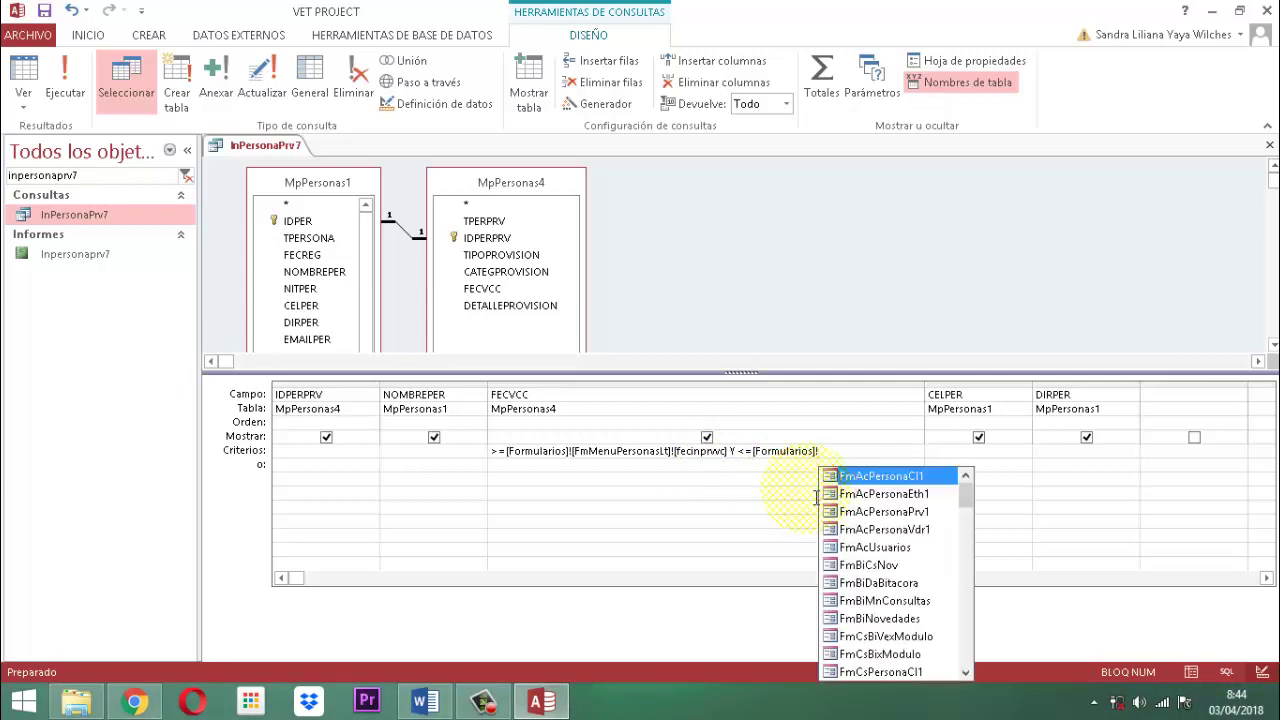
type("fmmenup")
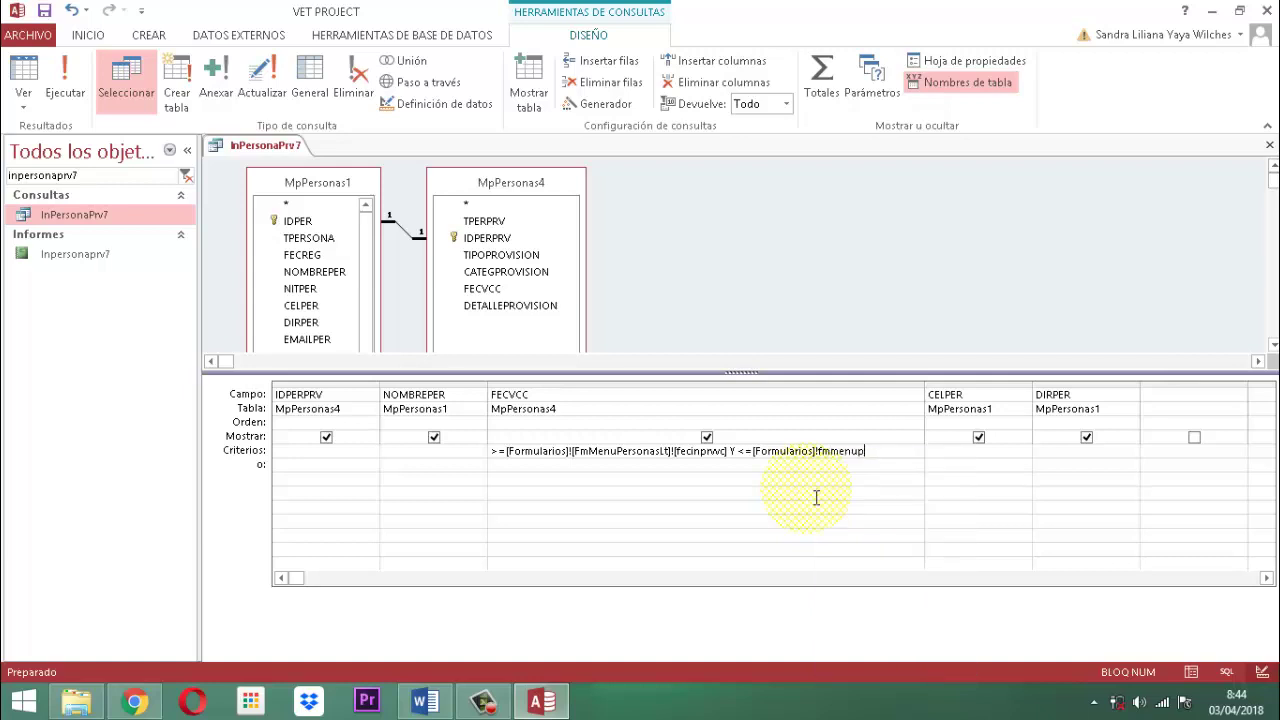
type("ersonasl")
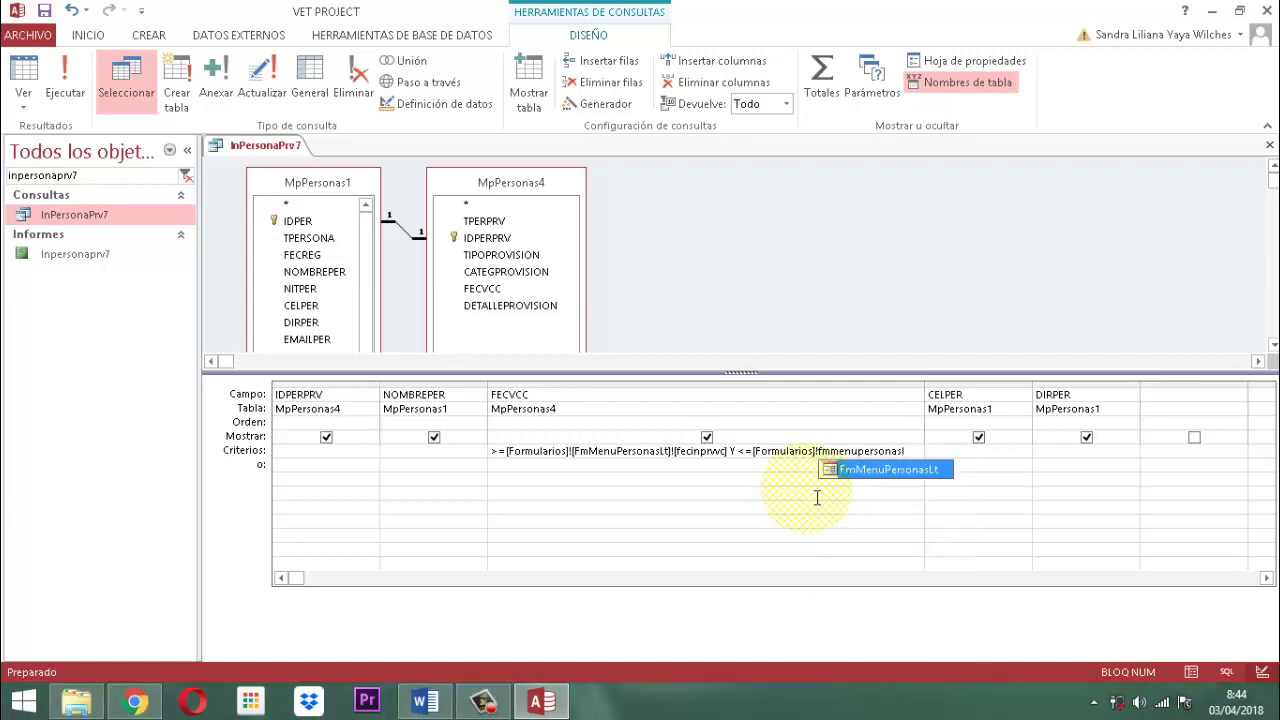
double_click(893, 470)
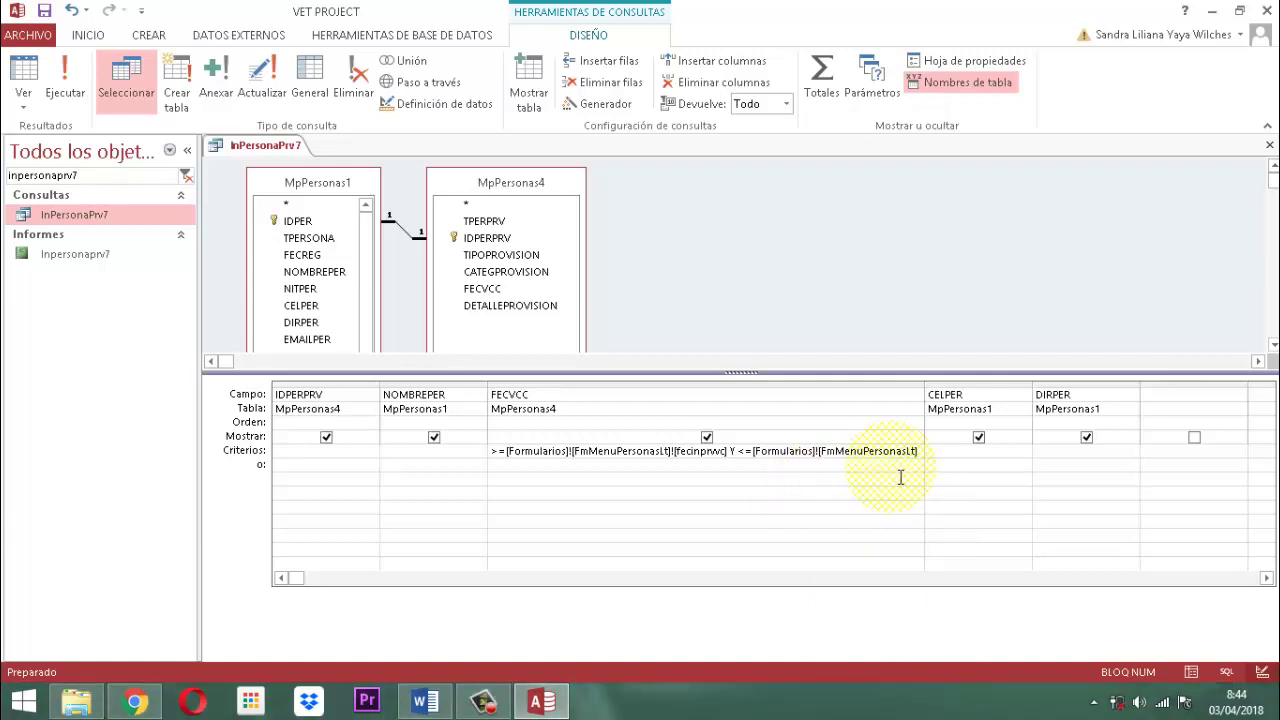
type("!fec")
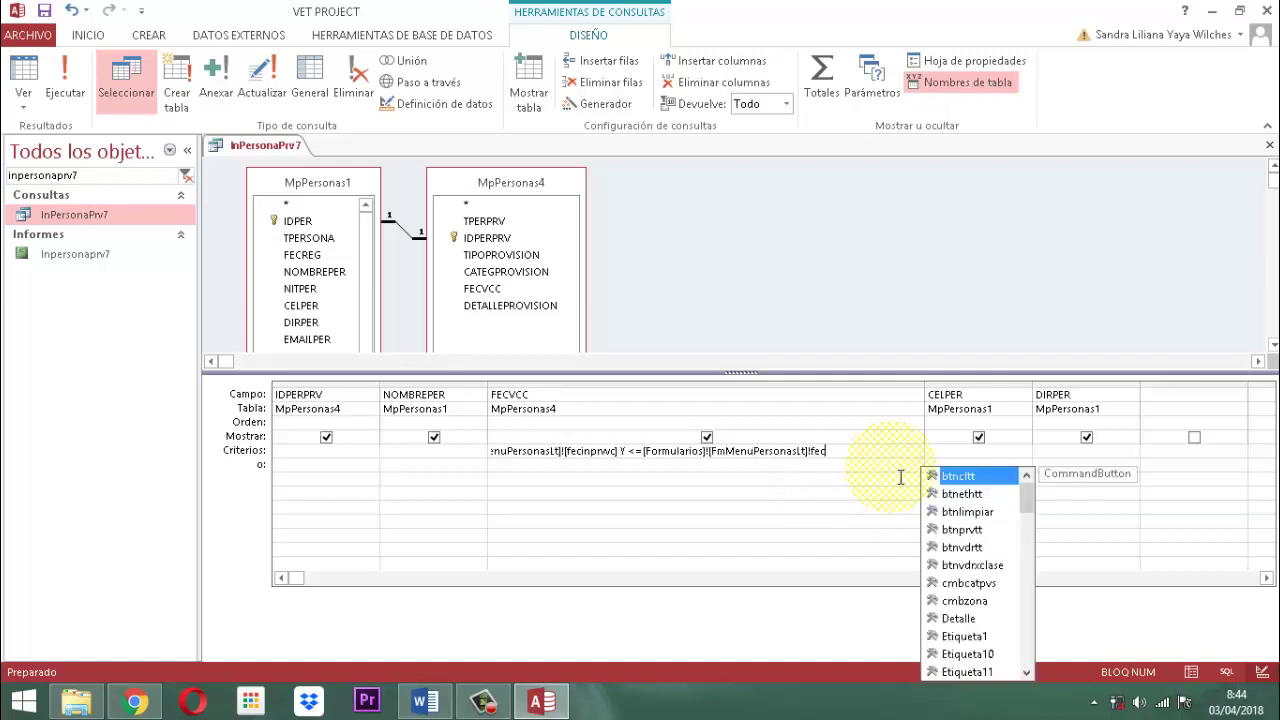
type("fnp")
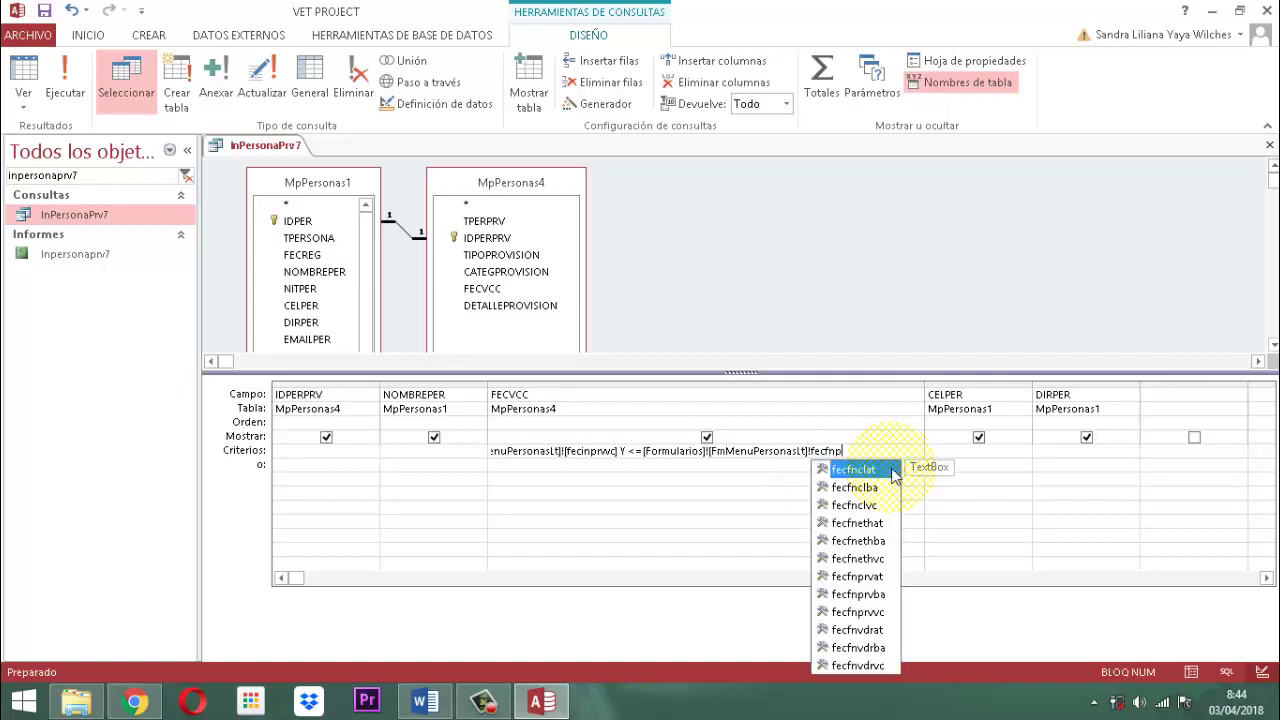
type("rvv")
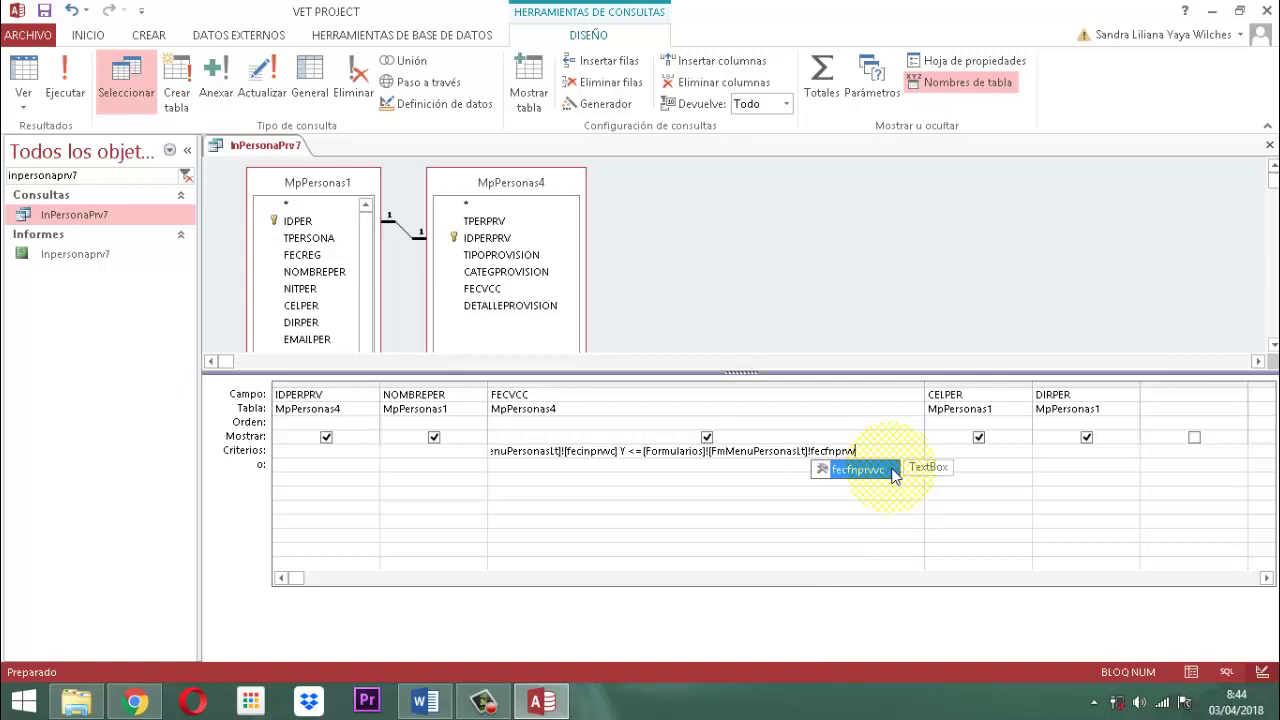
double_click(891, 470)
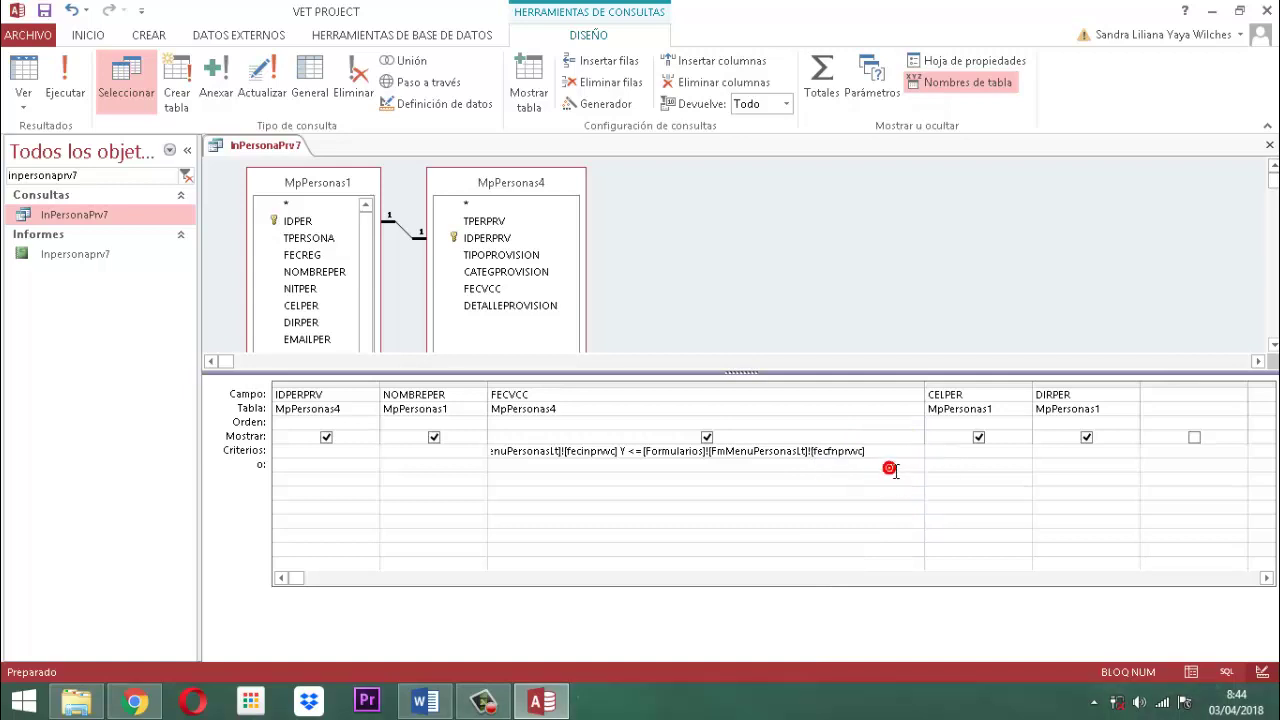
right_click(268, 146)
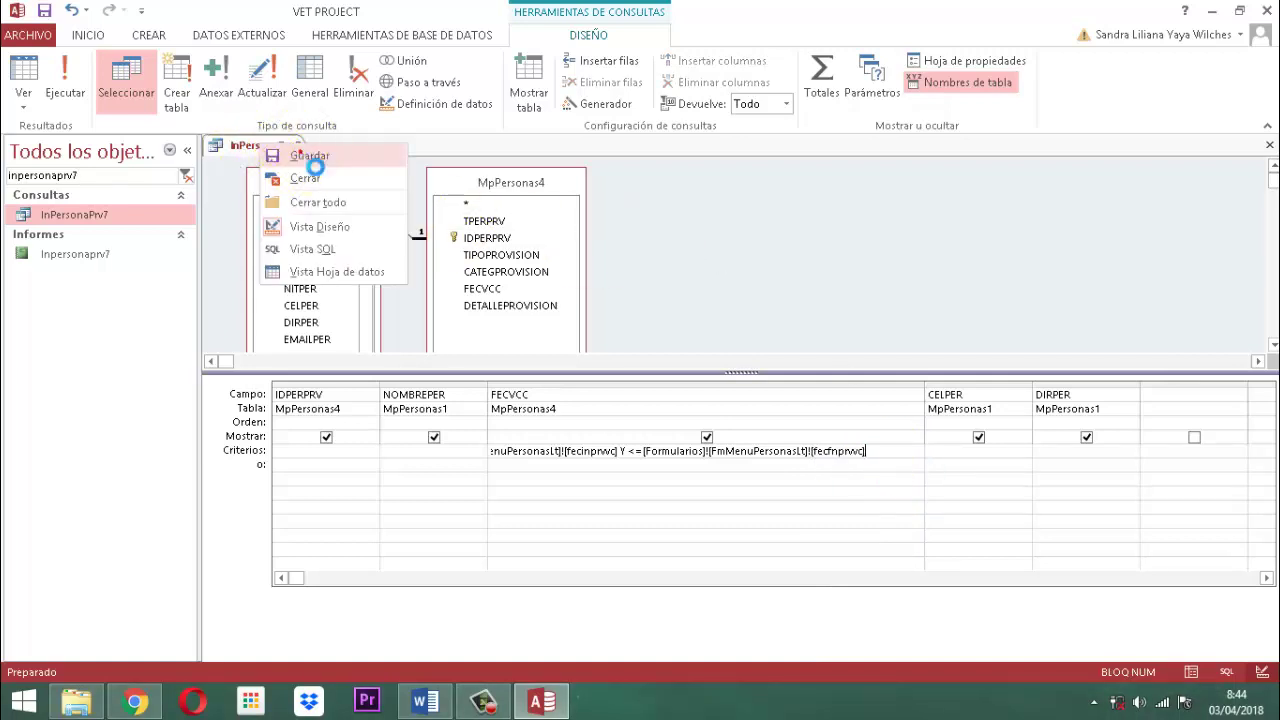
Save and close the InPersonaPrv7 query.
left_click(303, 157)
right_click(278, 146)
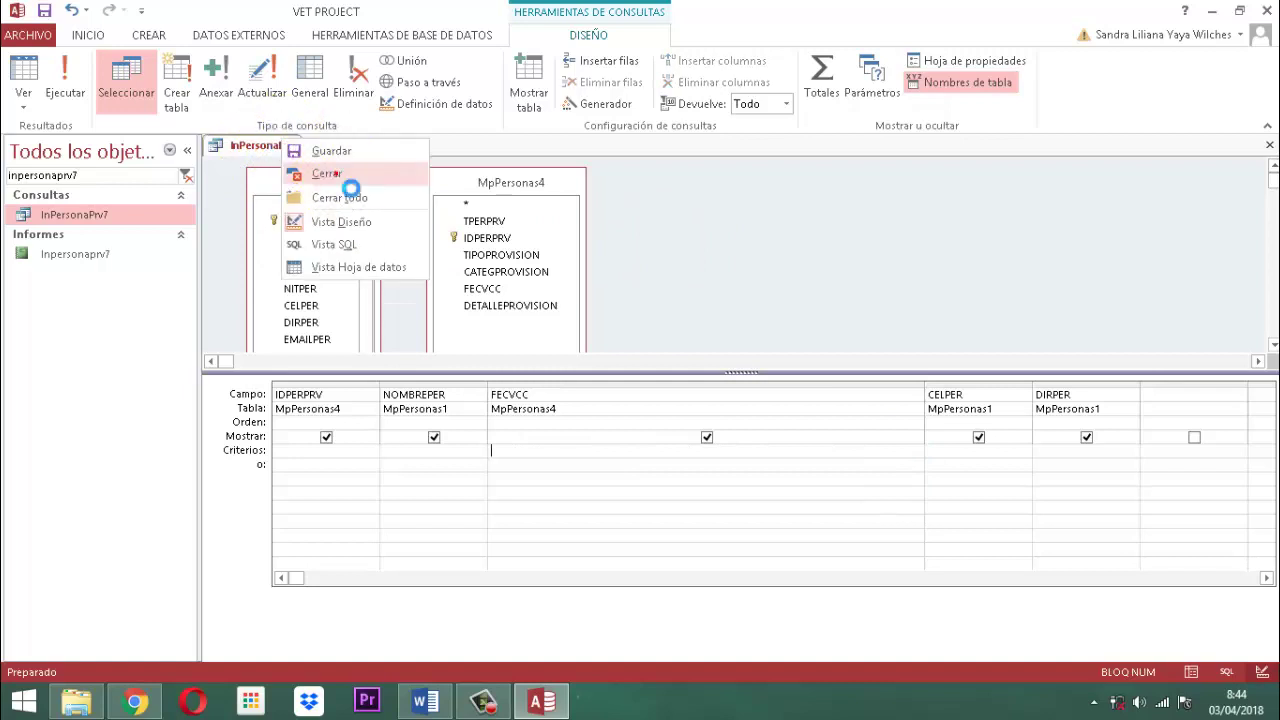
left_click(336, 174)
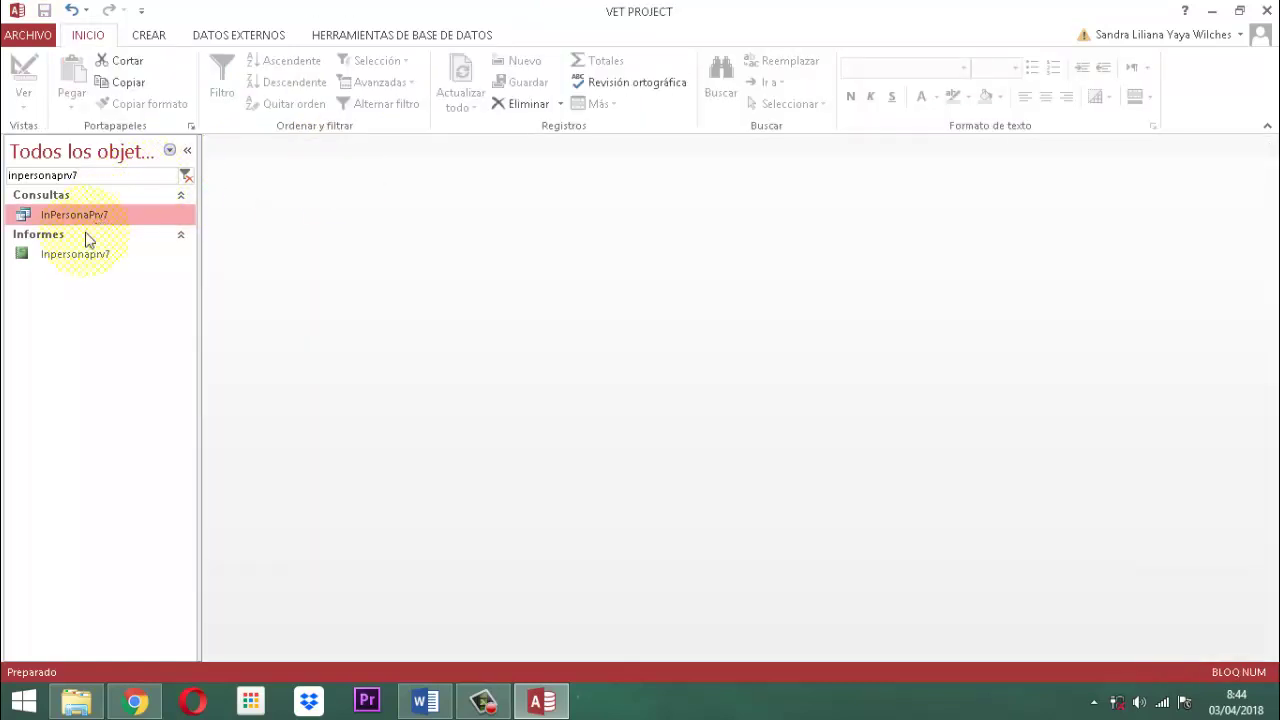
In Design view, give the Inpersonaprv7 report Horizontal orientation, Legal paper and Estrecho margins.
left_click(68, 253)
right_click(67, 253)
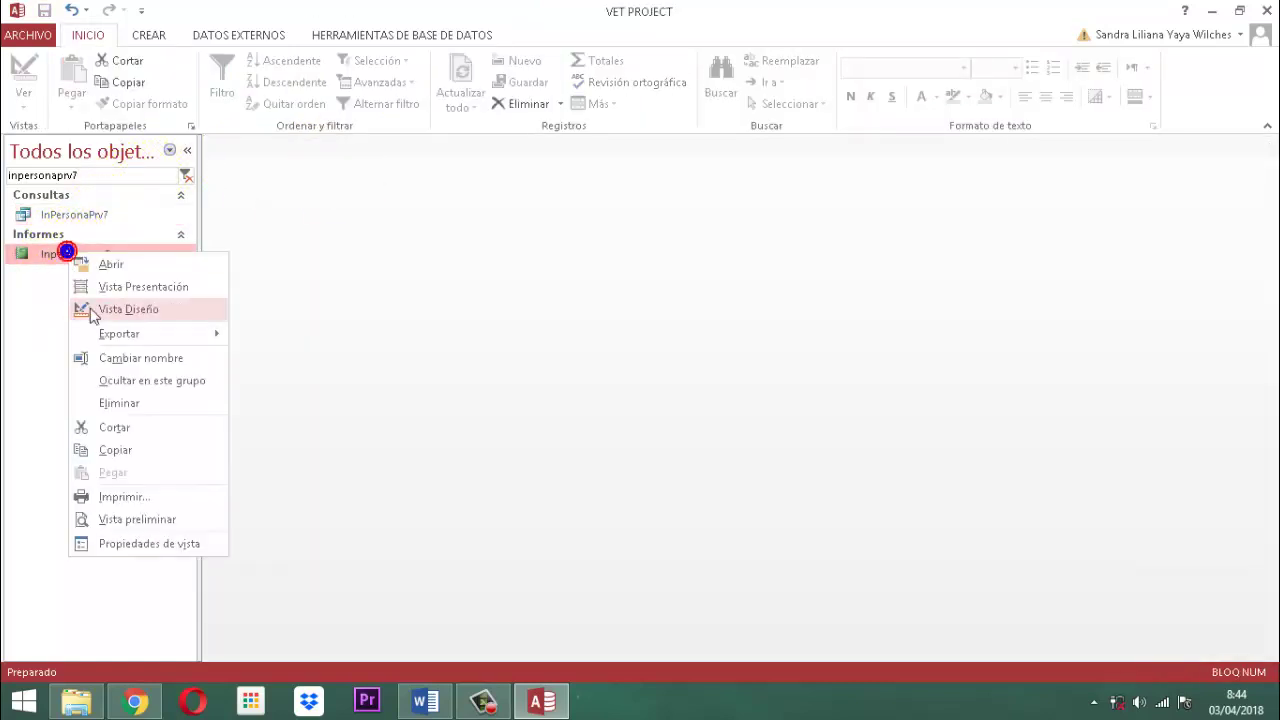
left_click(148, 310)
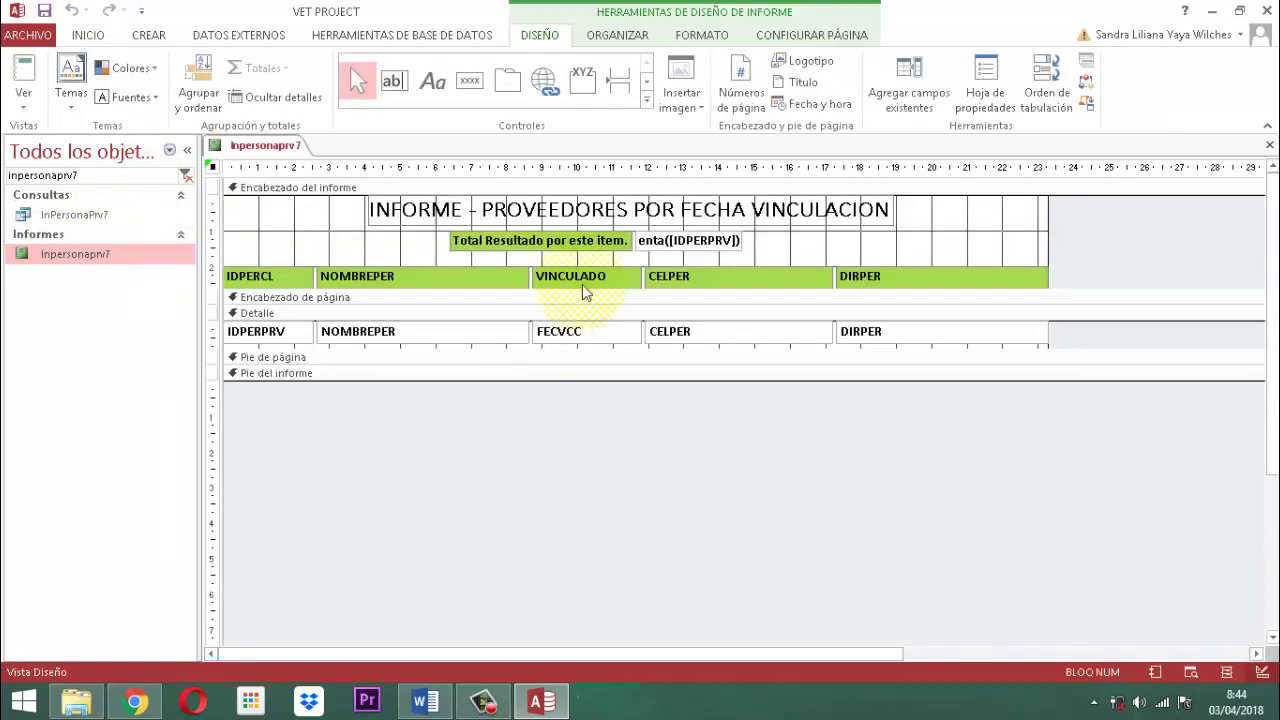
left_click(790, 38)
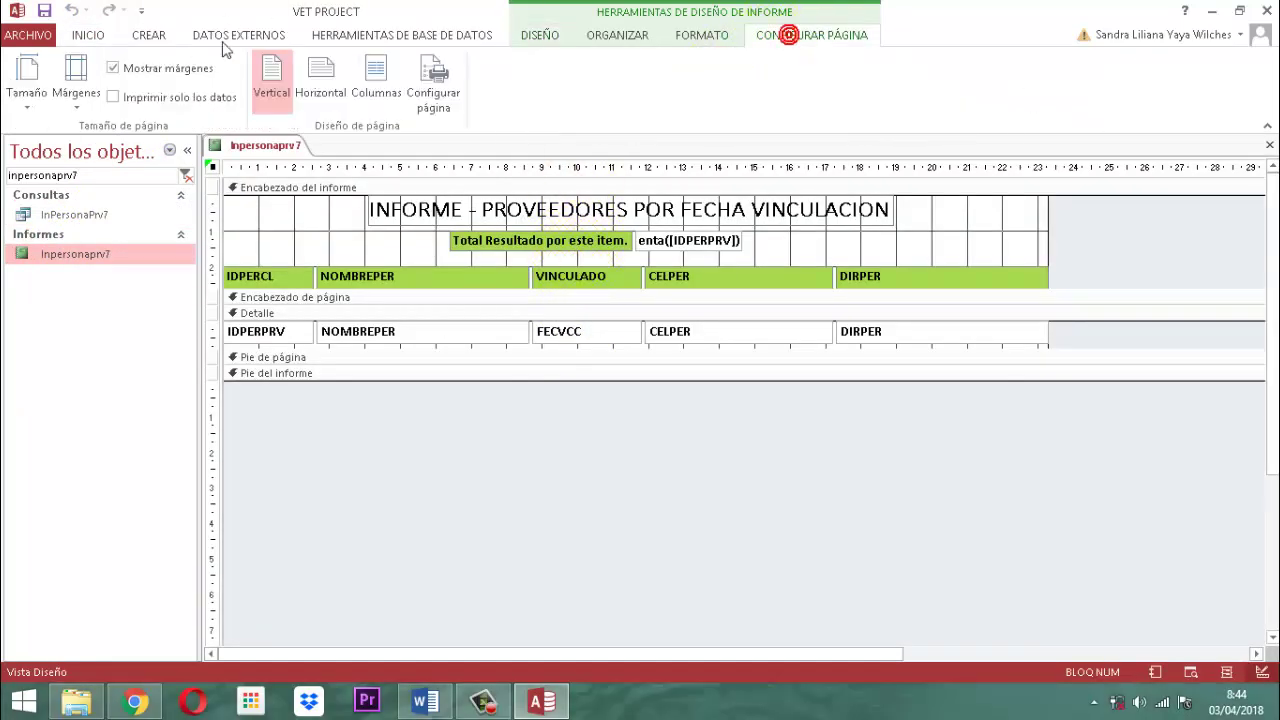
left_click(321, 106)
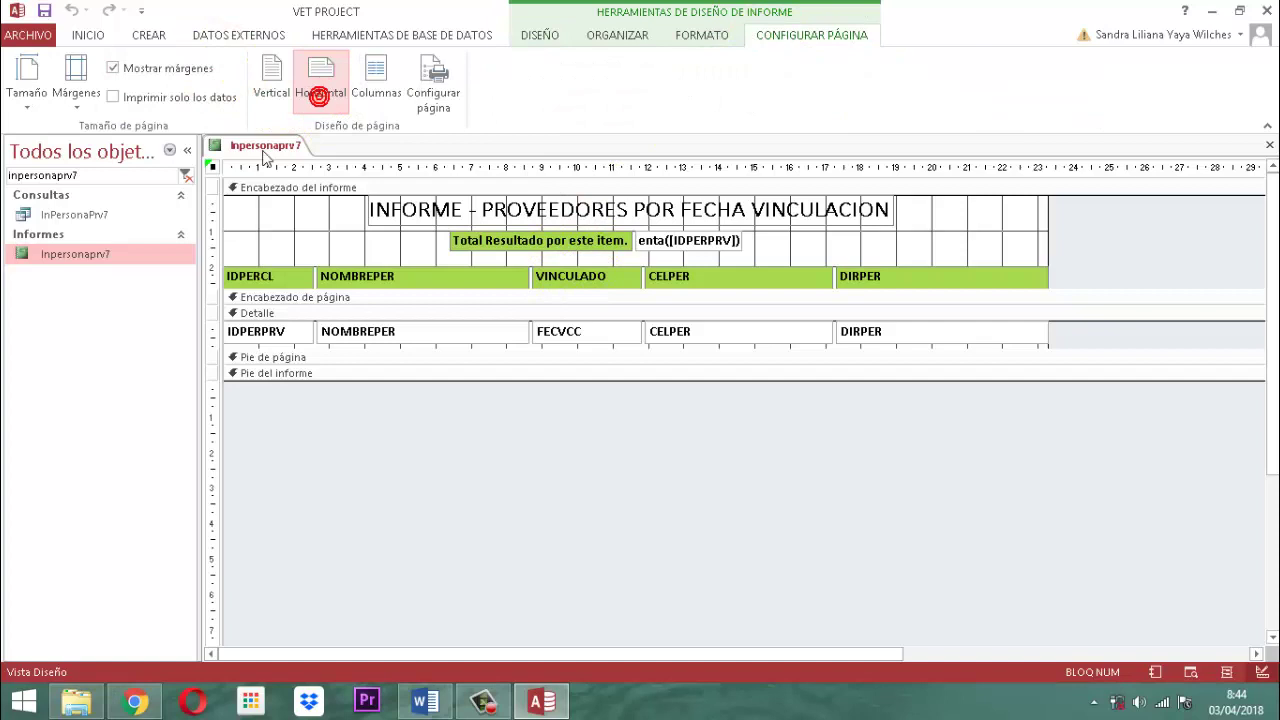
left_click(27, 100)
left_click(45, 175)
left_click(75, 92)
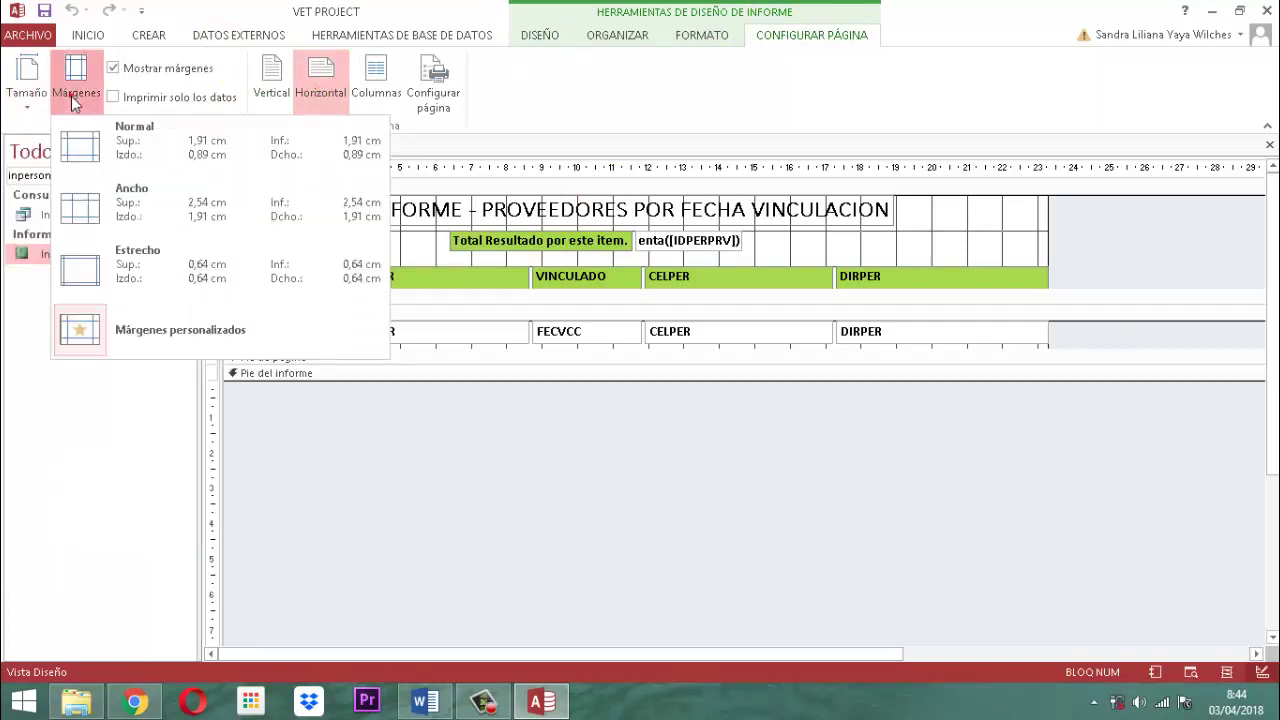
left_click(76, 272)
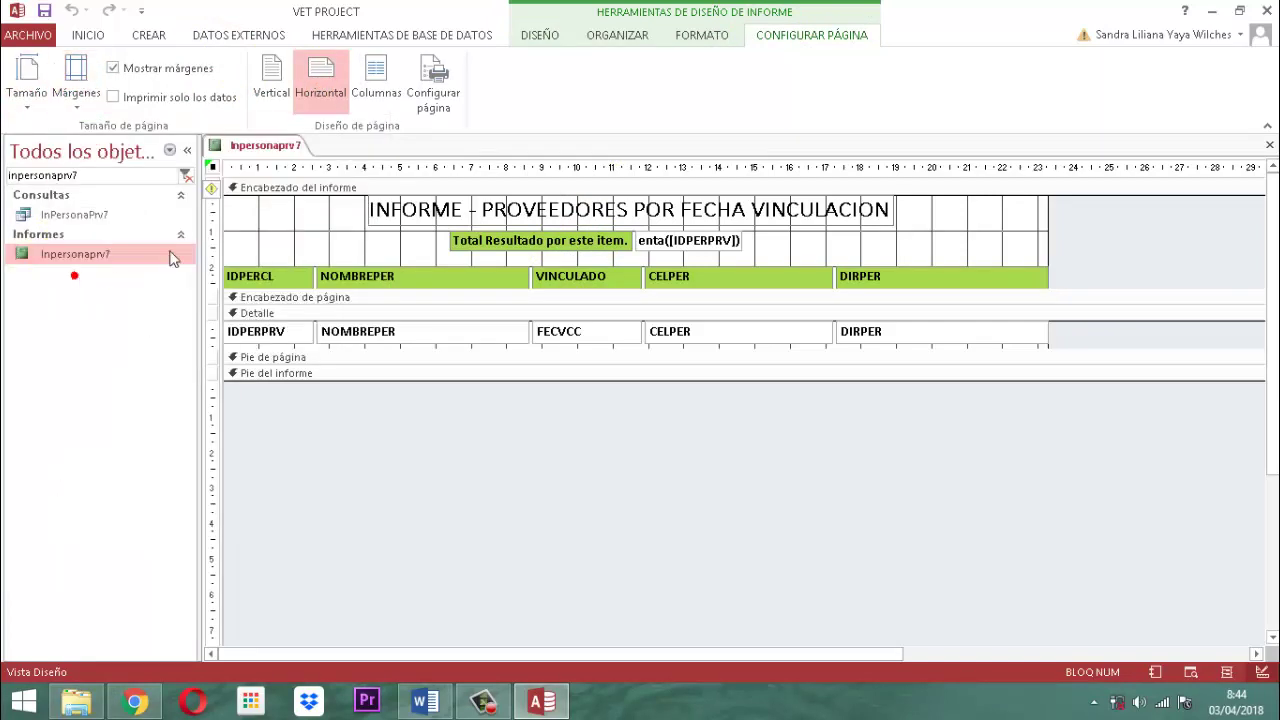
Close the Inpersonaprv7 report from its document tab.
right_click(263, 147)
left_click(263, 140)
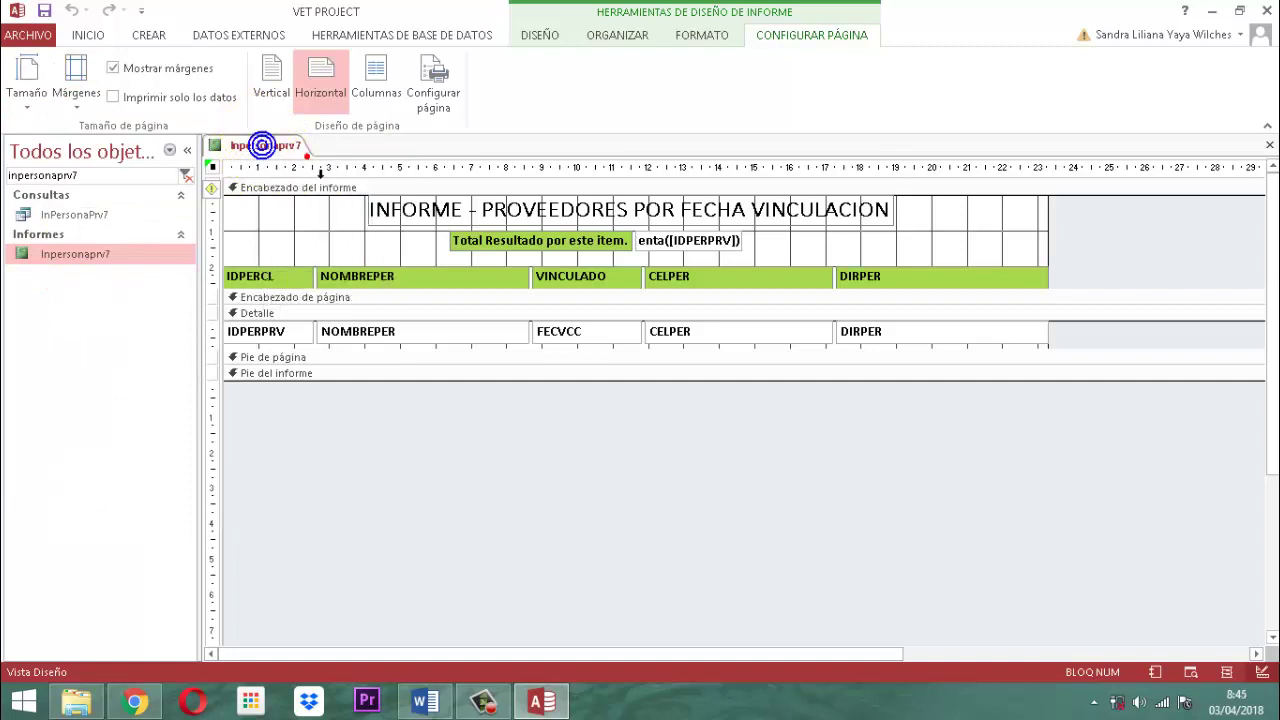
right_click(276, 158)
left_click(318, 191)
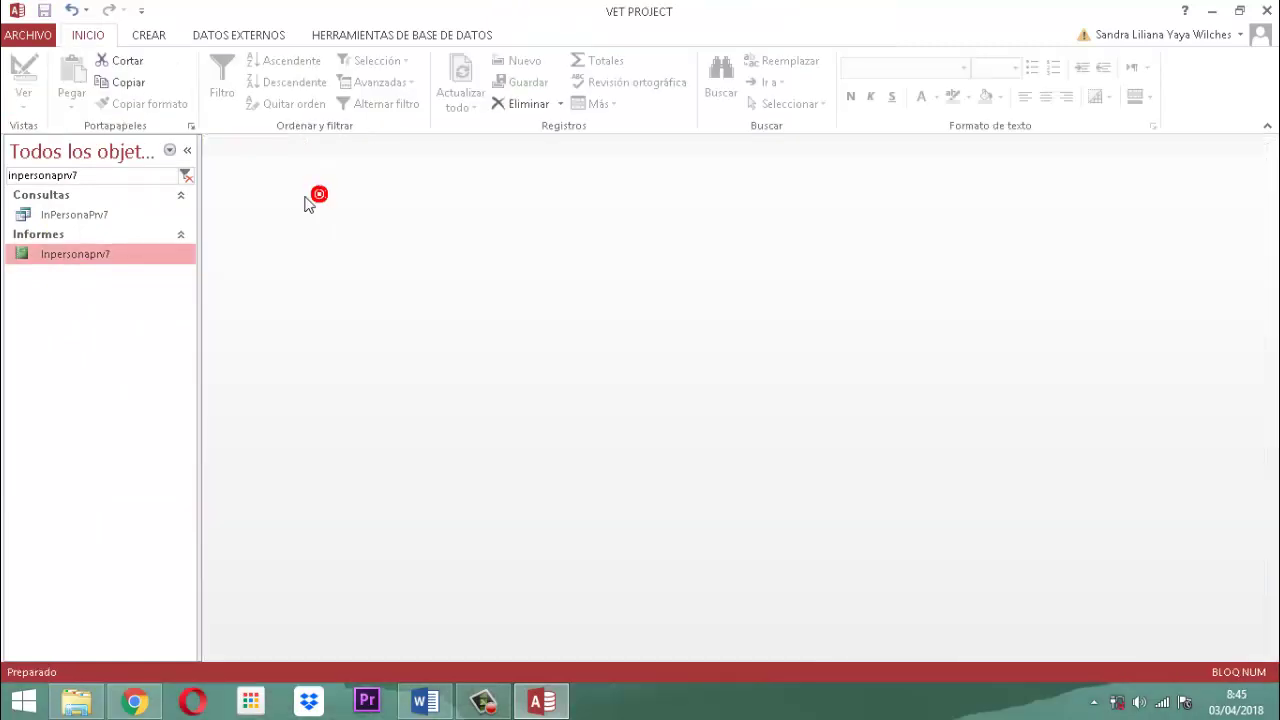
Find and open the PANEL PRINCIPAL form, then go to the PERSONAS module.
left_click(185, 177)
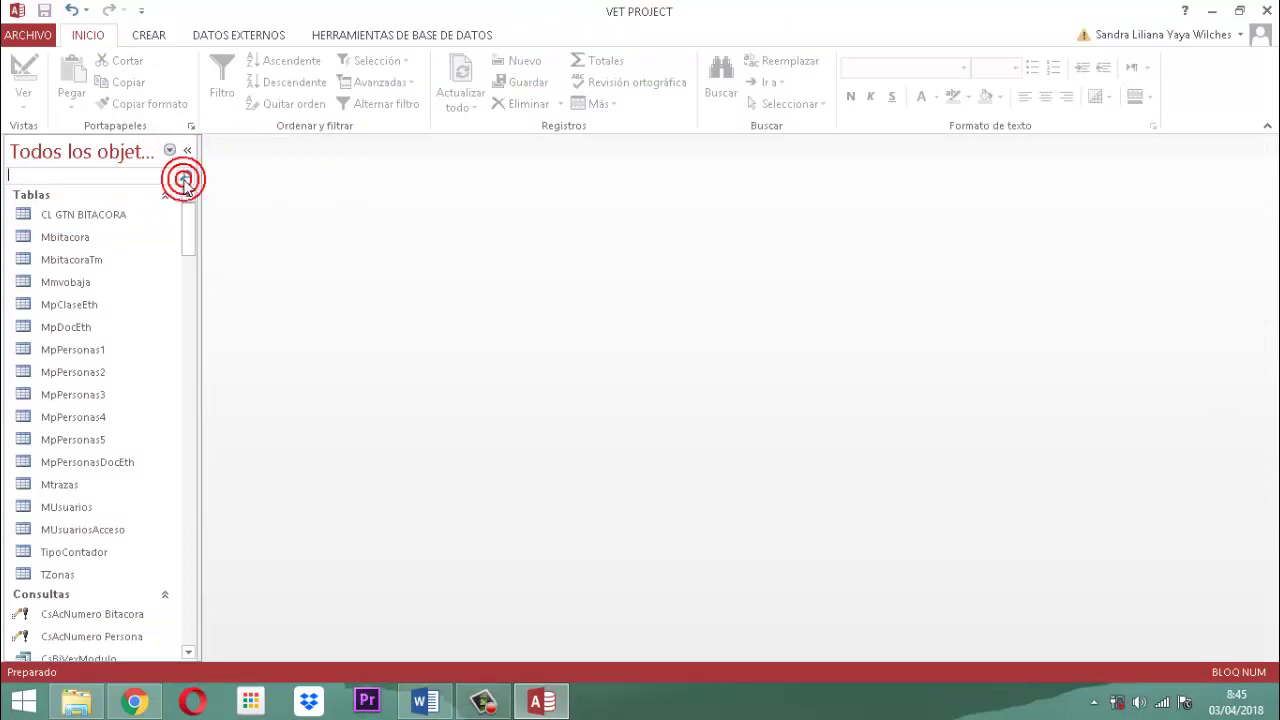
type("panelk p")
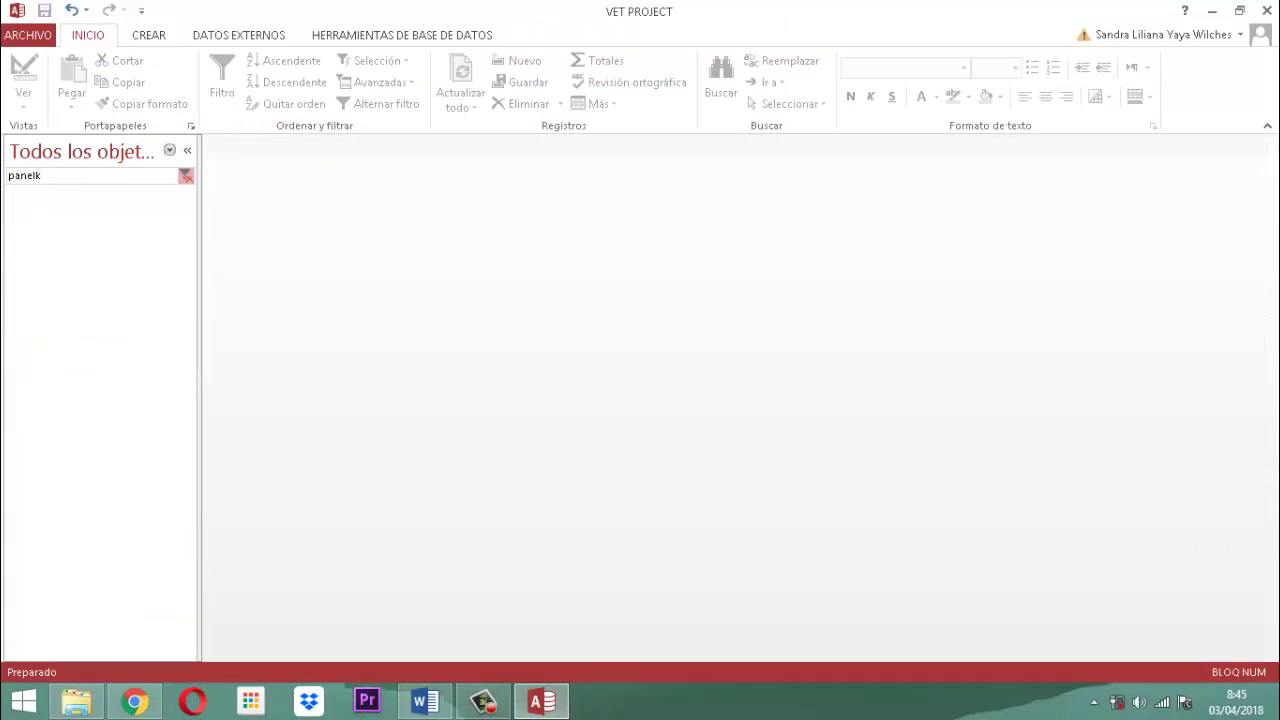
key("BackSpace")
key("BackSpace")
key("BackSpace")
key("BackSpace")
type("nel pr")
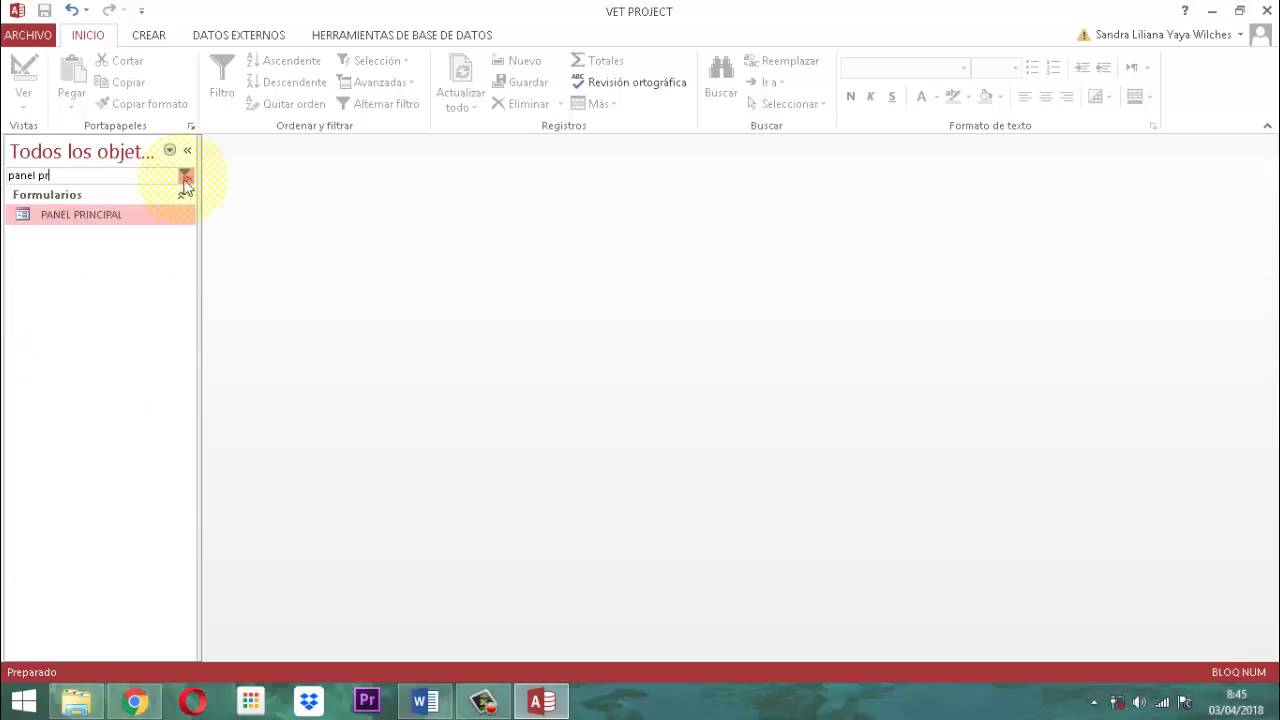
key("Return")
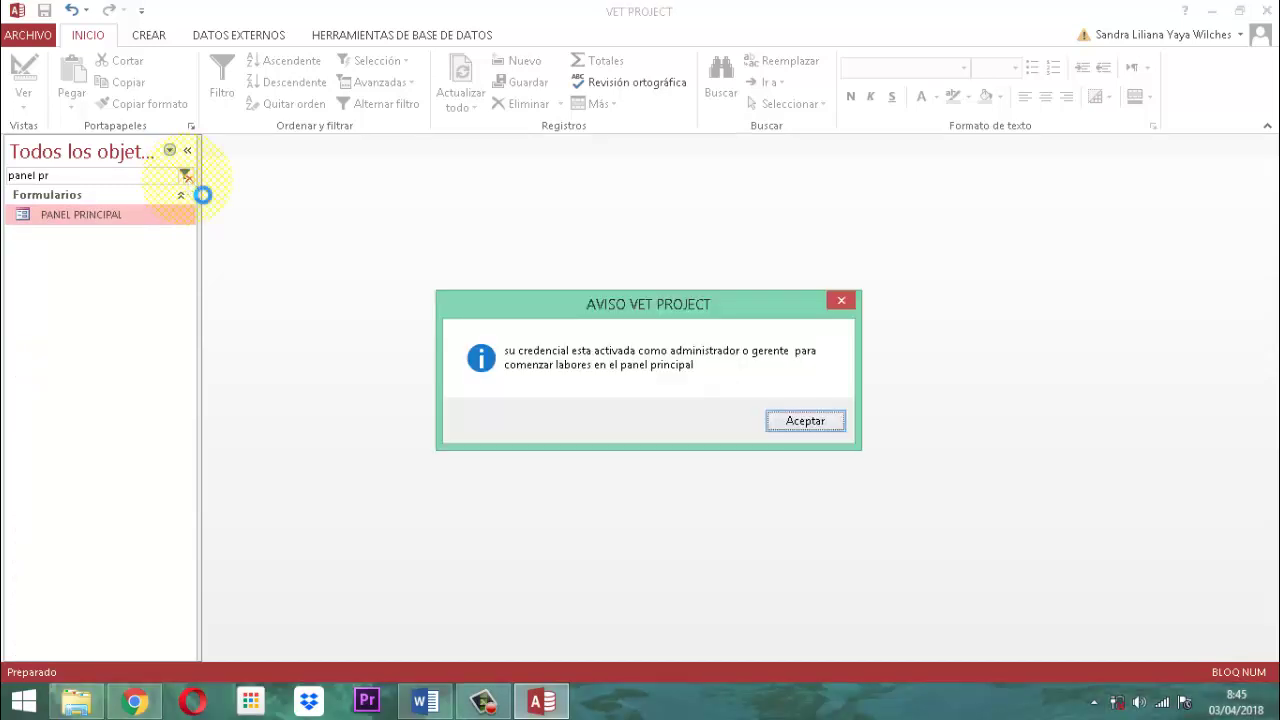
key("Return")
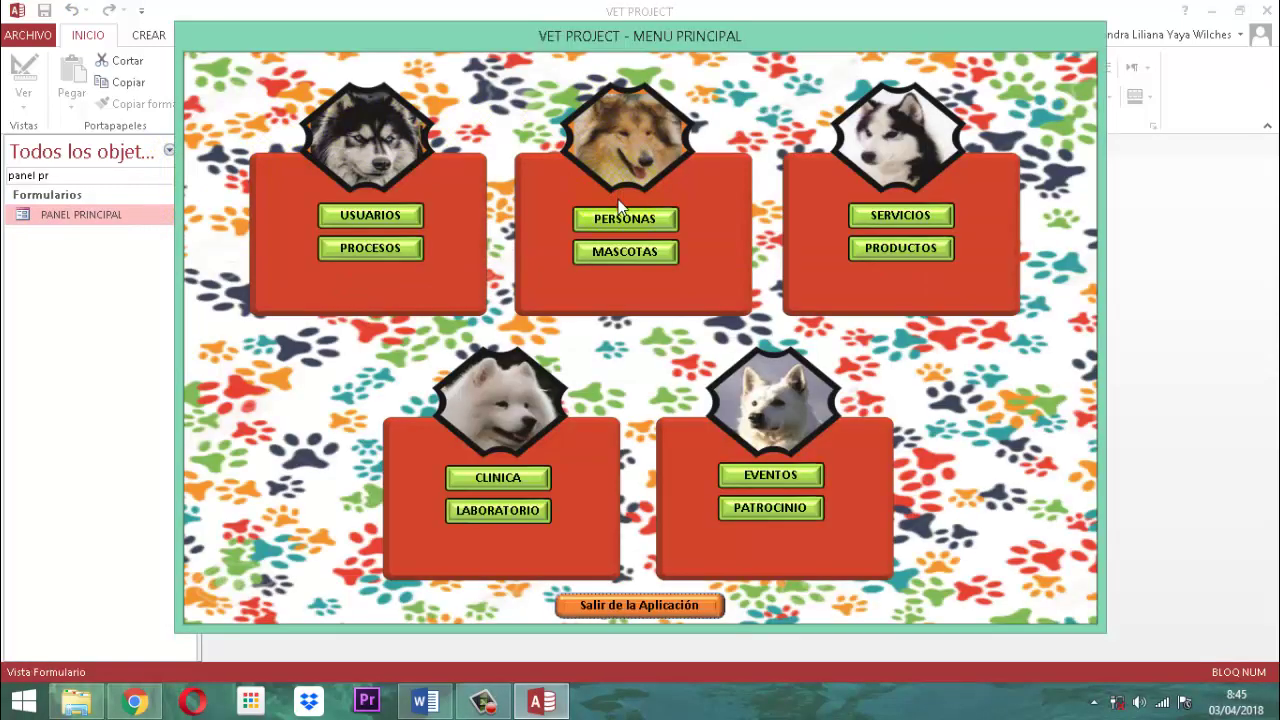
left_click(620, 215)
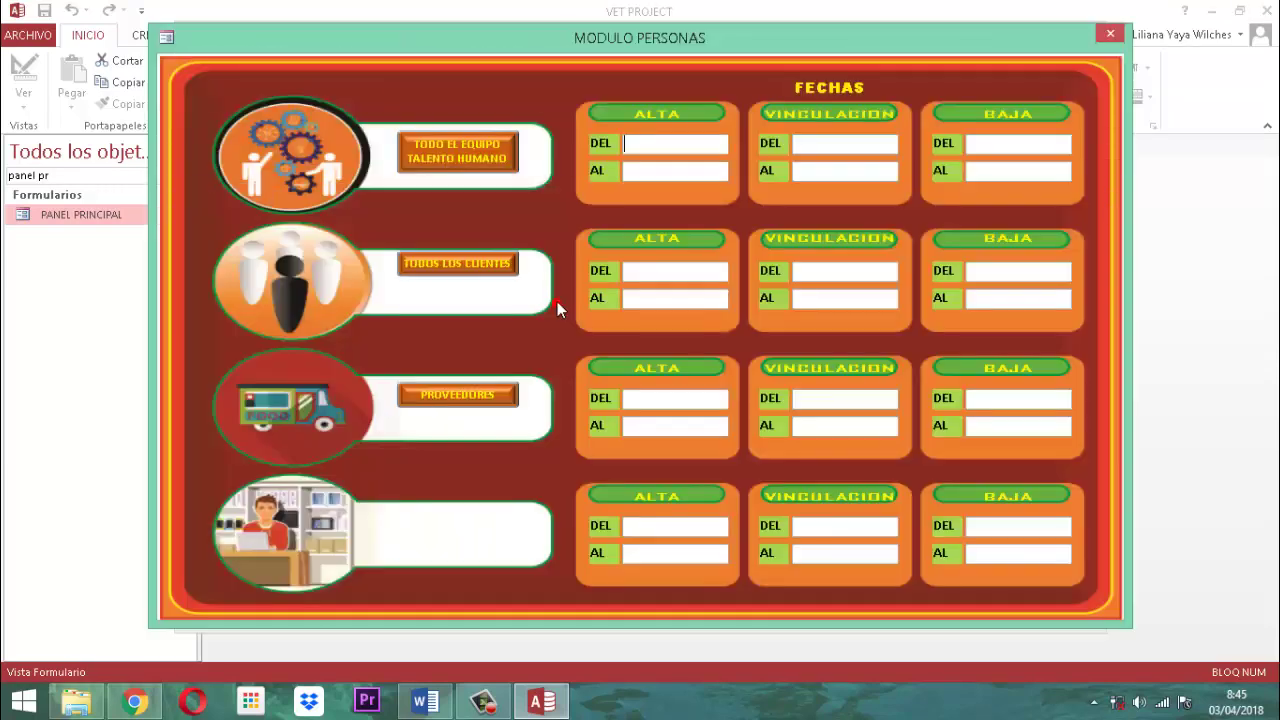
Enter 01/02/2018 to 03/04/2018 as the Proveedores vinculación range and run the report.
left_click(795, 398)
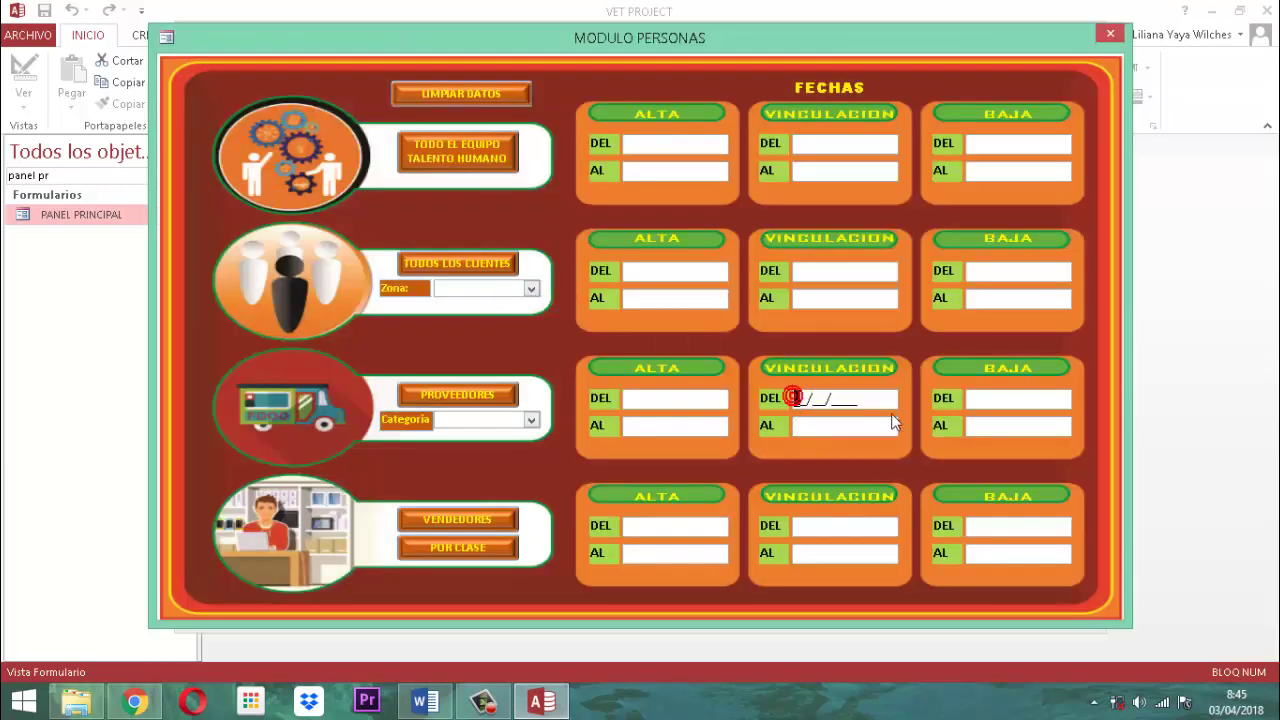
type("01/02/201")
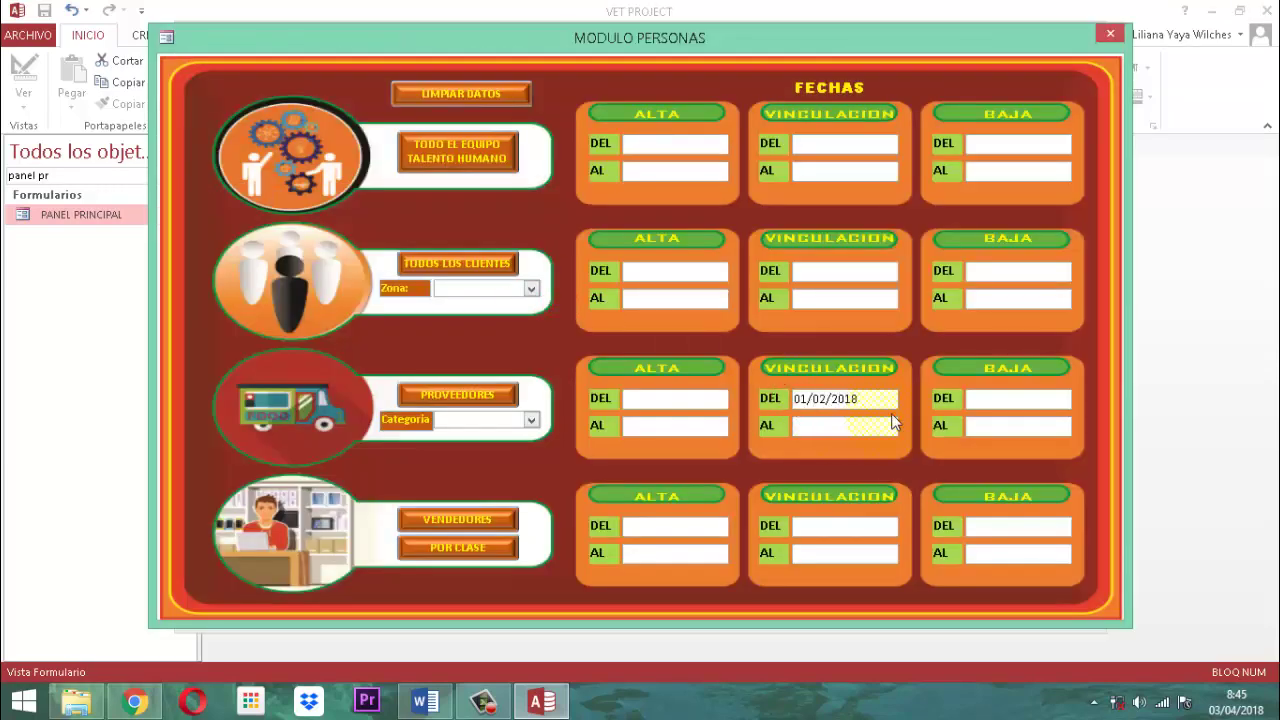
type("8")
key("Tab")
type("03042018")
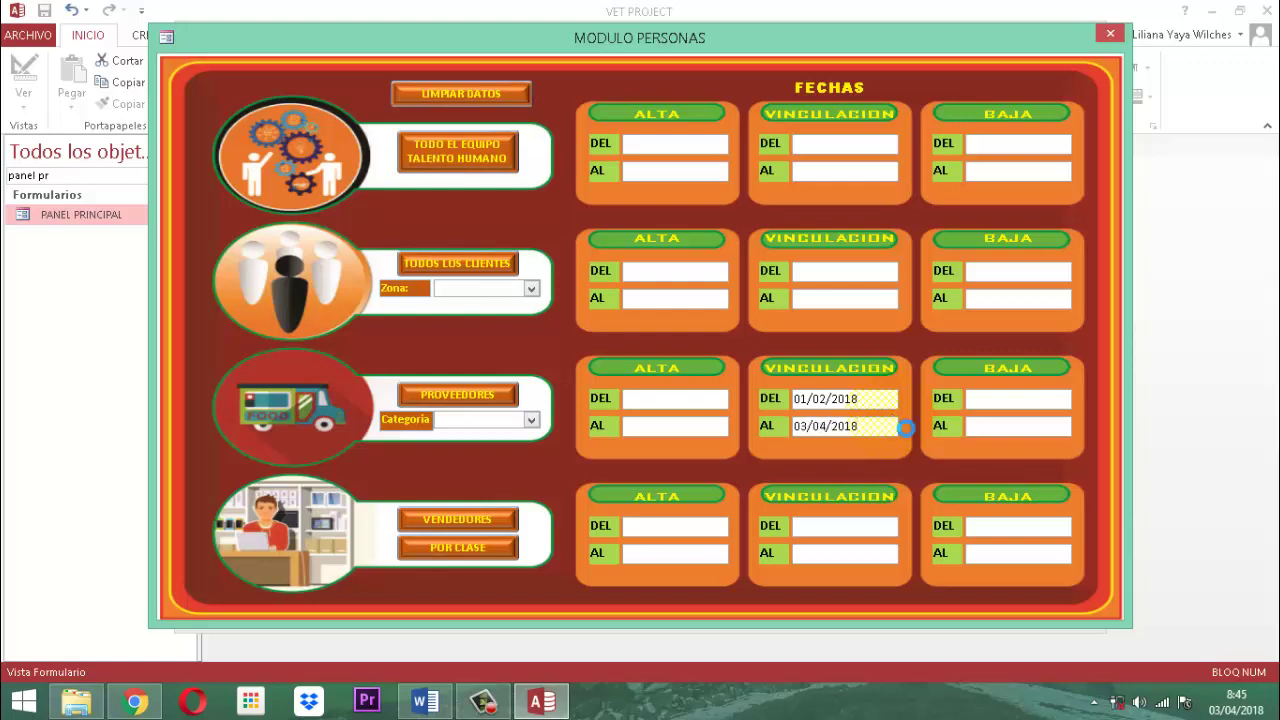
key("Return")
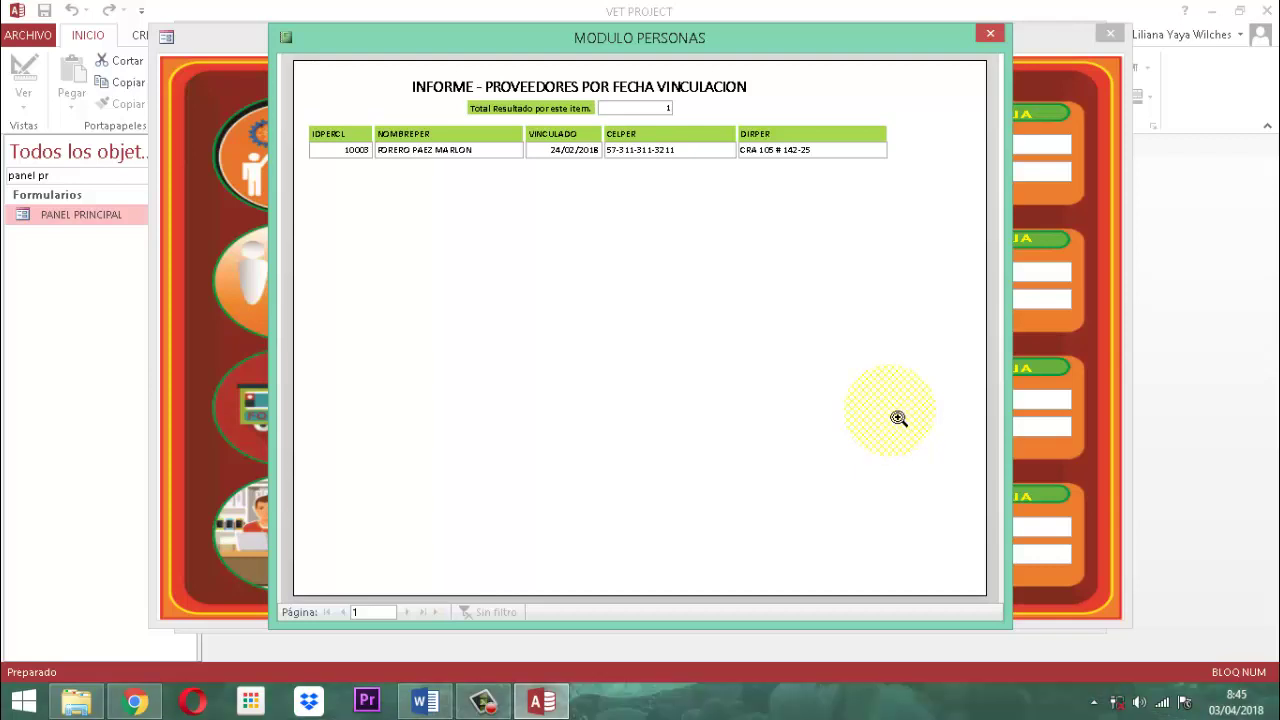
Close the suppliers report, clear the entered dates and close MODULO PERSONAS.
left_click(990, 35)
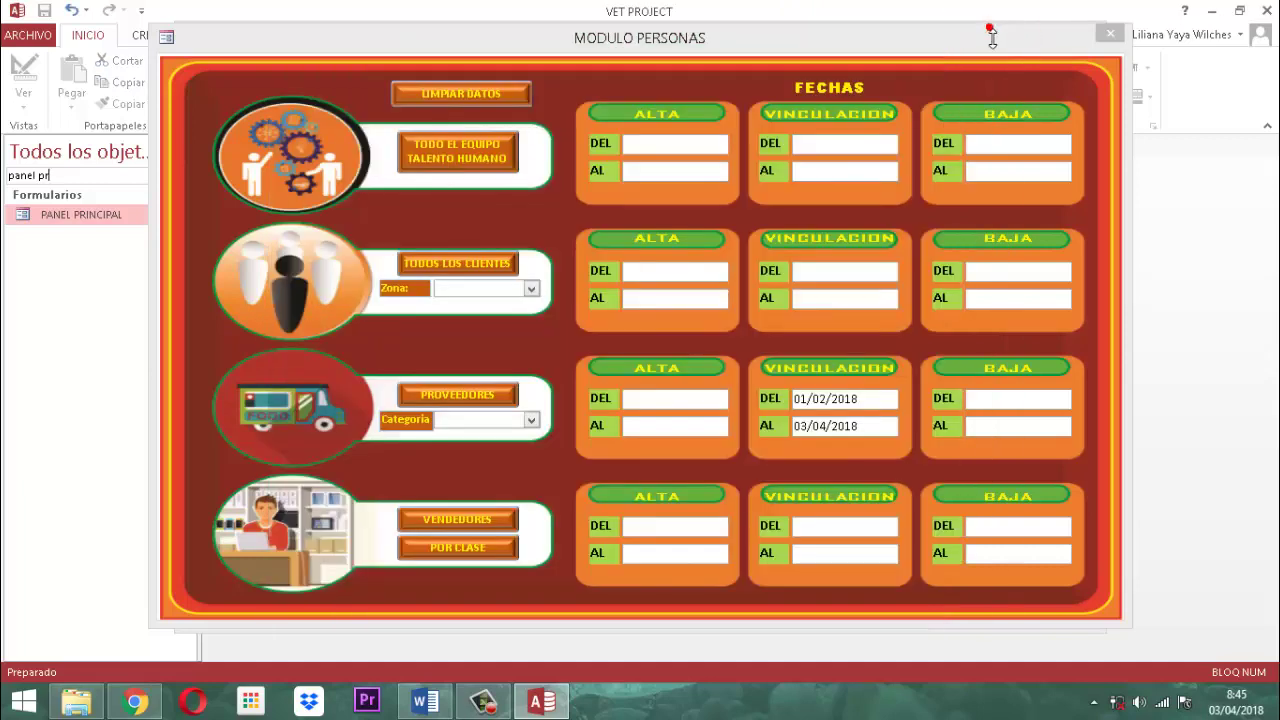
left_click(447, 92)
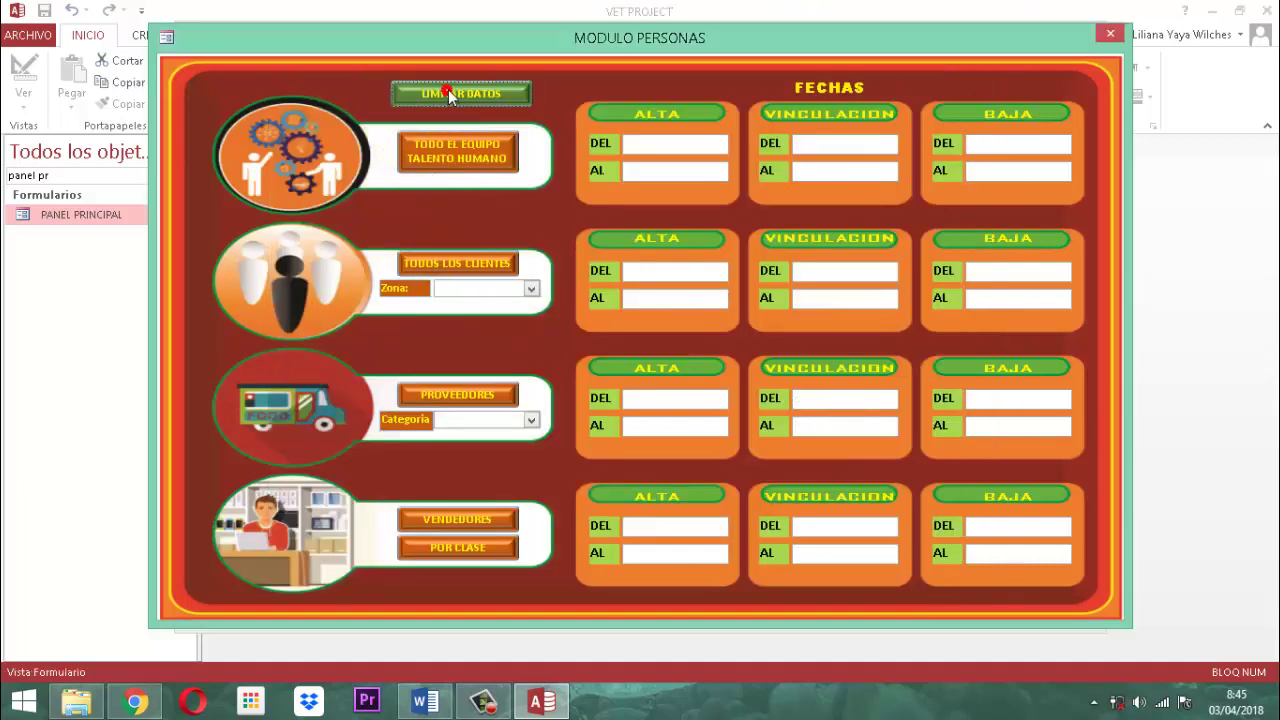
left_click(1110, 35)
Dismiss the personas menu, exit the VET PROJECT application and close File Explorer.
left_click(840, 116)
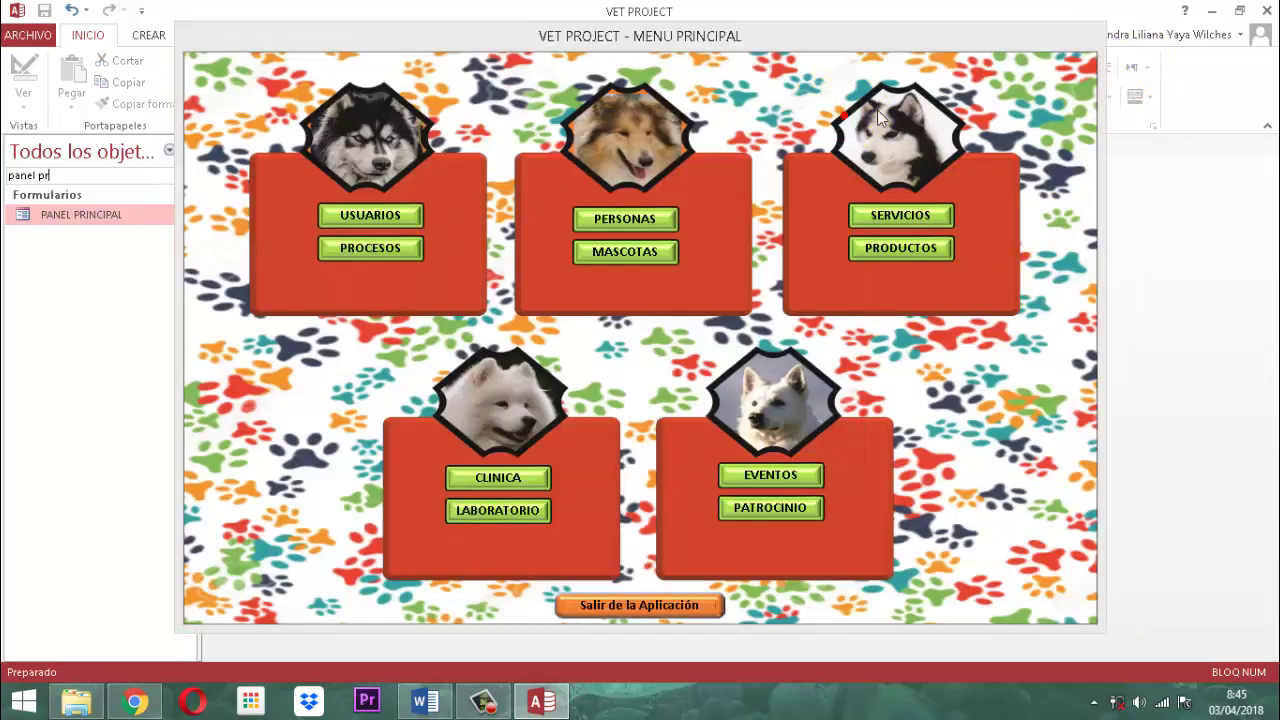
left_click(641, 605)
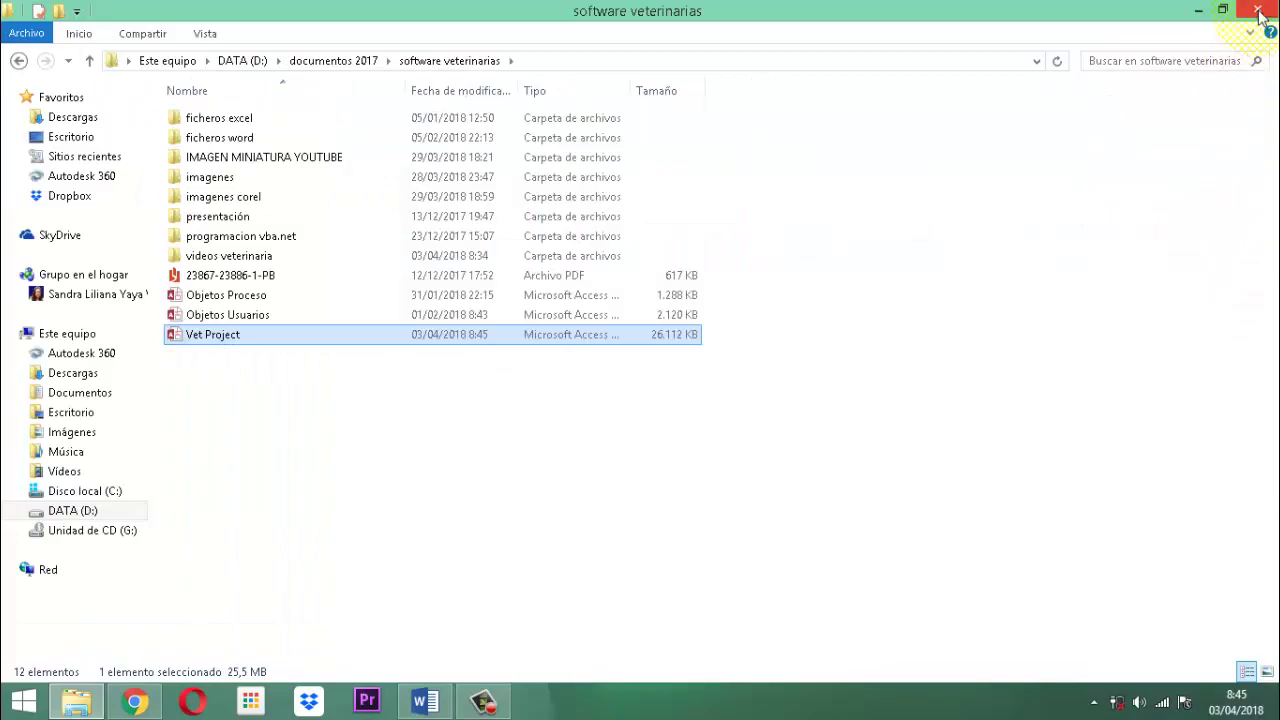
left_click(1258, 10)
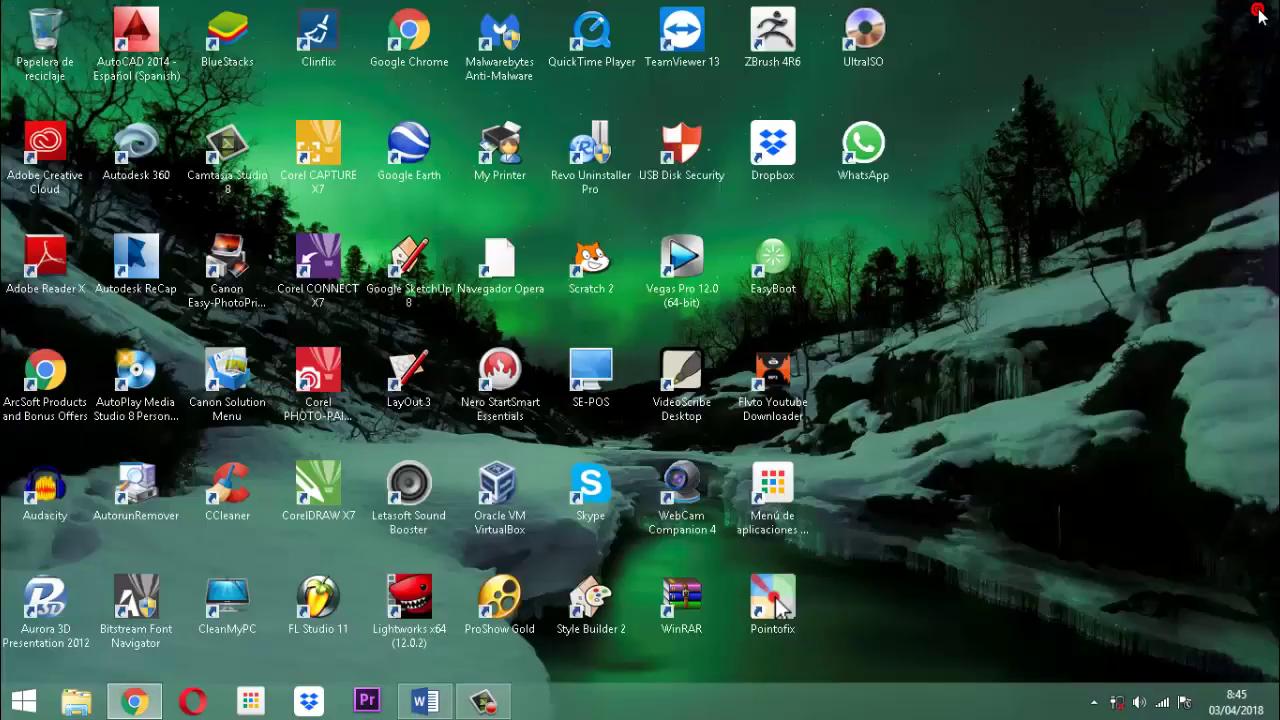